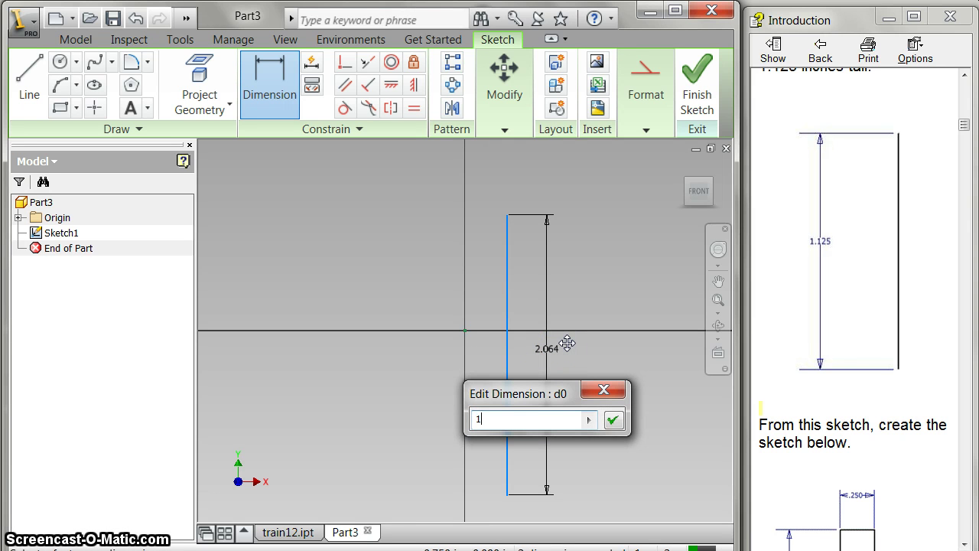
Set the vertical line's length dimension to 1.125 in.
key(Return)
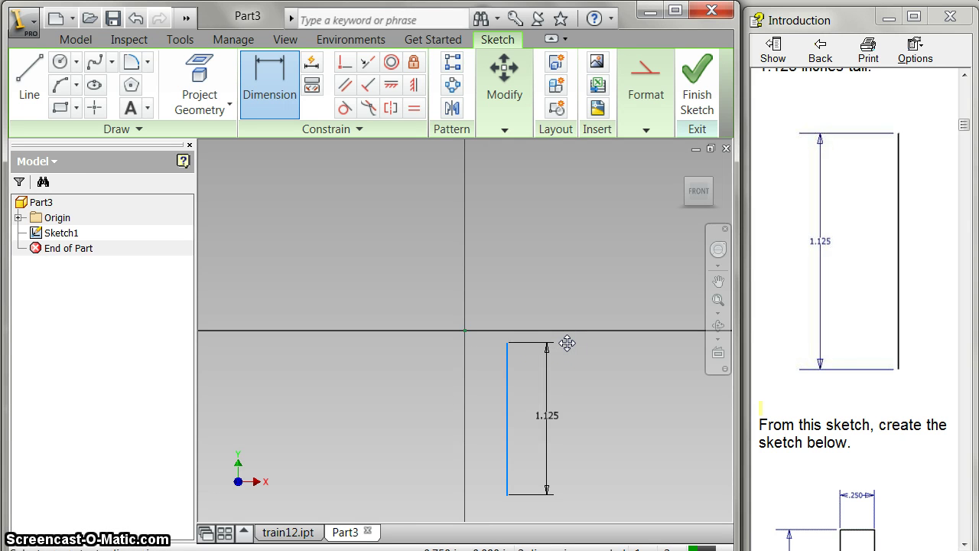
scroll(513, 481, up, 3)
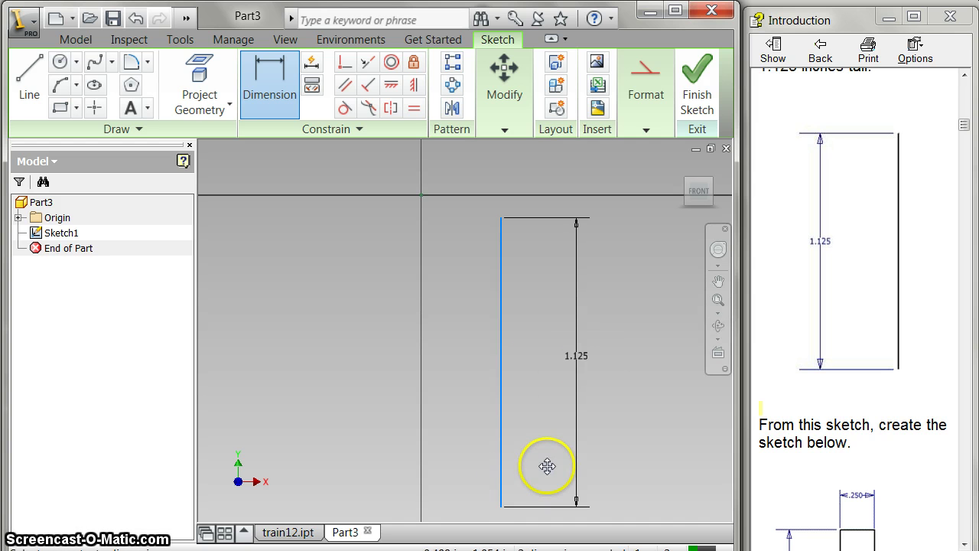
Draw connected lines closing a profile about 0.244 in wide off the vertical line, with a notch about 0.12 in deep in its right side.
scroll(871, 438, down, 3)
scroll(872, 443, down, 1)
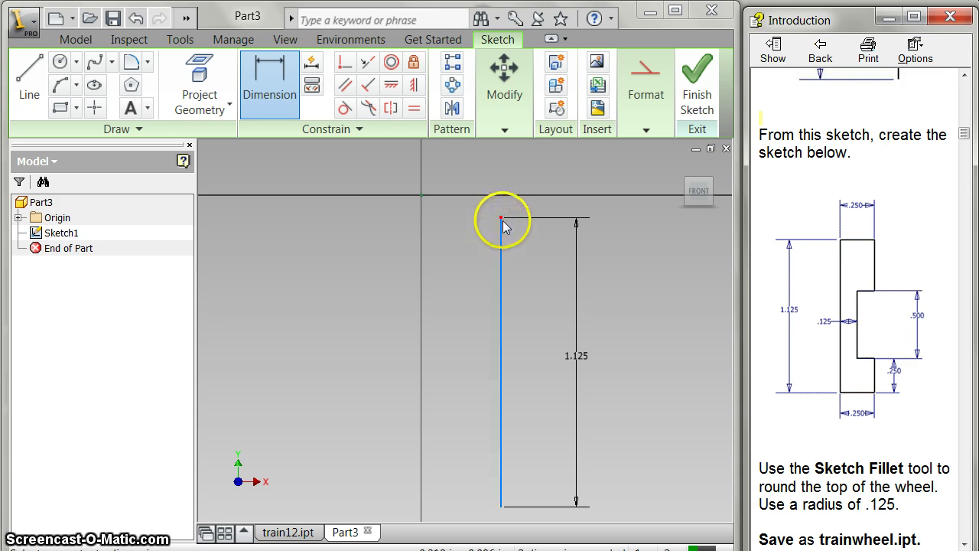
click(29, 74)
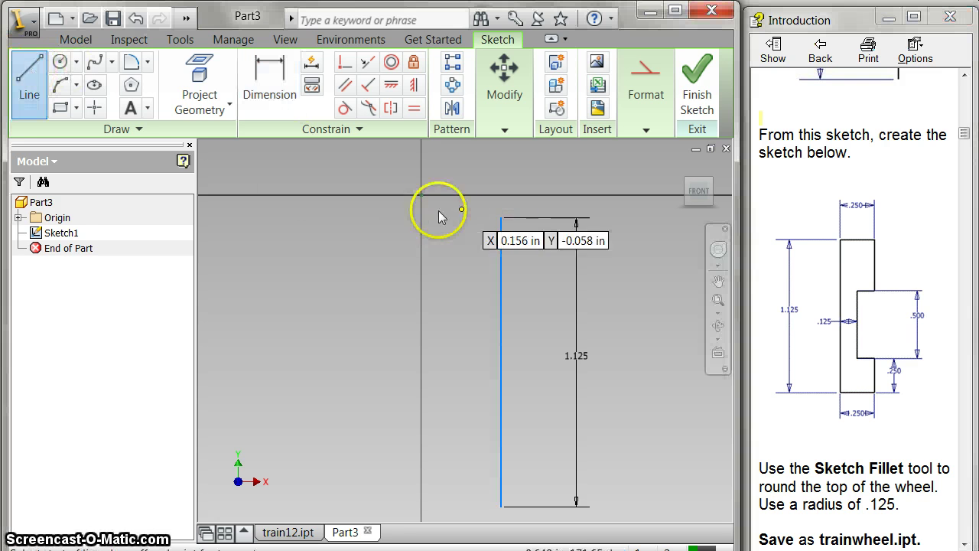
click(501, 219)
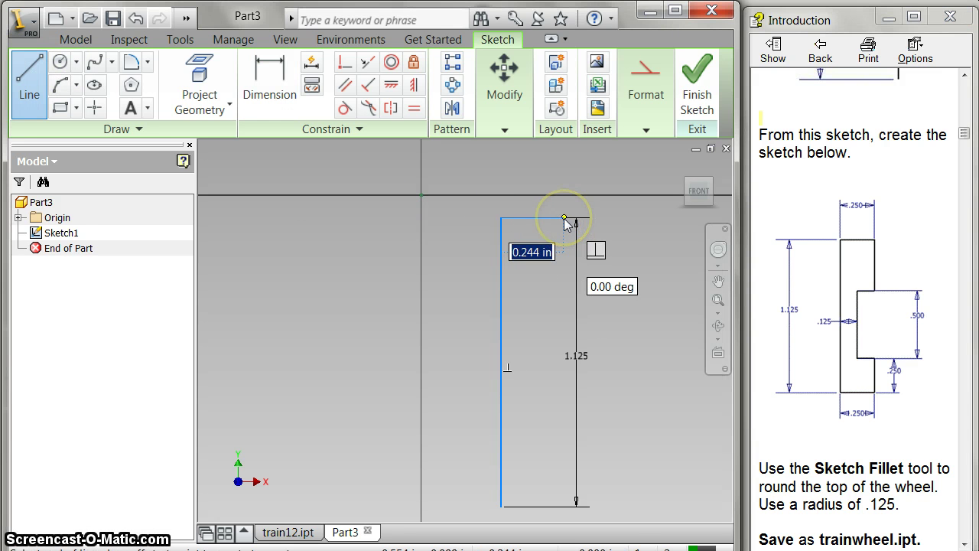
click(564, 219)
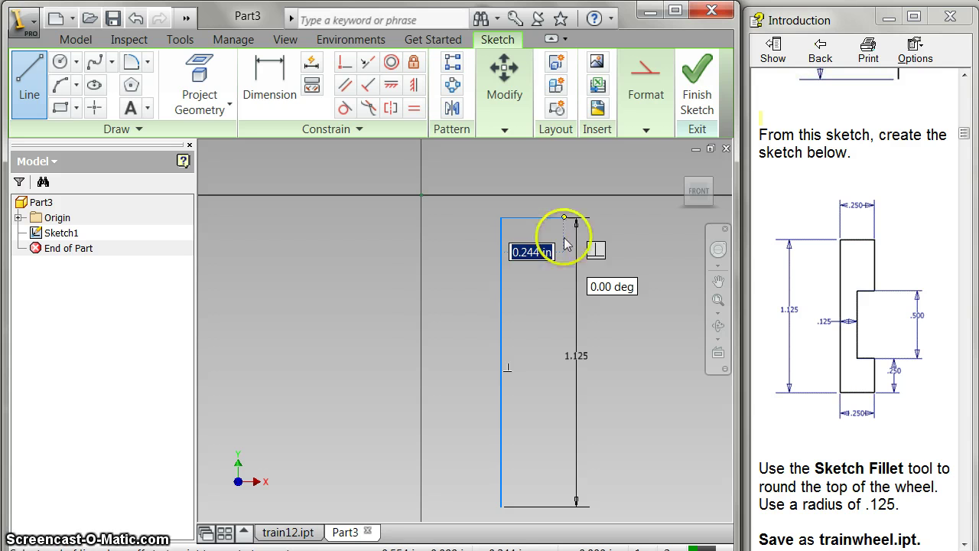
click(565, 349)
click(532, 348)
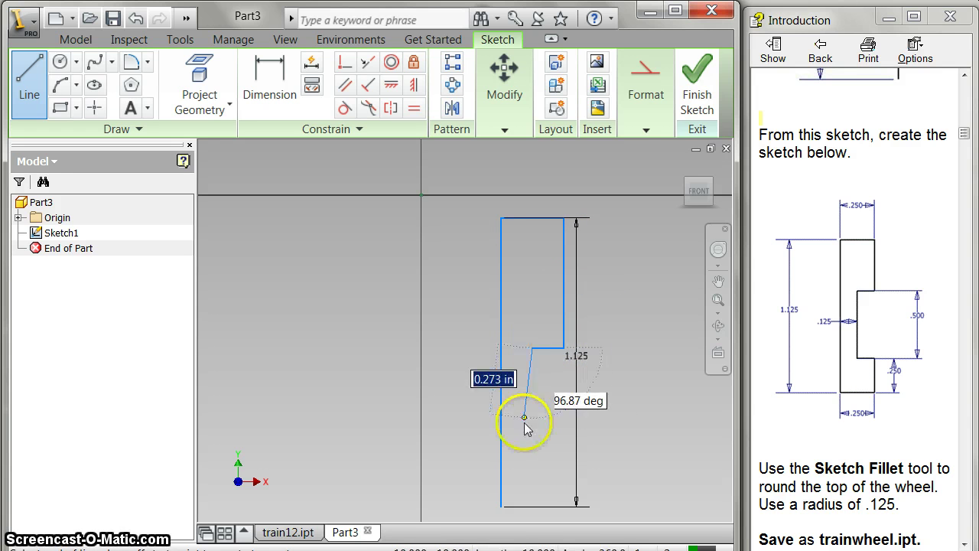
click(532, 429)
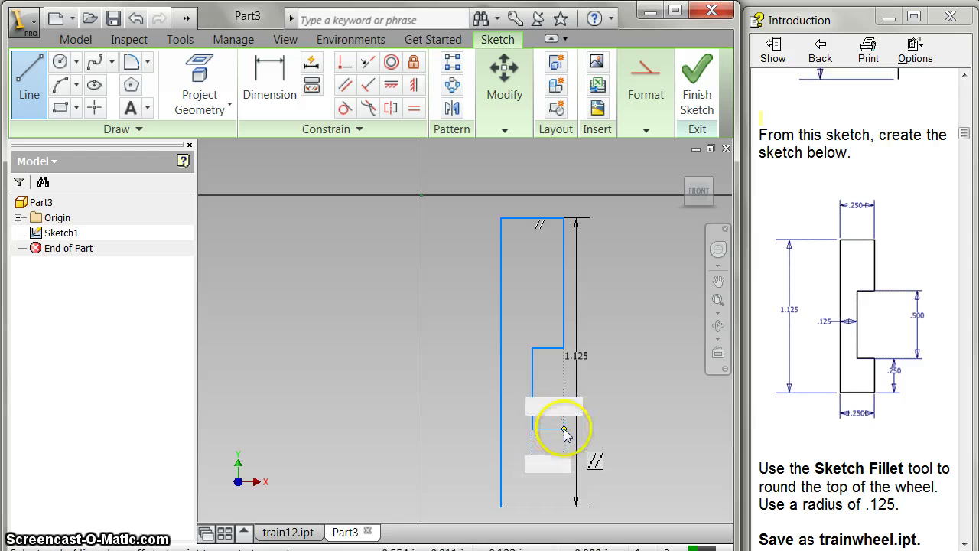
click(564, 429)
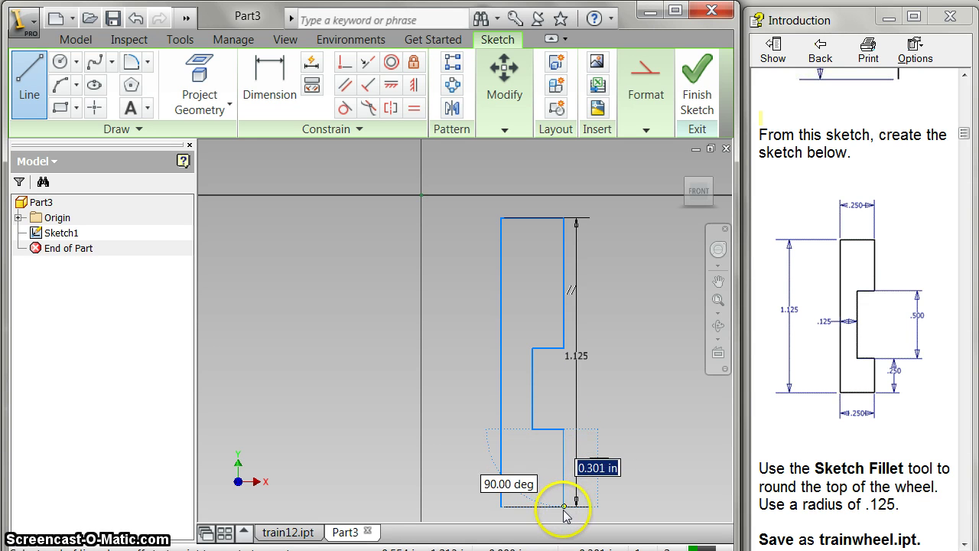
click(563, 505)
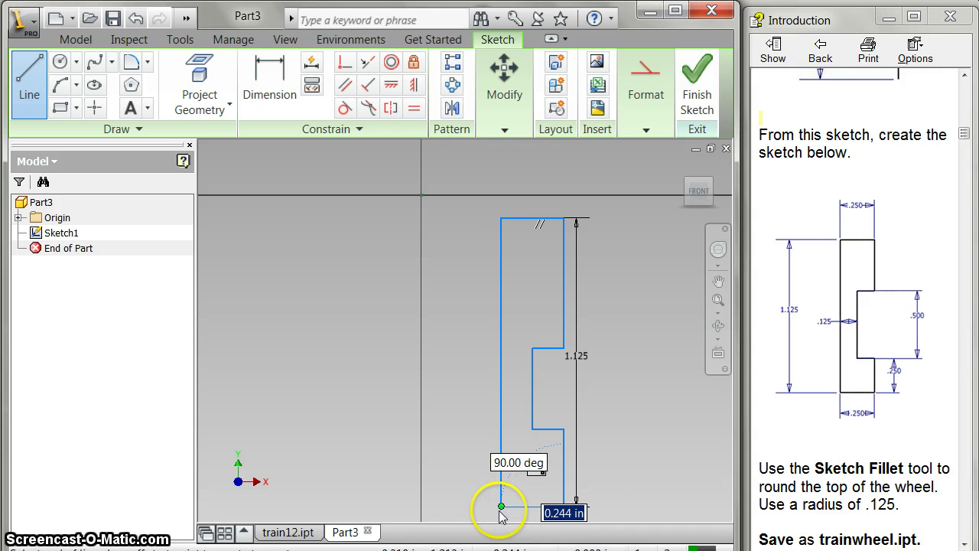
click(500, 507)
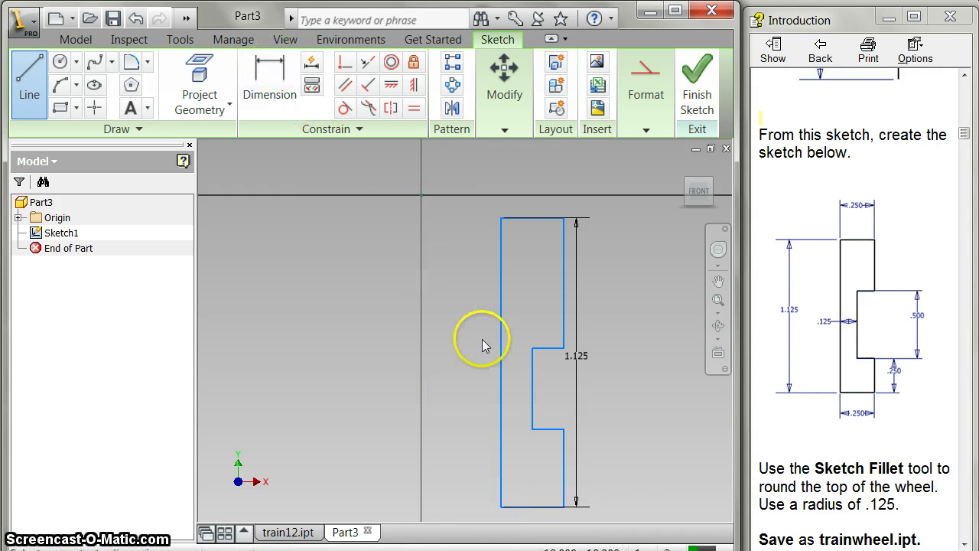
Dimension the short vertical edge below the notch and set its height to .25 in.
key(d)
click(563, 467)
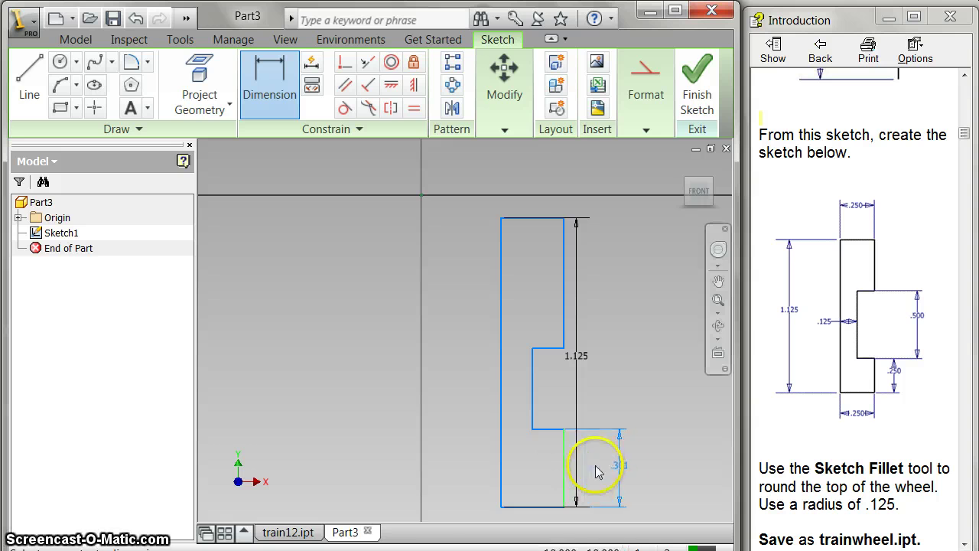
click(620, 472)
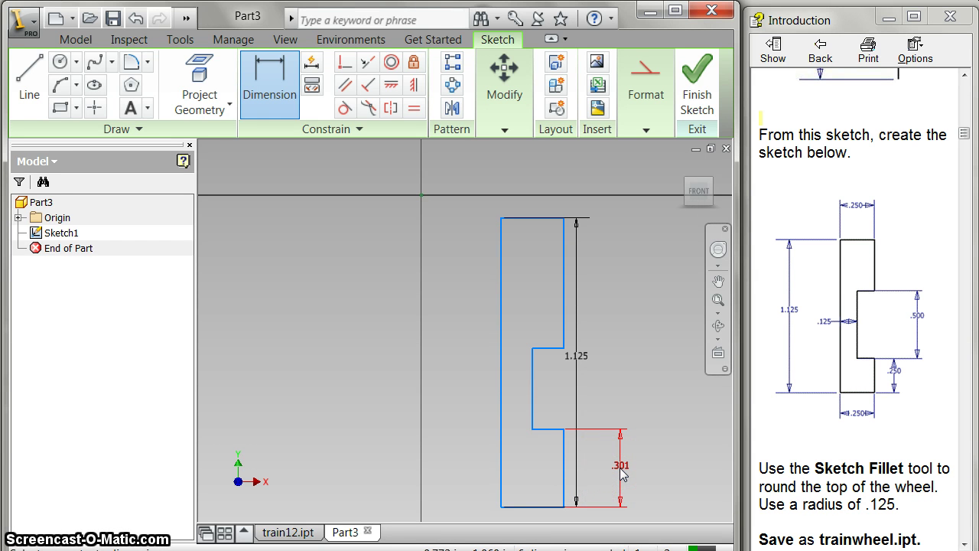
click(622, 475)
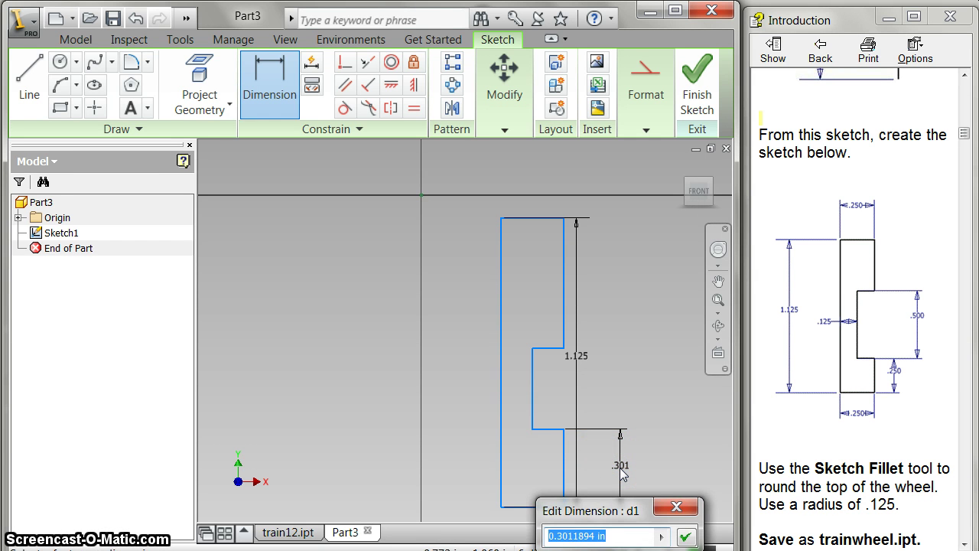
text(.25)
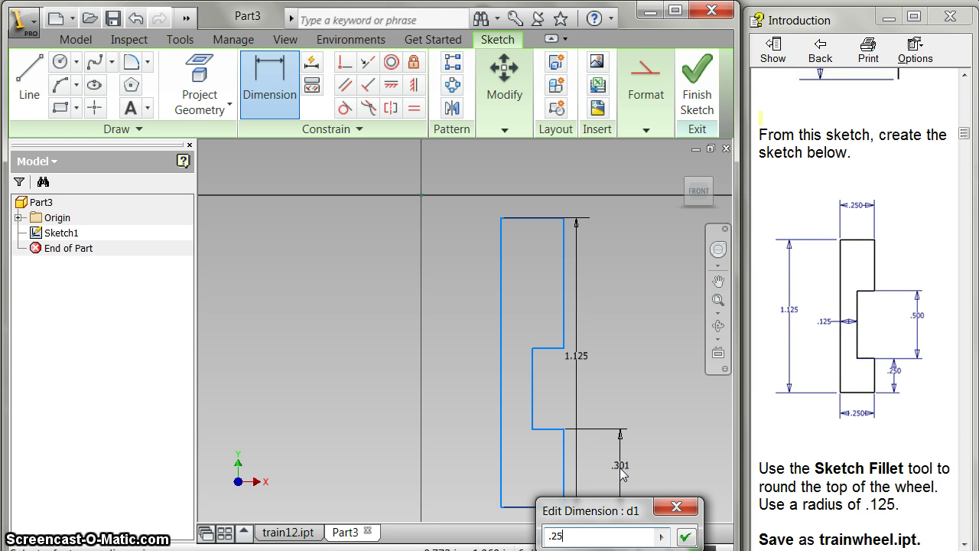
key(Return)
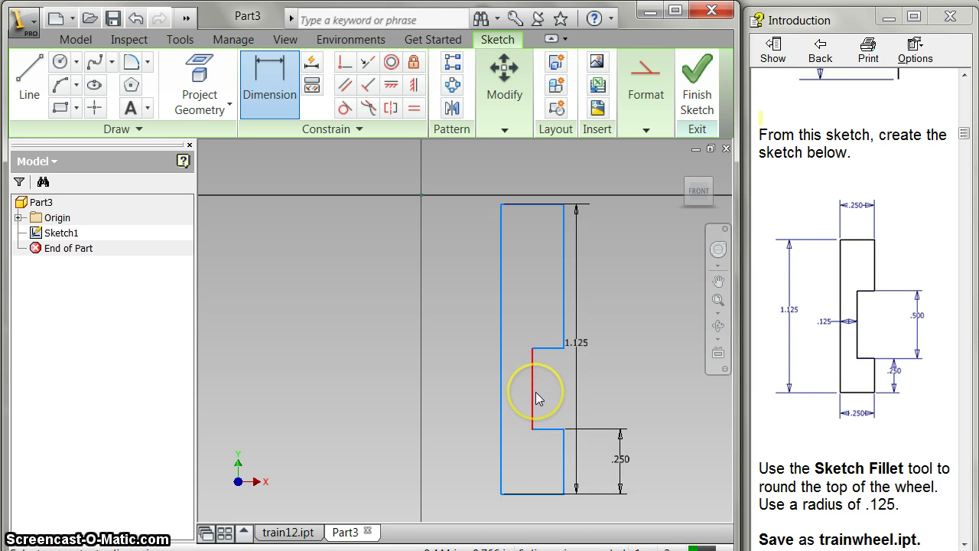
Dimension the notch's inner vertical edge and set its height to .5 in.
click(536, 392)
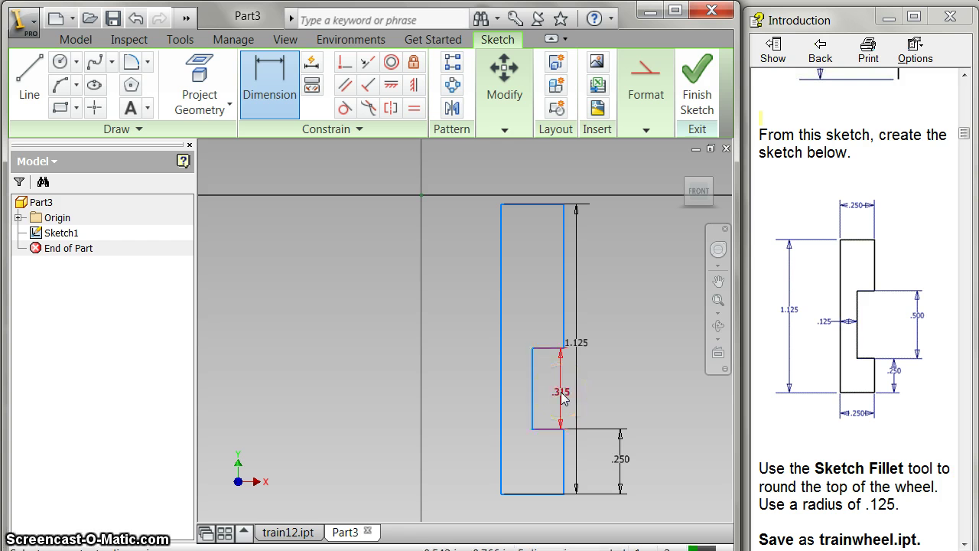
click(561, 393)
text(.)
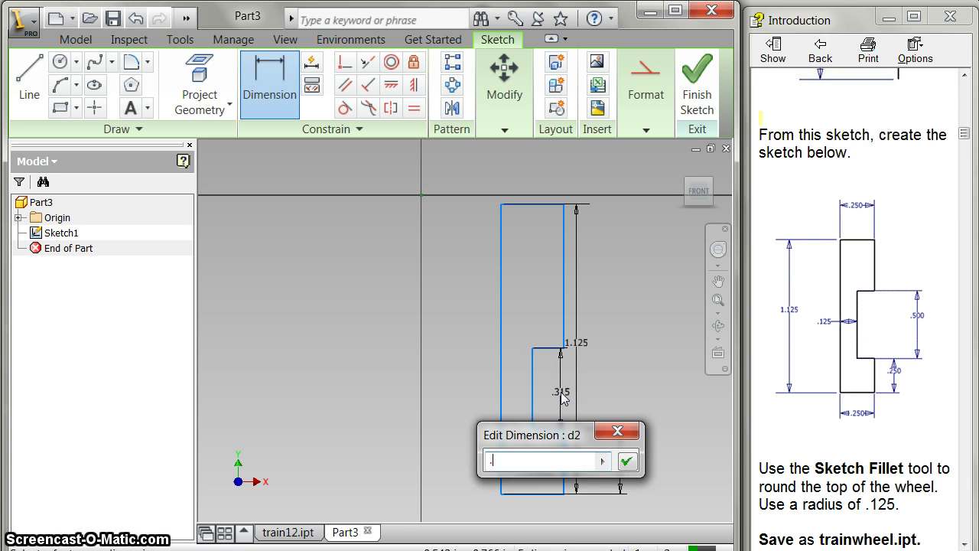
text(5)
key(Return)
Dimension the distance between the notch's inner edge and the profile's long vertical edge as .125 in.
click(533, 387)
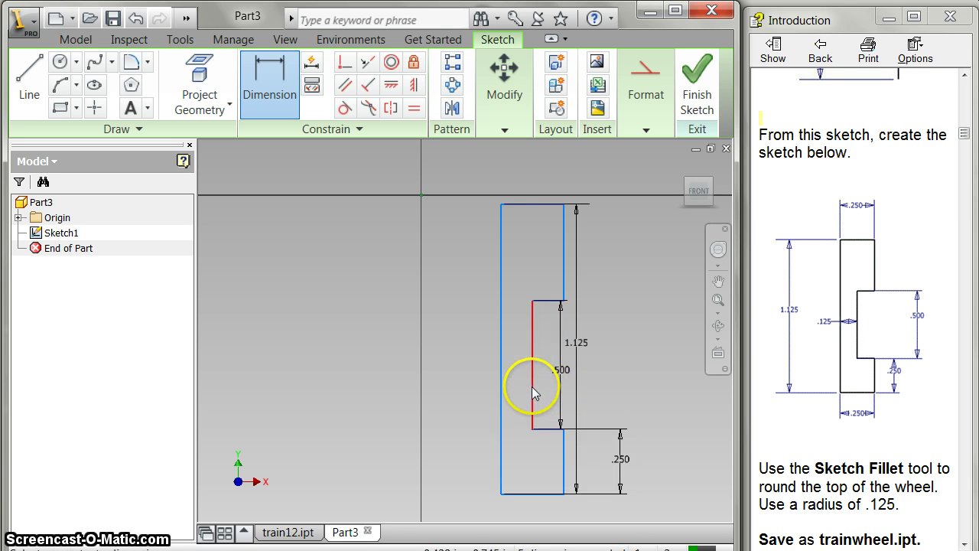
click(502, 391)
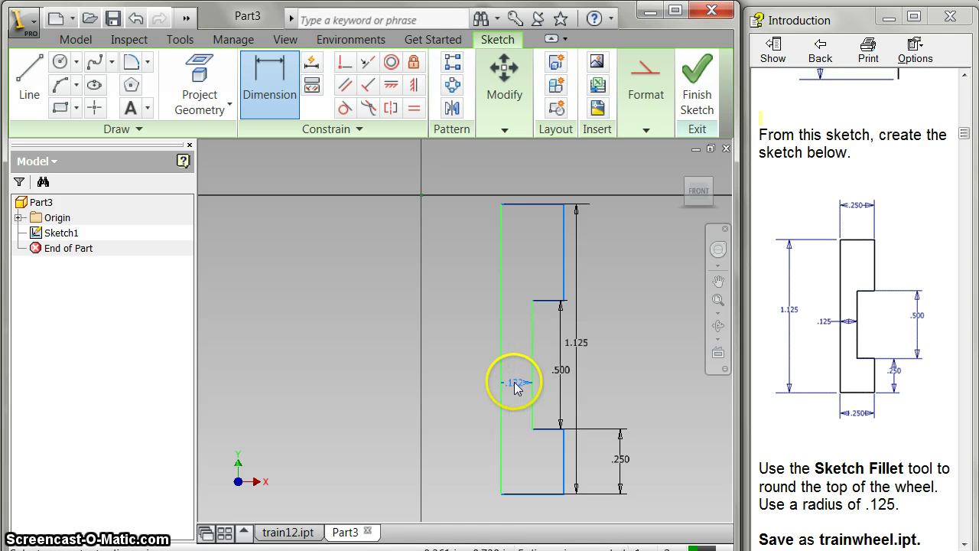
click(515, 382)
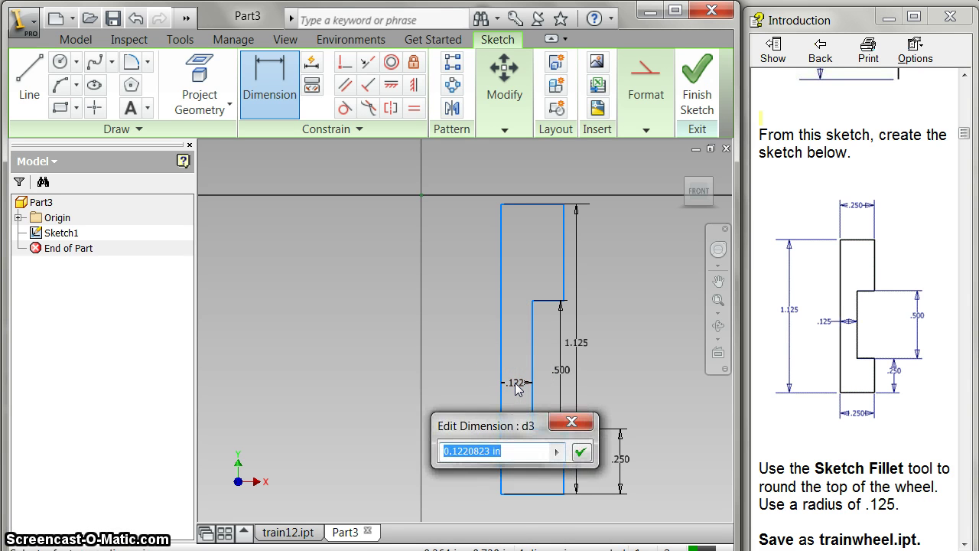
text(.)
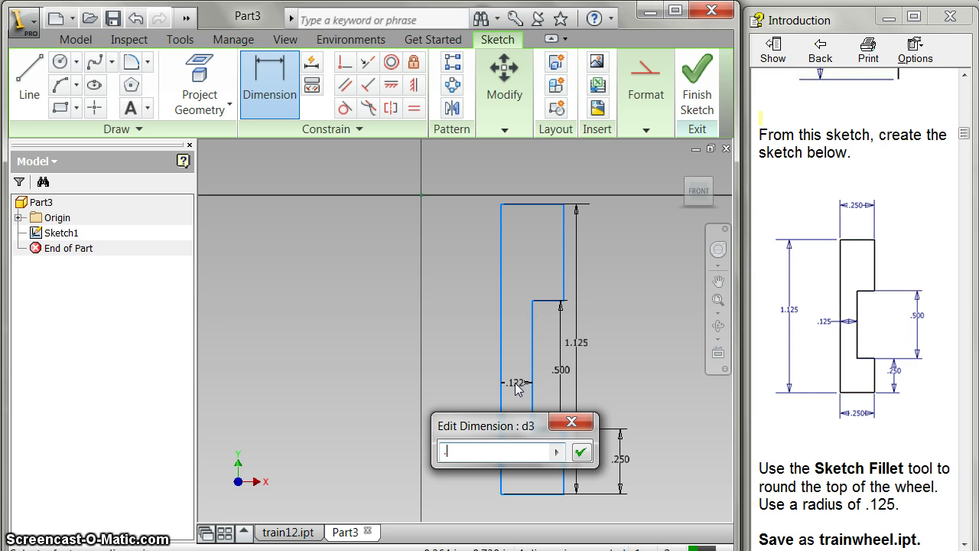
text(125)
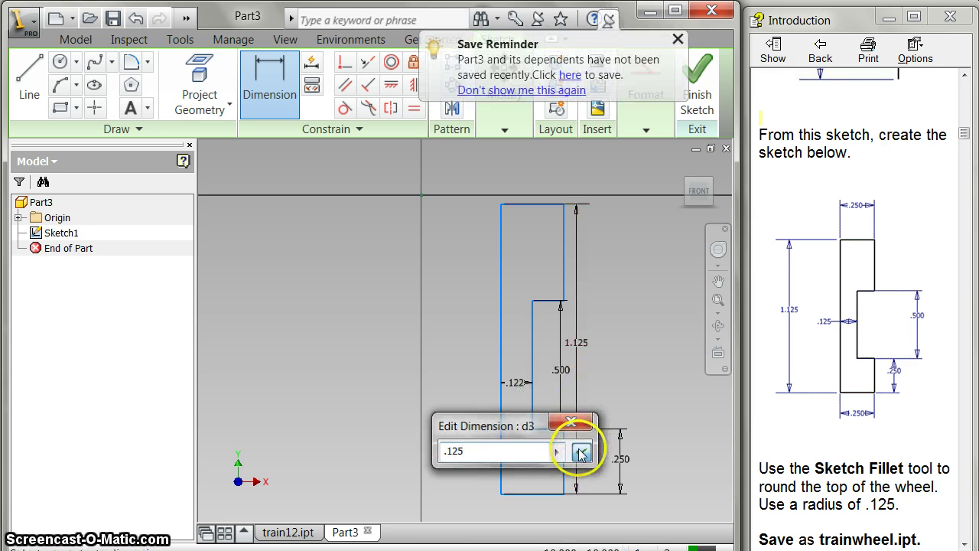
click(580, 448)
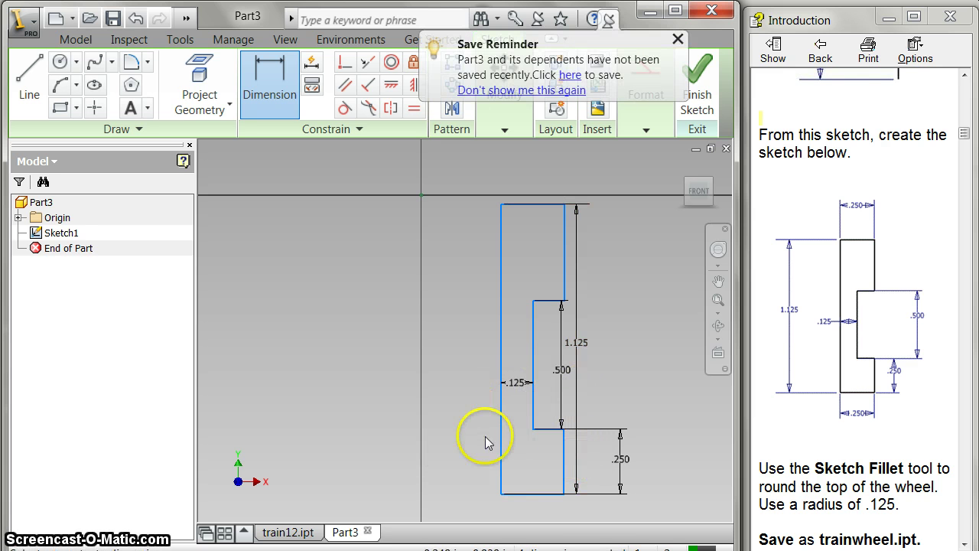
Dimension the profile's top edge and set its width to .25 in.
click(540, 205)
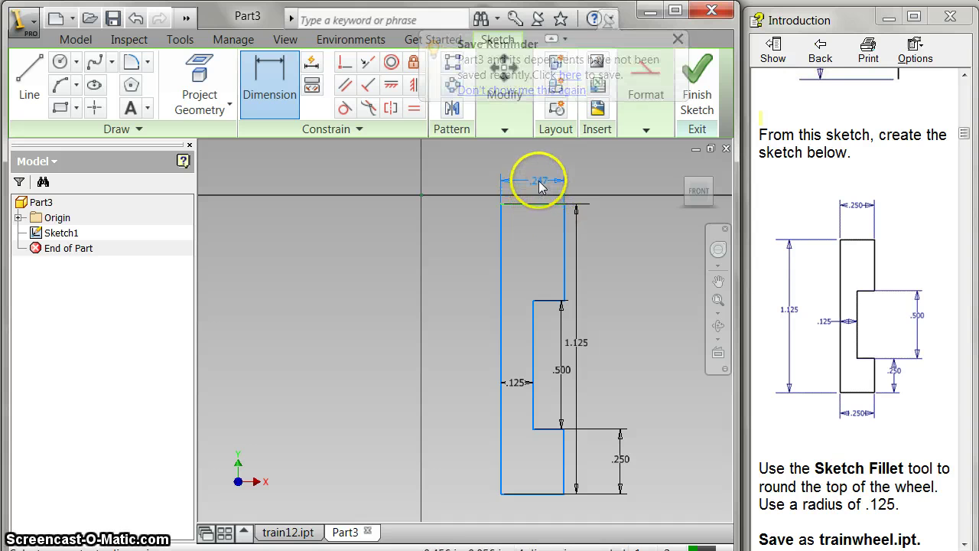
click(540, 186)
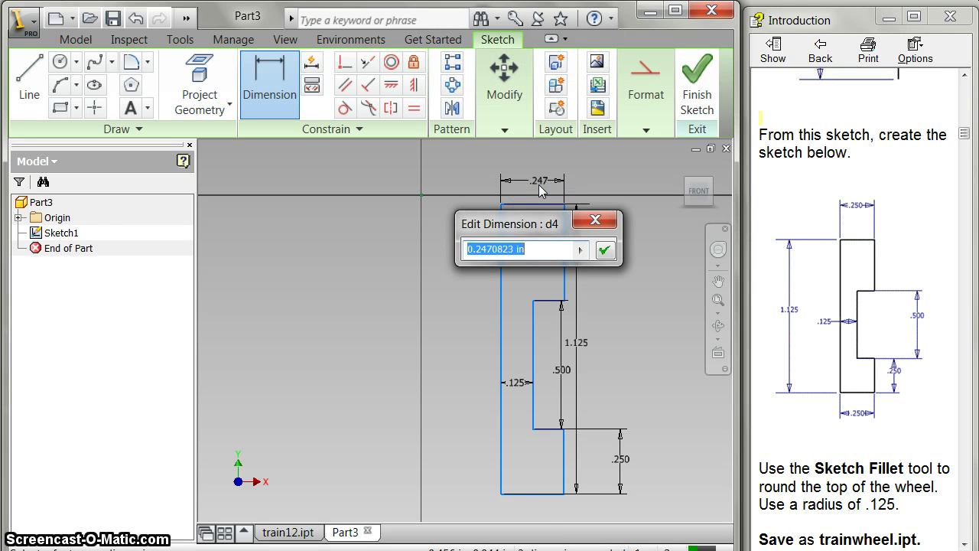
text(.25)
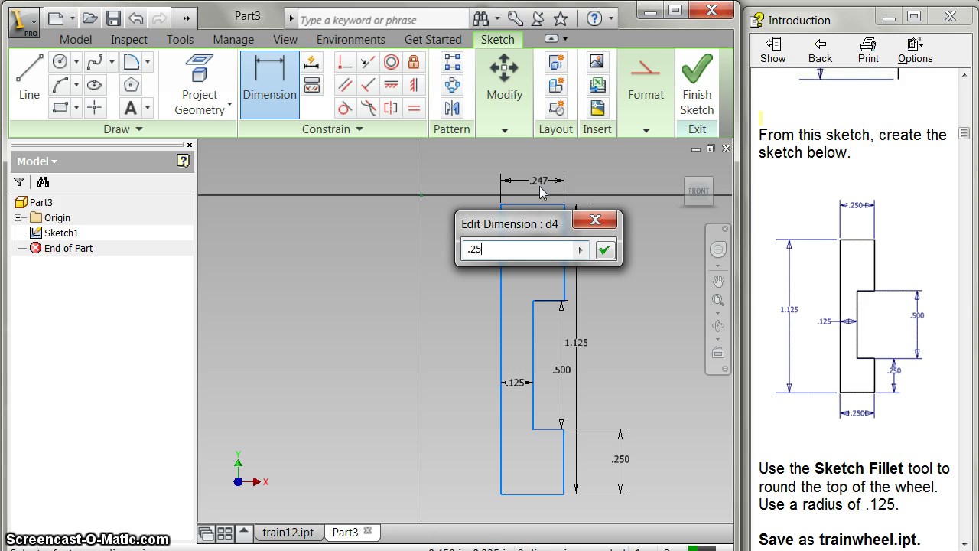
key(Return)
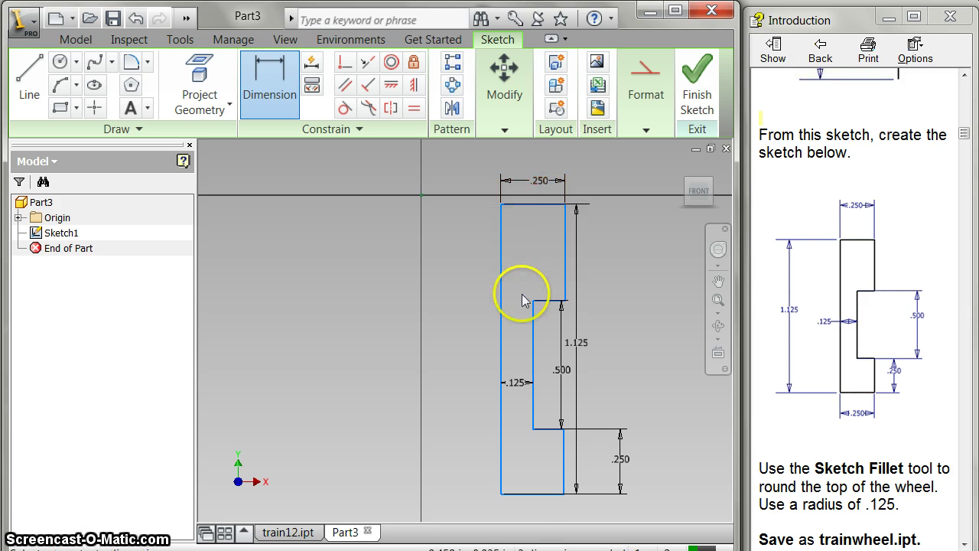
Dimension the profile's bottom edge and set its width to .25 in.
click(538, 494)
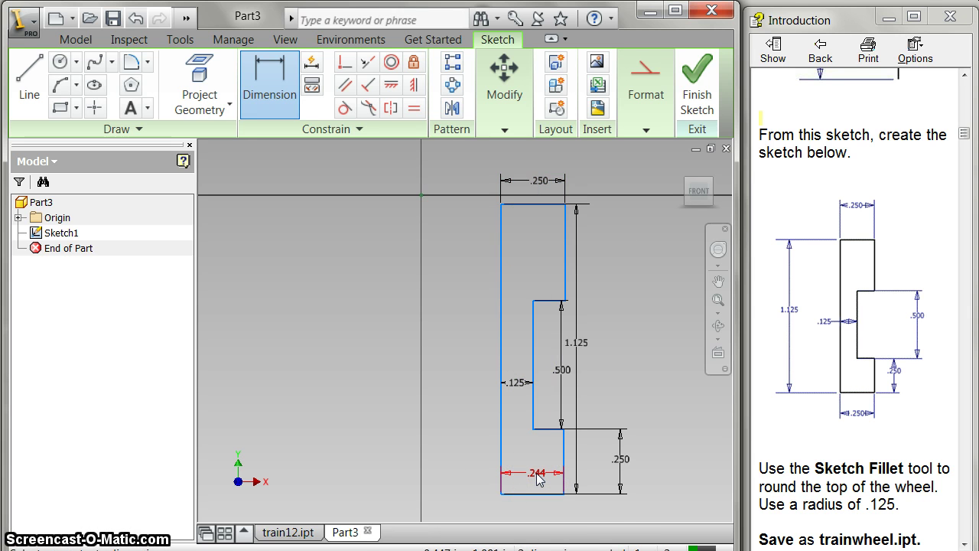
click(537, 474)
text(.)
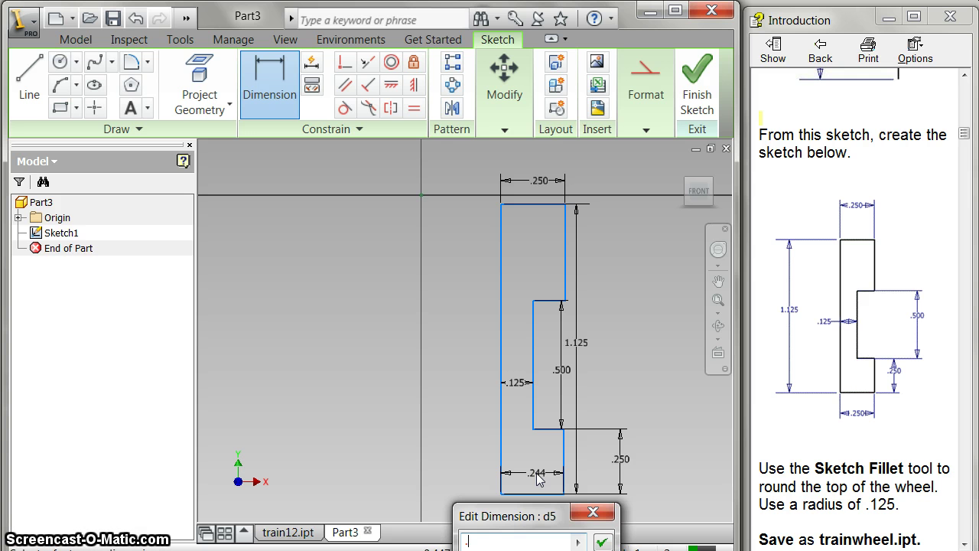
text(25)
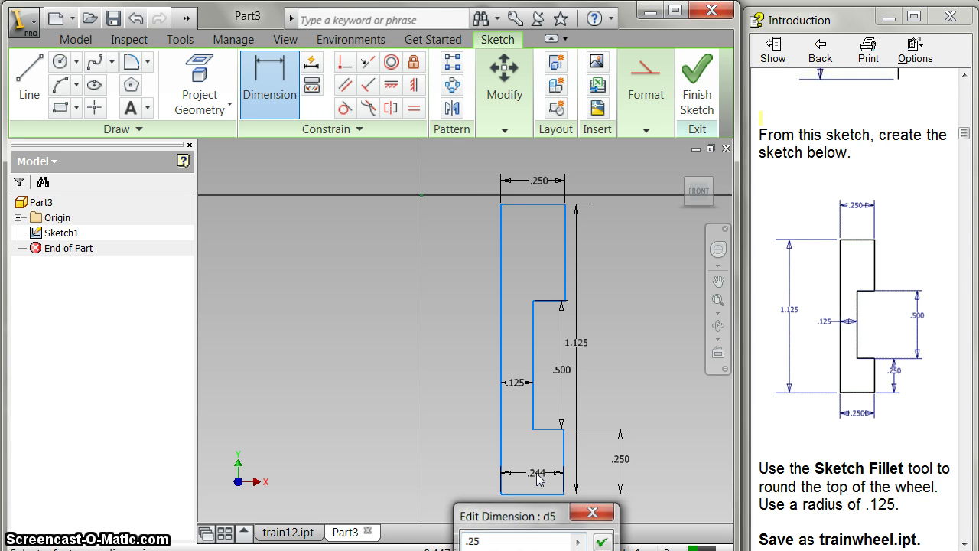
key(Return)
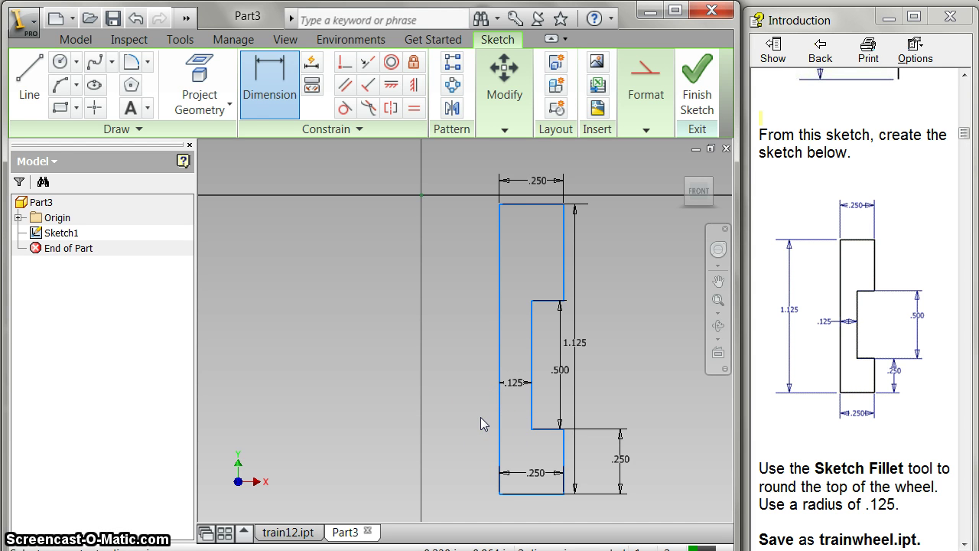
click(454, 312)
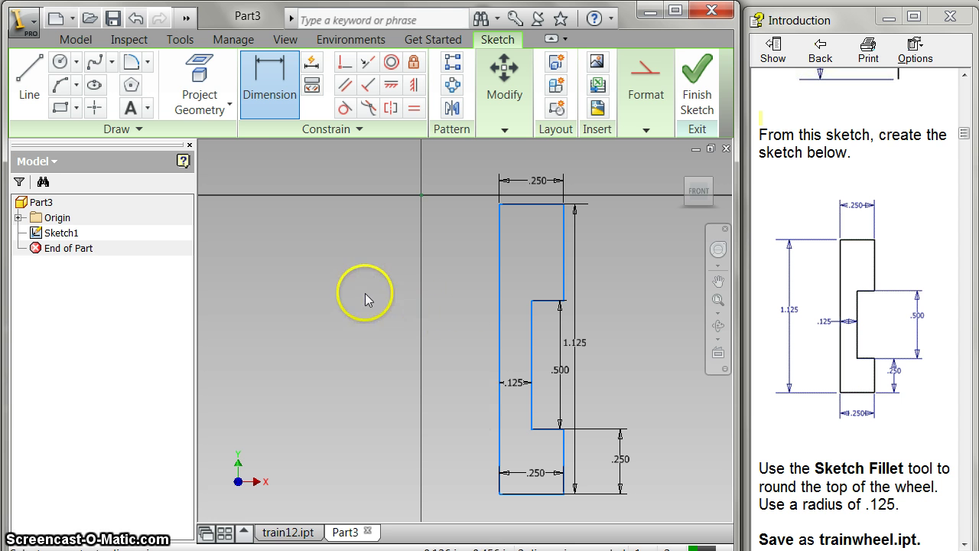
Draw a rectangle .25 in wide and about 1.215 in tall beside the profile, with a smaller notch rectangle along its inner right edge.
click(60, 107)
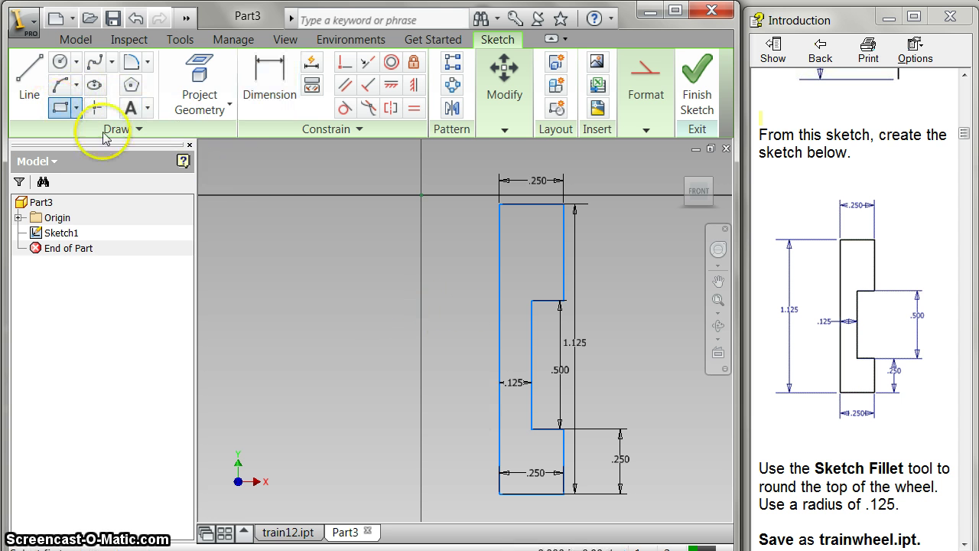
click(273, 196)
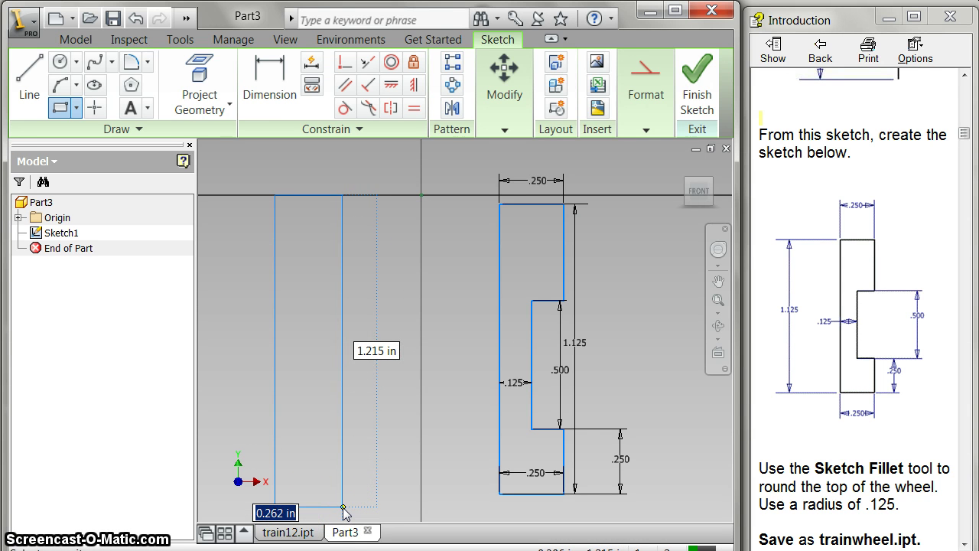
text(.)
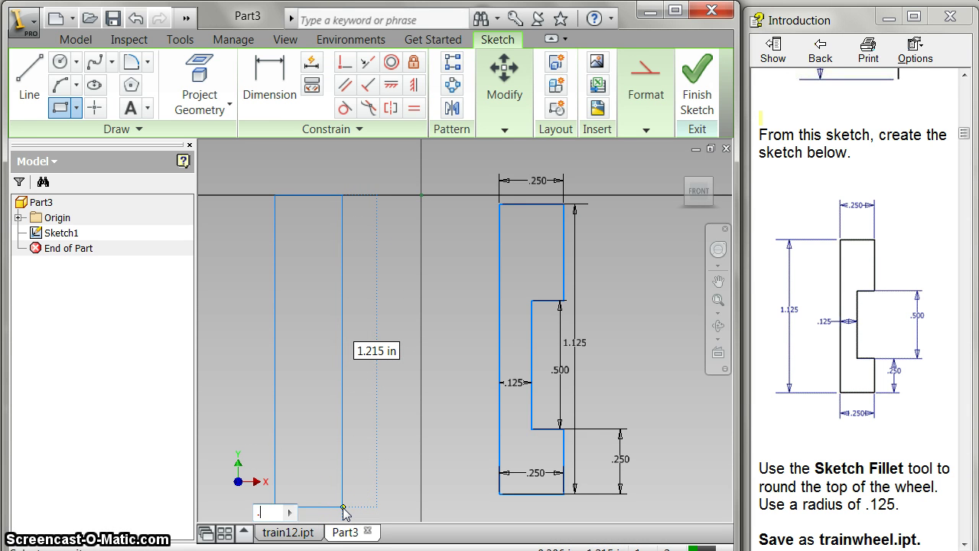
text(25)
key(Tab)
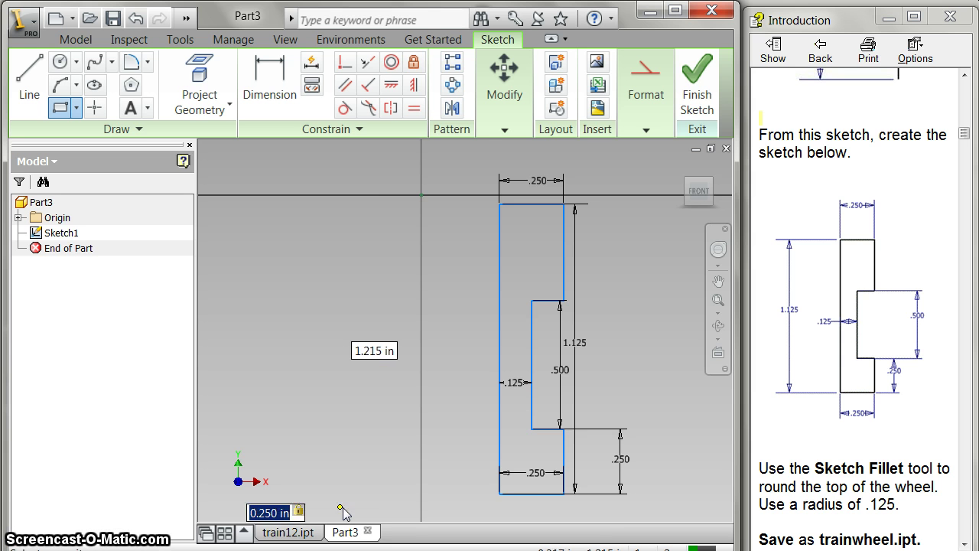
key(Return)
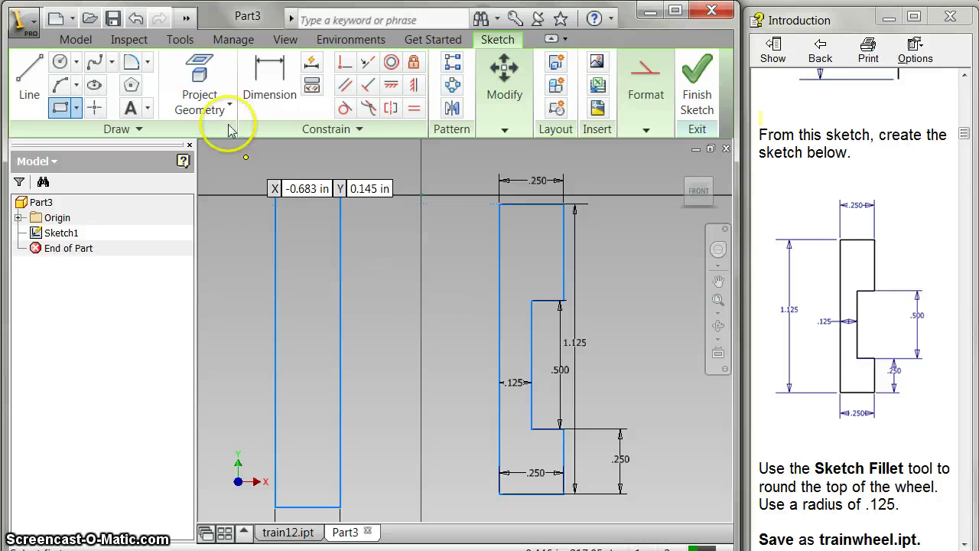
click(341, 327)
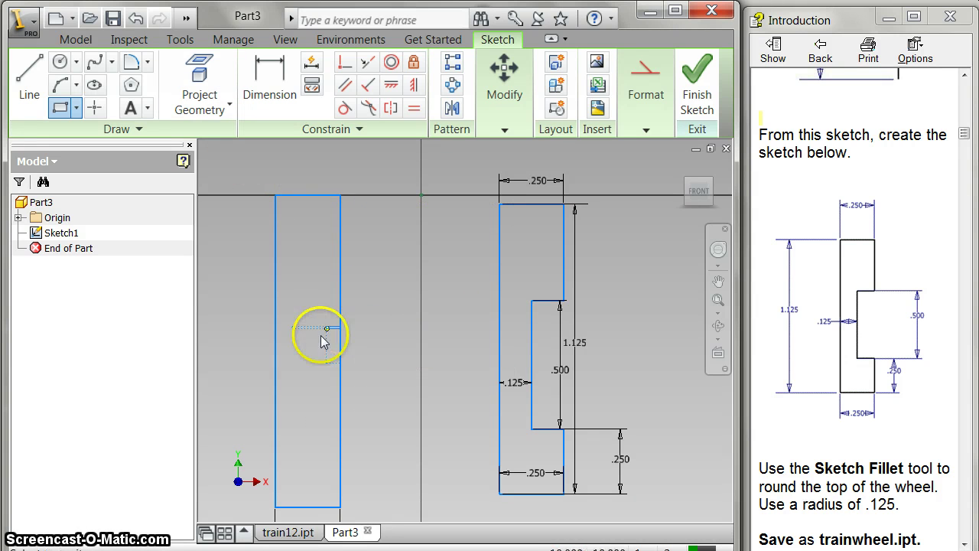
click(308, 430)
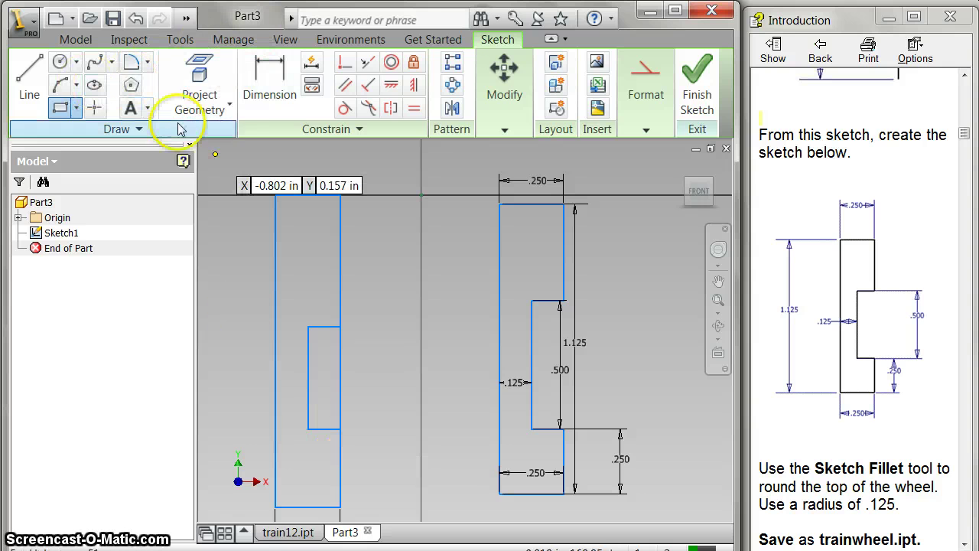
Dimension the new rectangle's long left edge and set its height to 1.125 in.
click(269, 84)
click(274, 339)
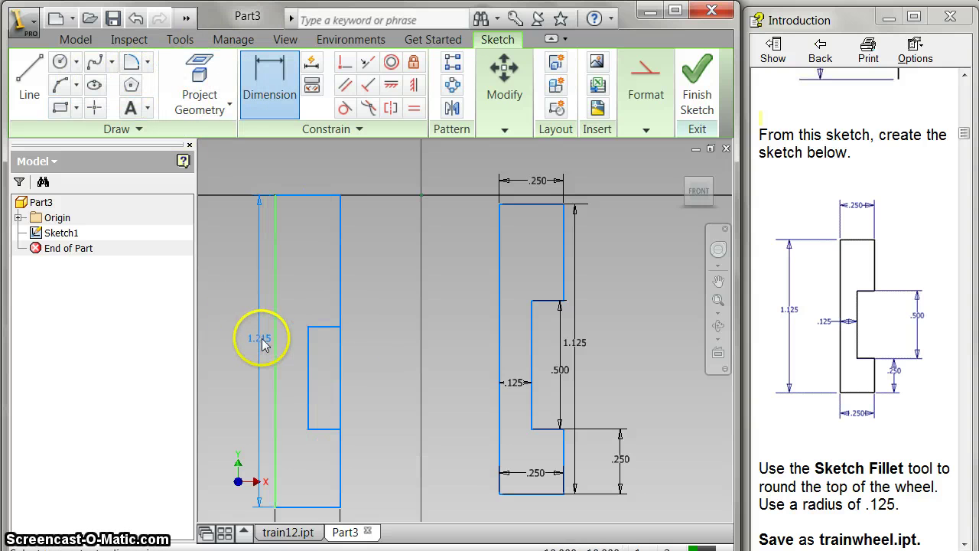
click(251, 336)
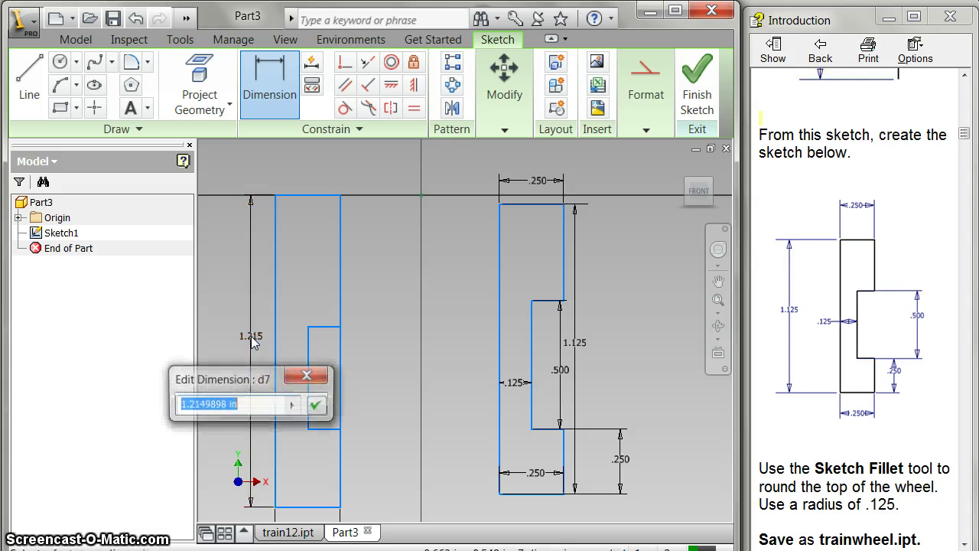
click(253, 342)
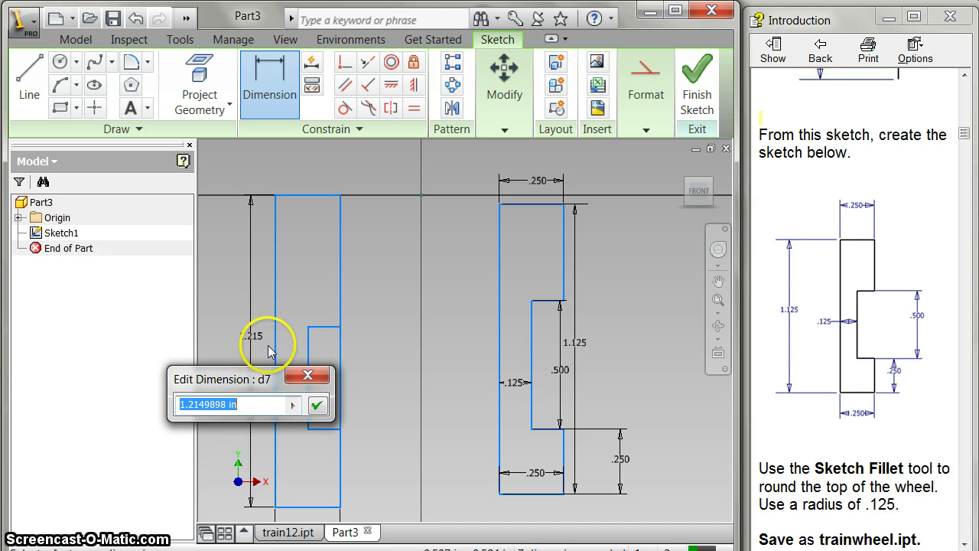
text(1.1)
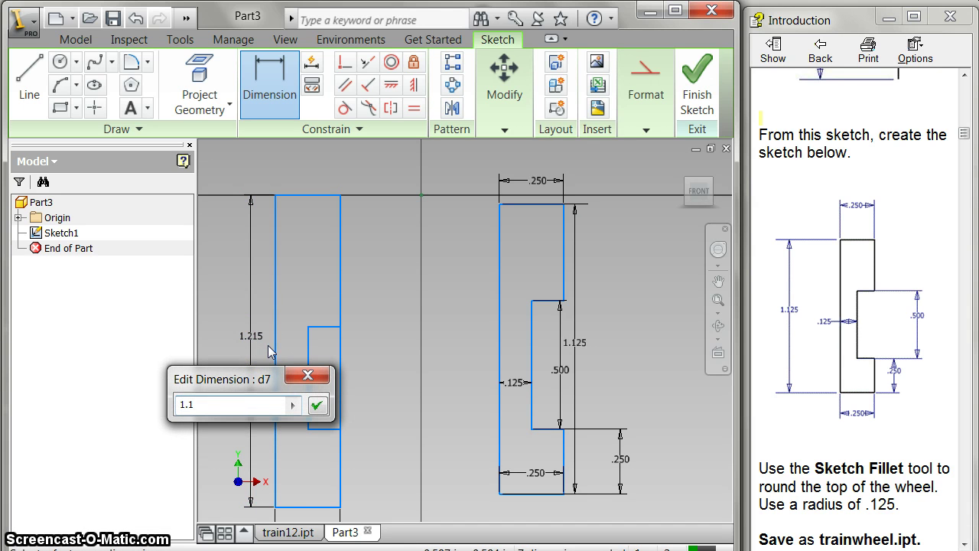
text(25)
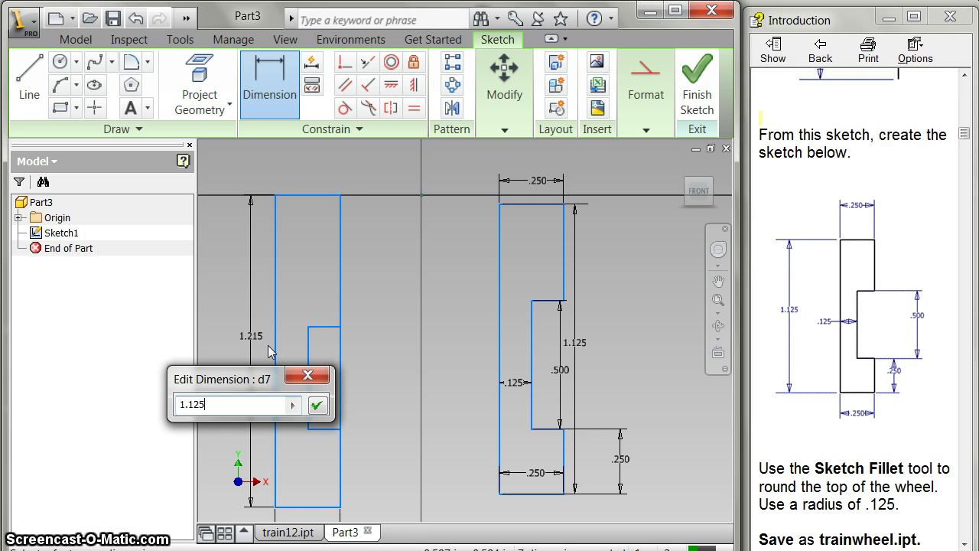
key(Return)
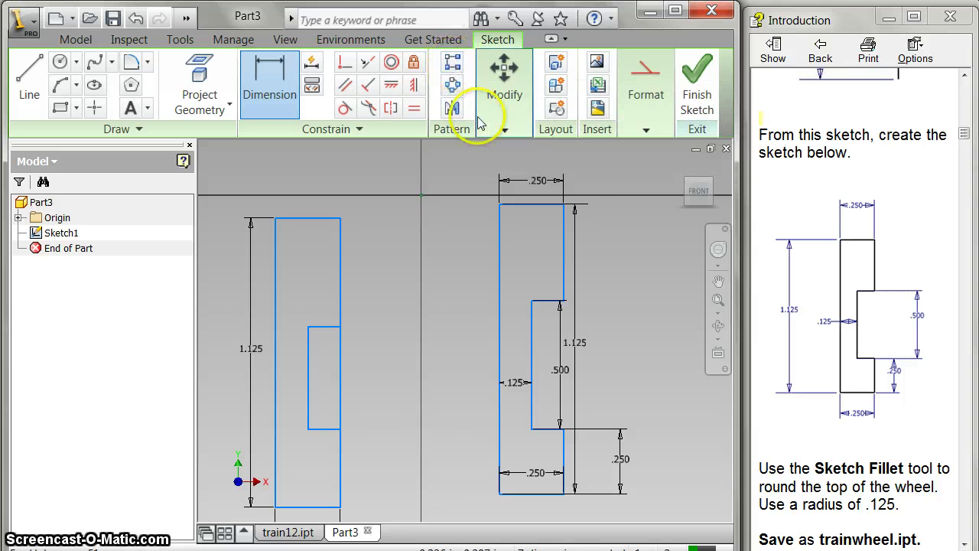
Trim the notch opening out of the new rectangle's right edge and dimension the notch's inner vertical edge as .5 in.
click(504, 131)
click(575, 154)
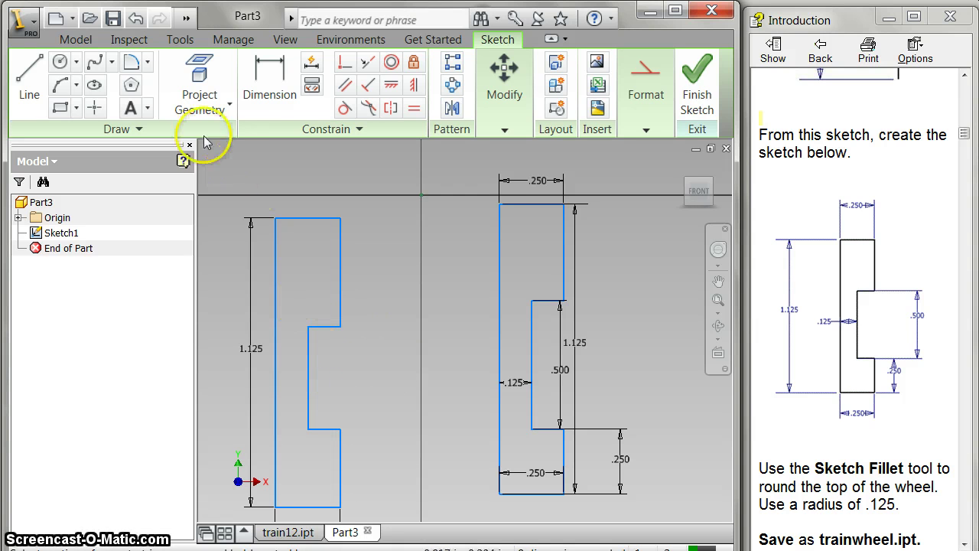
click(270, 84)
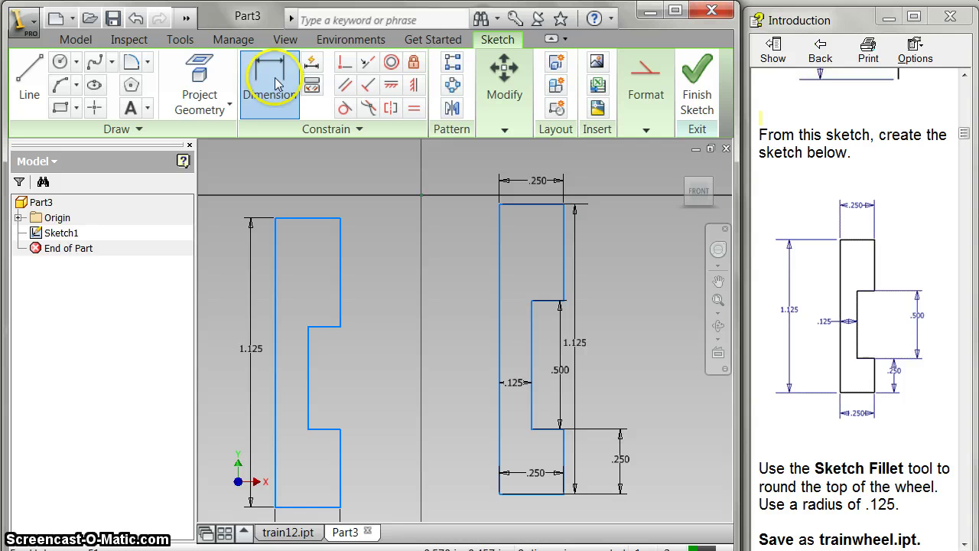
click(306, 371)
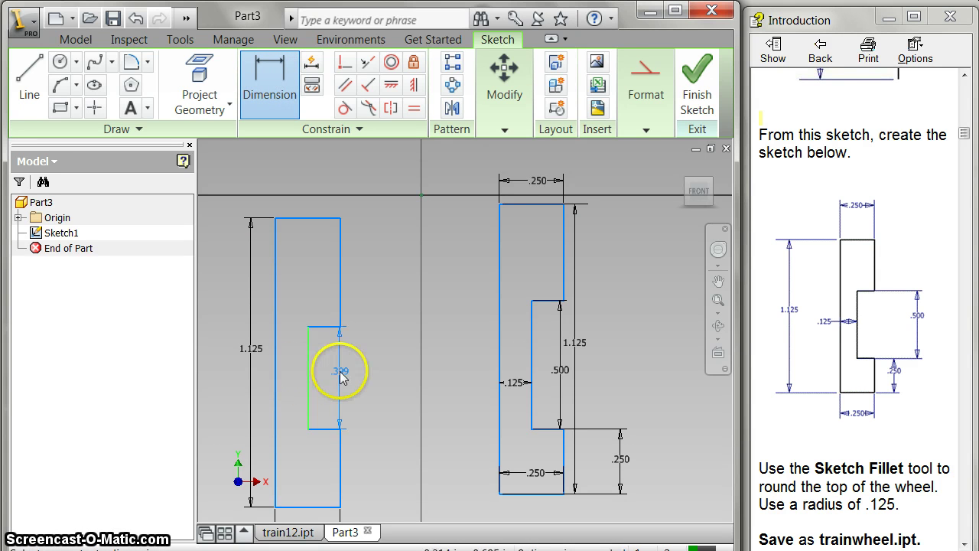
click(328, 372)
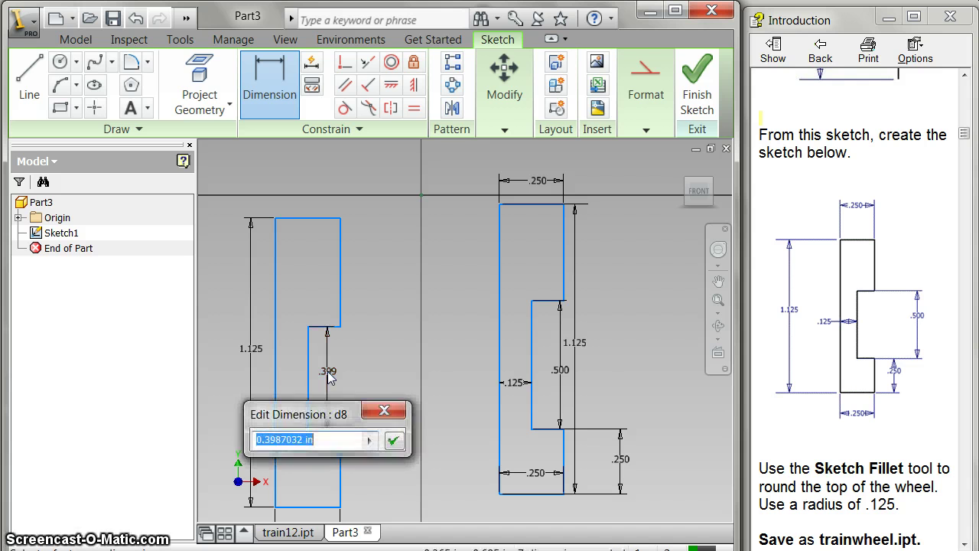
key(BackSpace)
text(.5)
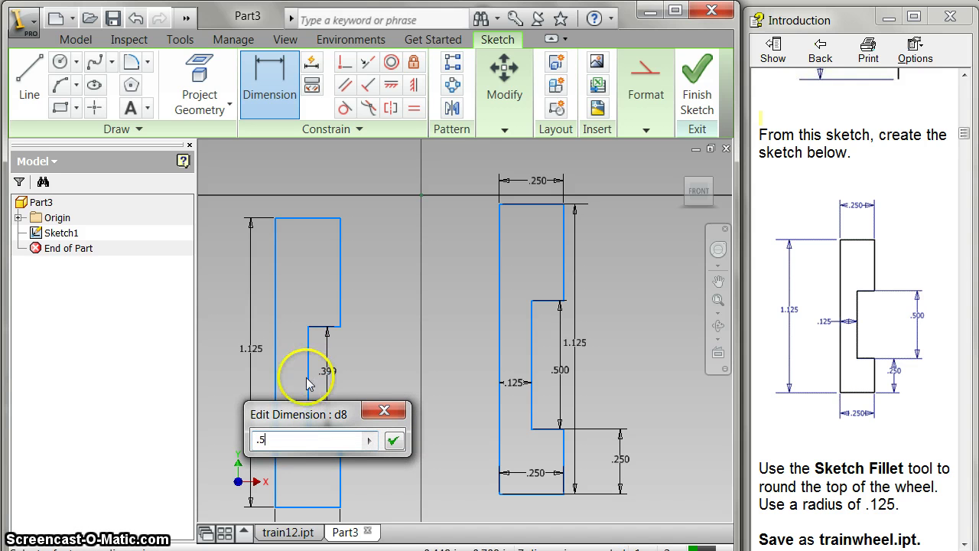
key(Return)
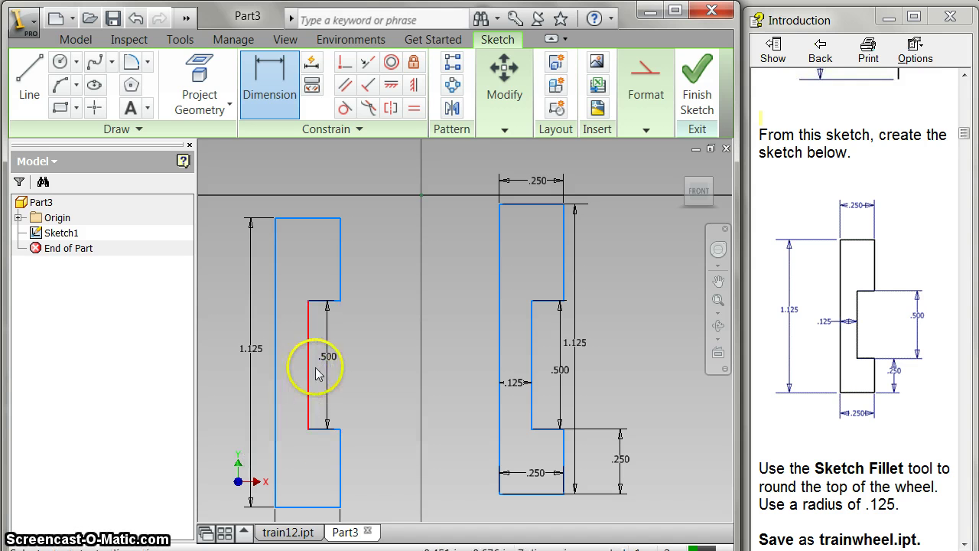
Select the entire second profile together with its dimensions and delete it, keeping the original wheel profile.
scroll(341, 380, up, 2)
scroll(341, 380, down, 4)
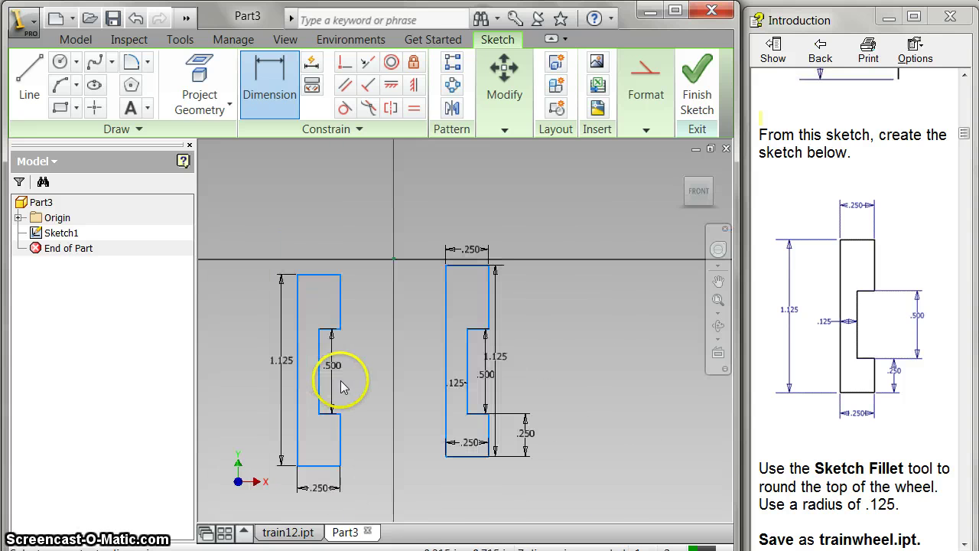
click(329, 465)
click(355, 480)
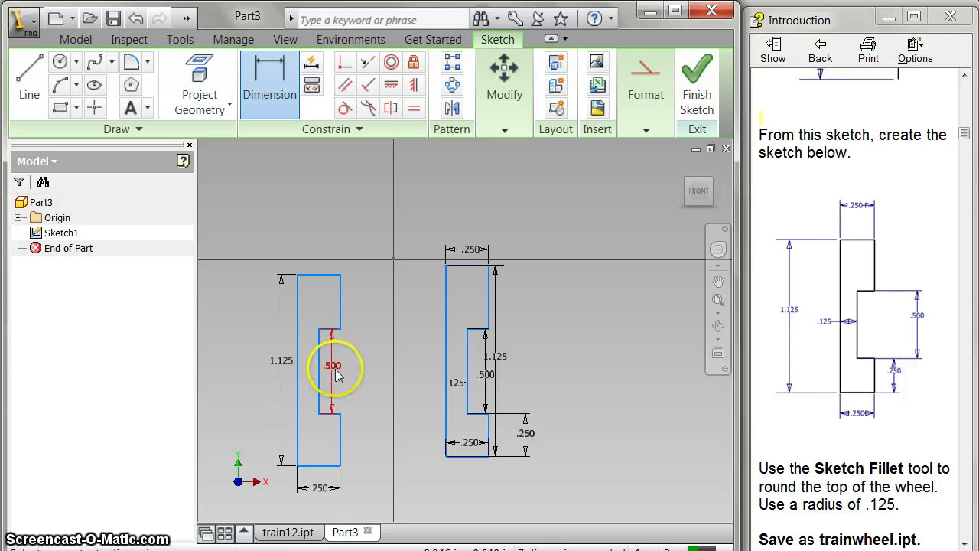
key(Escape)
drag(245, 239, 321, 429)
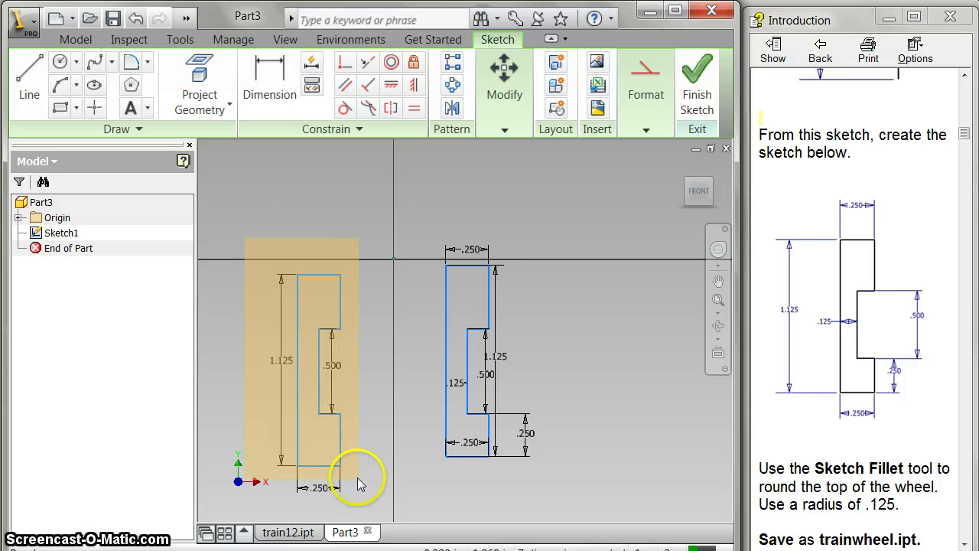
drag(357, 478, 361, 486)
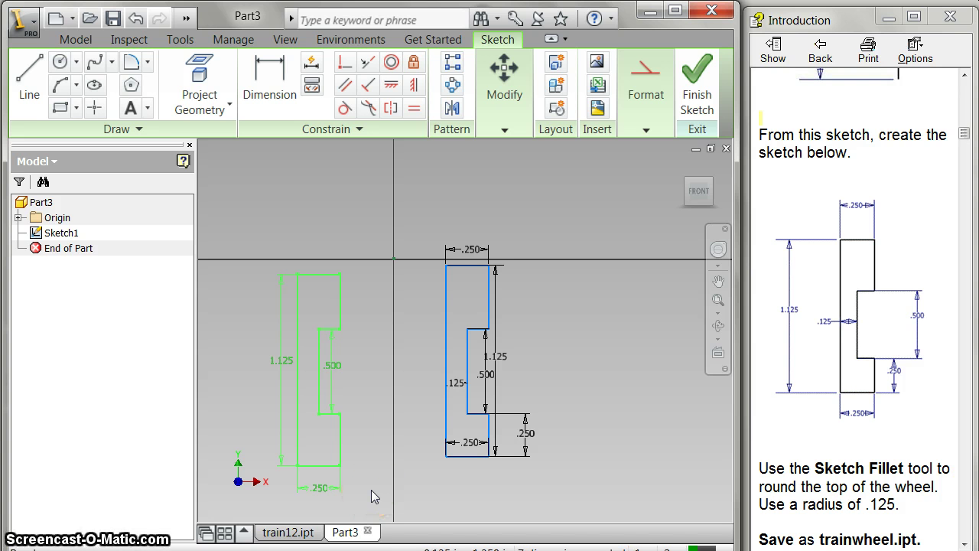
key(Delete)
click(371, 480)
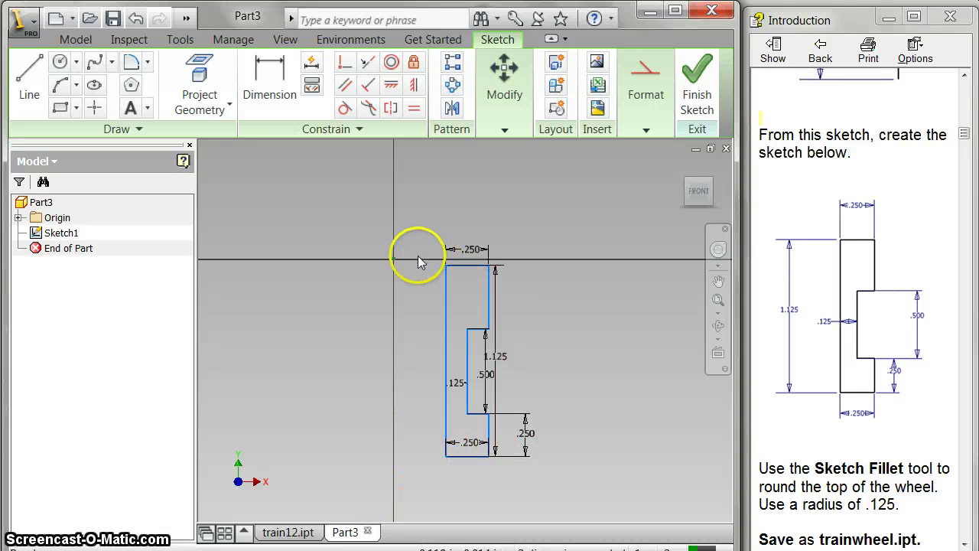
Round the top right corner of the wheel profile with a 2D Fillet of 0.125 in radius.
scroll(808, 421, down, 5)
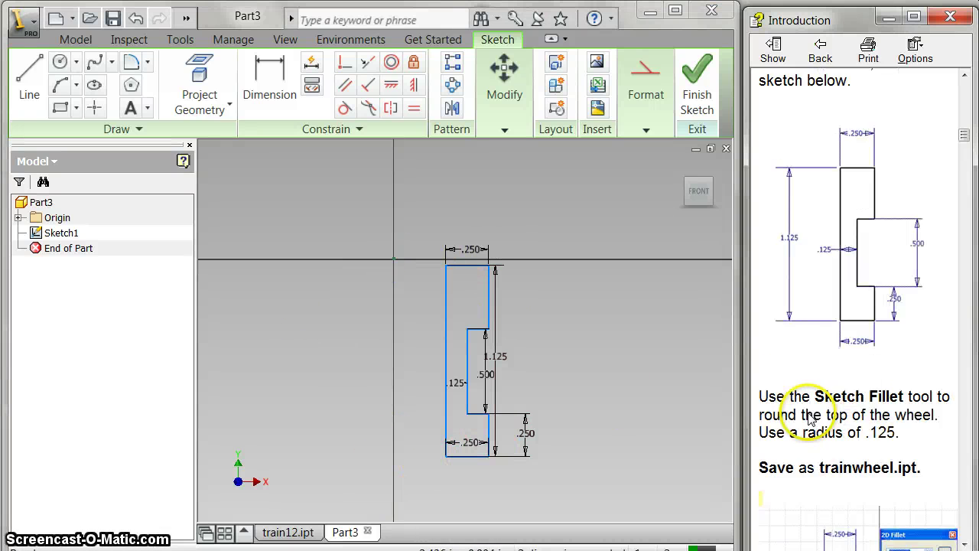
scroll(810, 415, down, 4)
scroll(811, 415, down, 1)
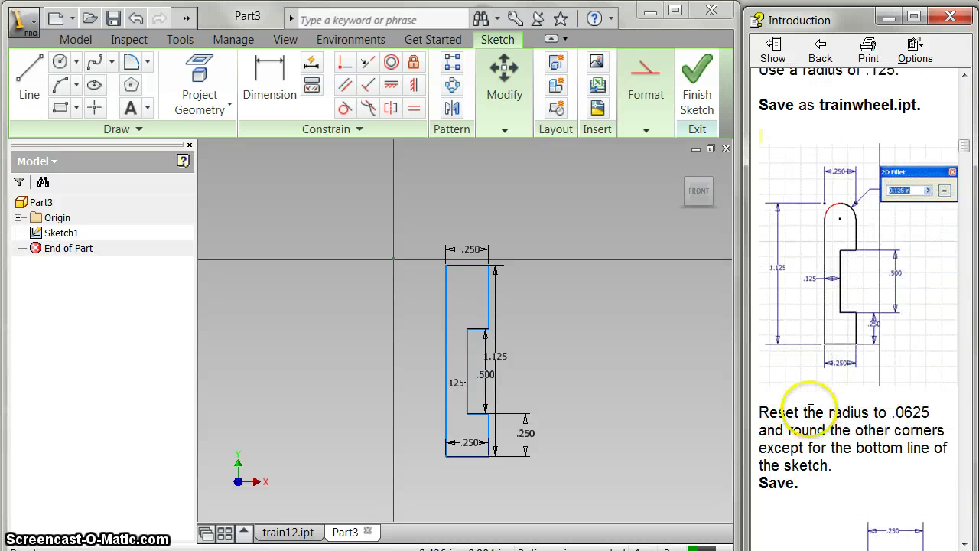
key(d)
key(Escape)
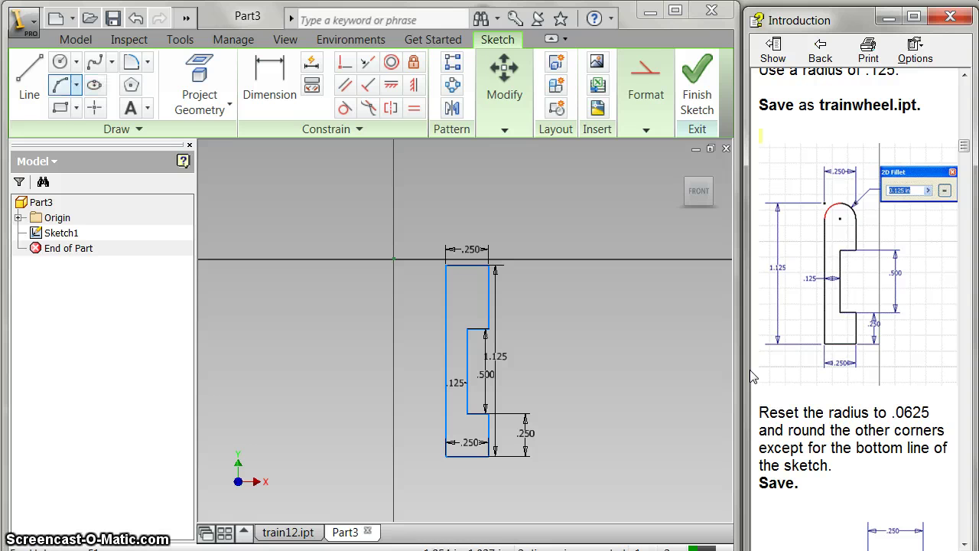
click(287, 112)
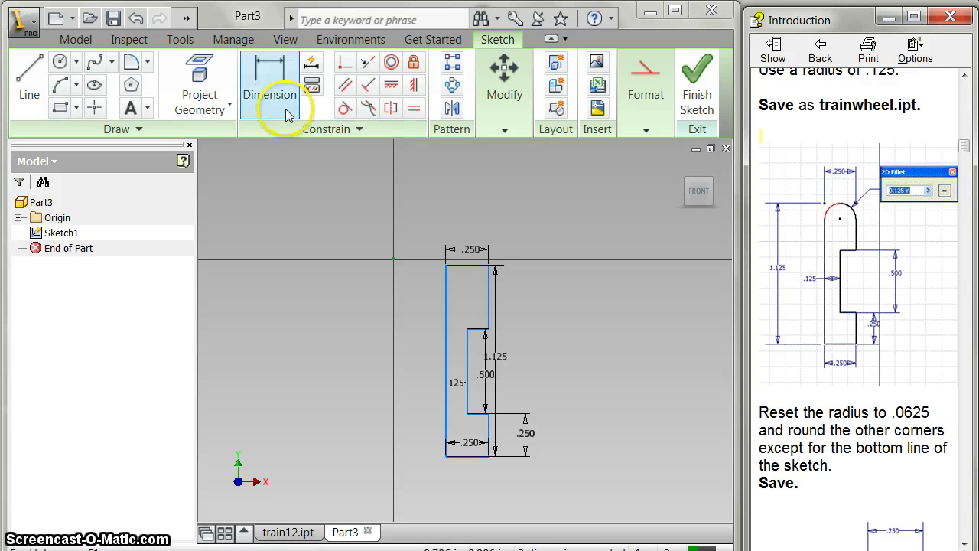
click(147, 63)
click(153, 94)
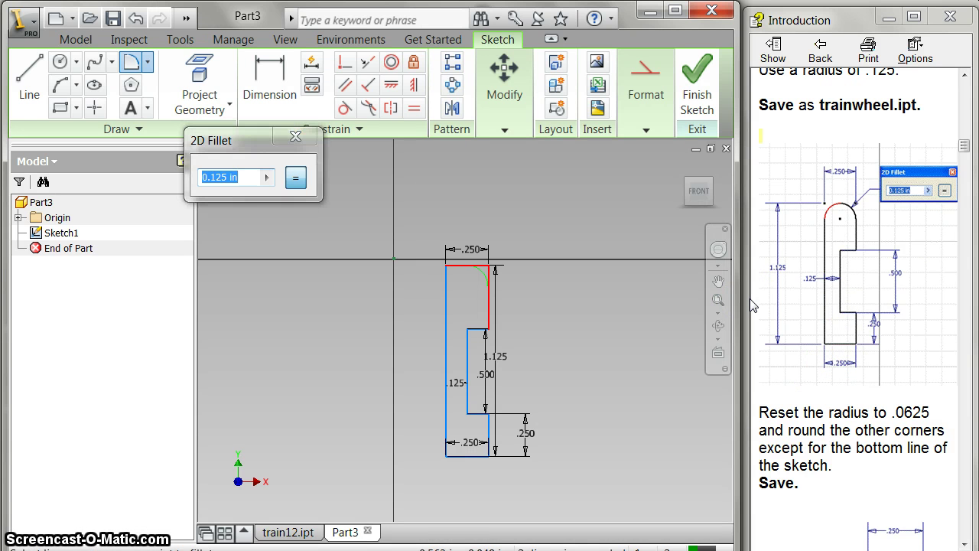
click(760, 323)
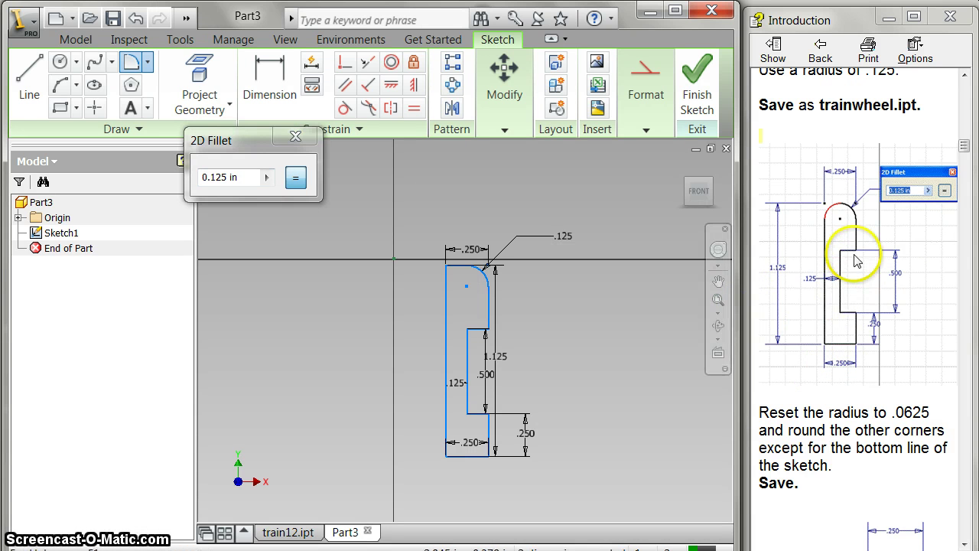
Following the tutorial, round the notch's inner and outer corners on the wheel profile with a 2D Fillet radius of .0625 in.
scroll(857, 260, up, 6)
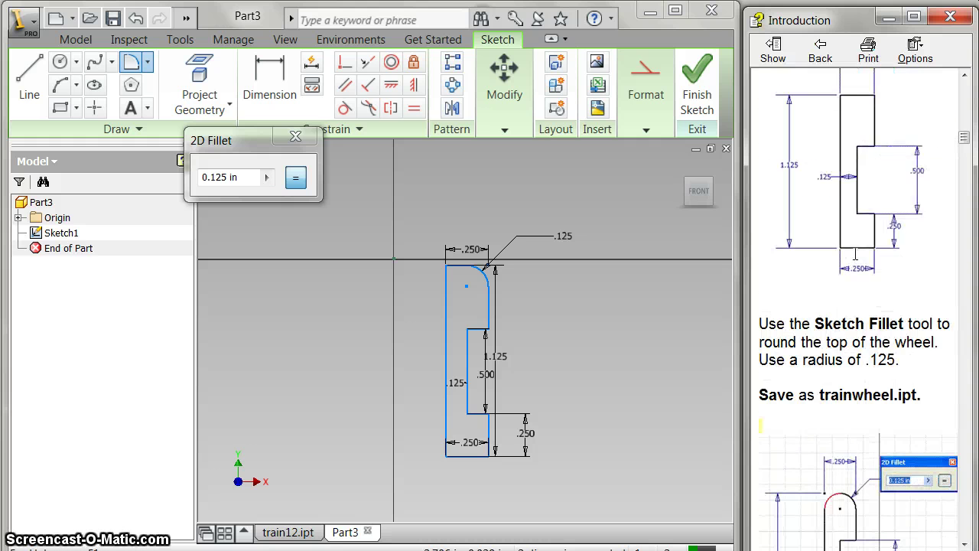
scroll(856, 255, down, 5)
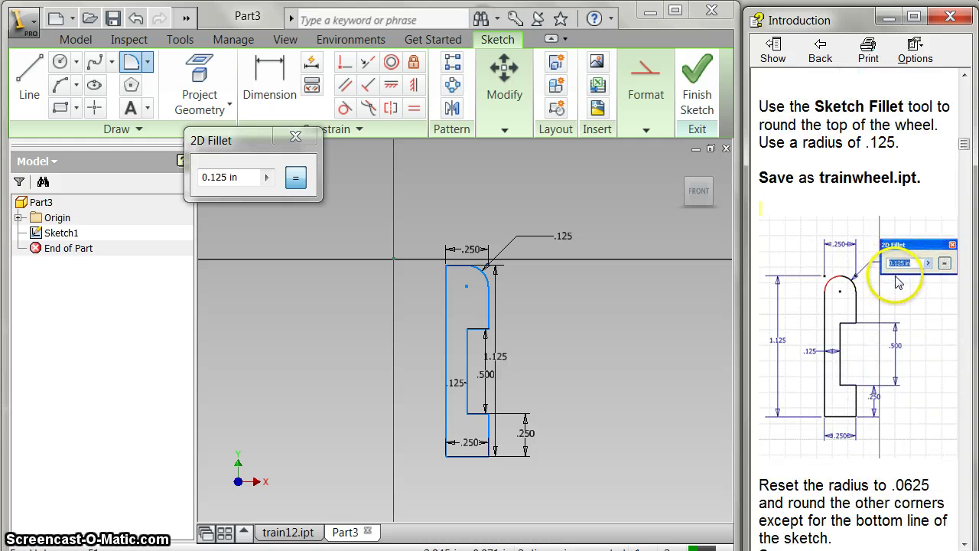
scroll(898, 286, down, 3)
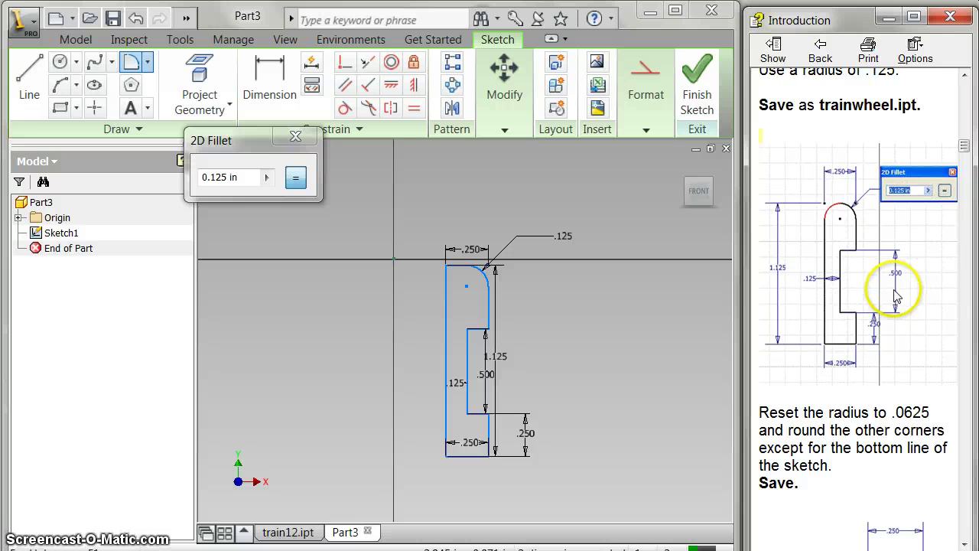
scroll(897, 296, down, 12)
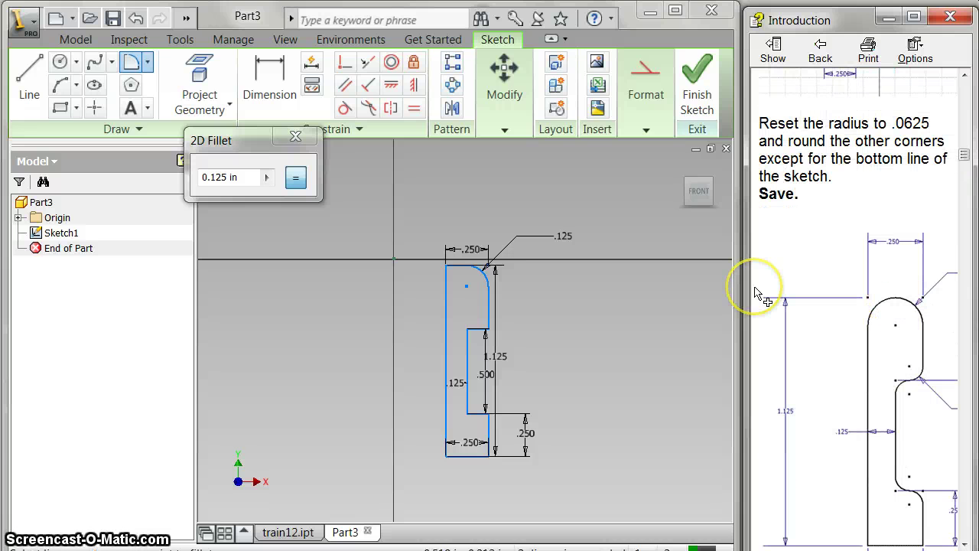
key(alt+Tab)
key(alt+Down)
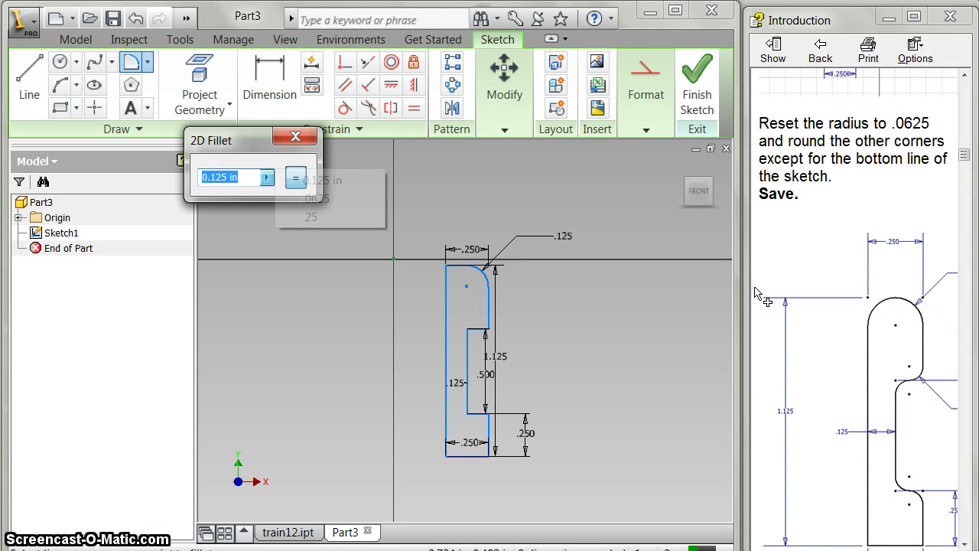
key(Down)
key(Return)
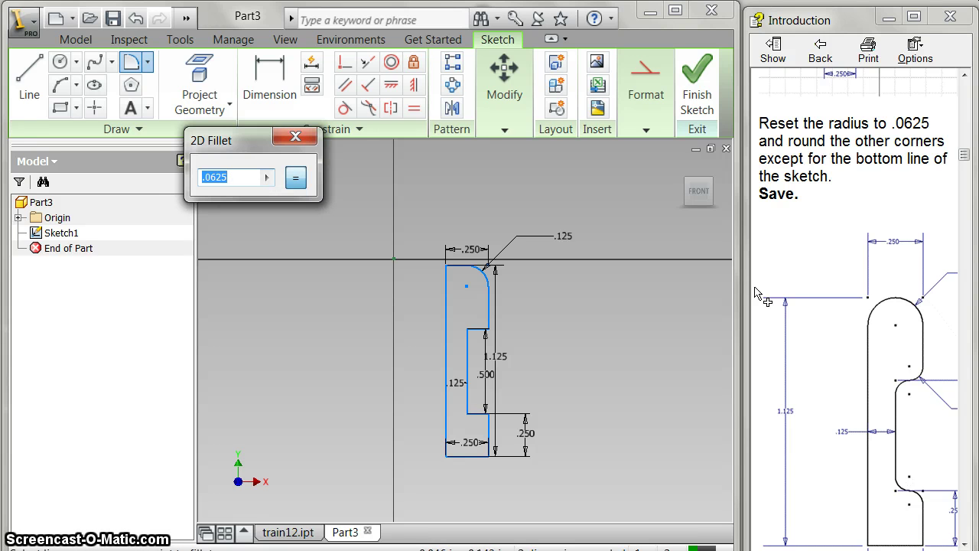
click(846, 420)
scroll(846, 420, down, 2)
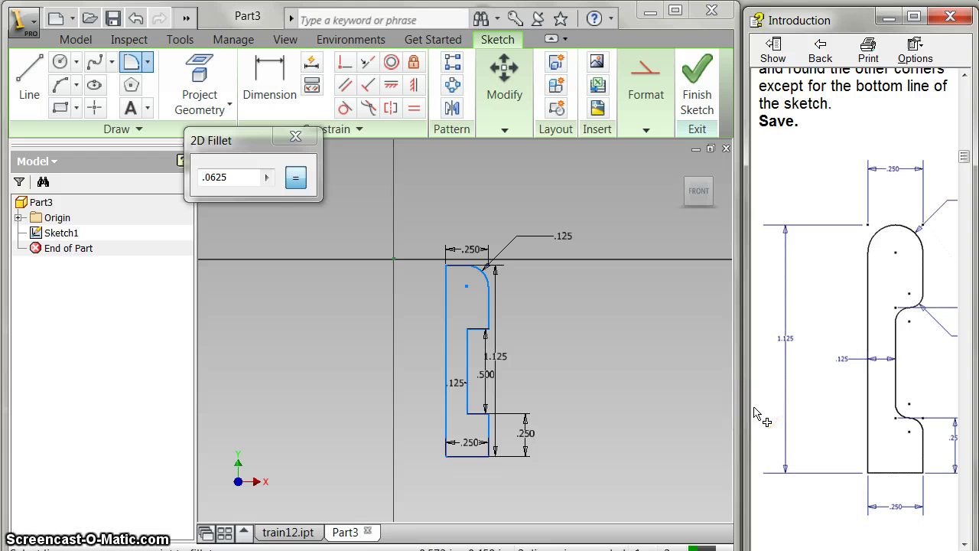
click(488, 330)
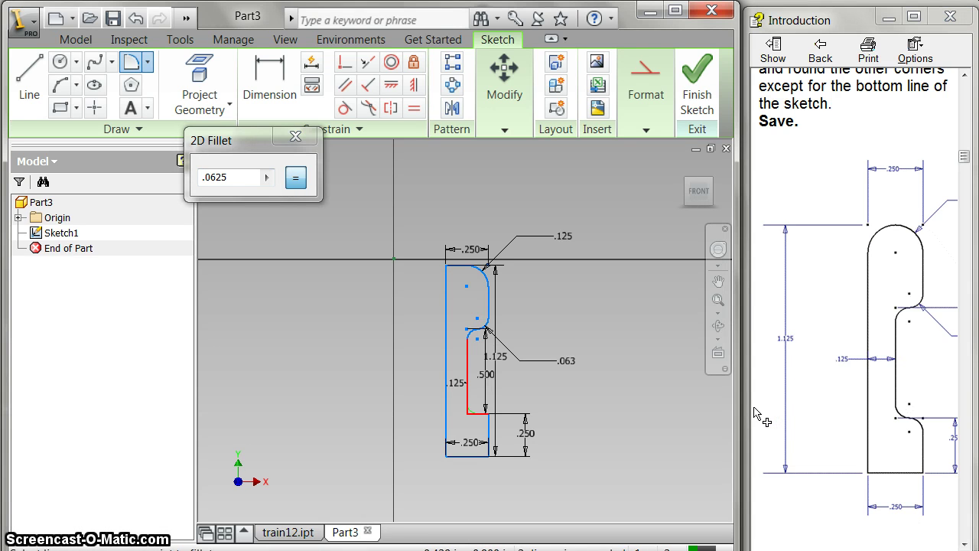
click(469, 415)
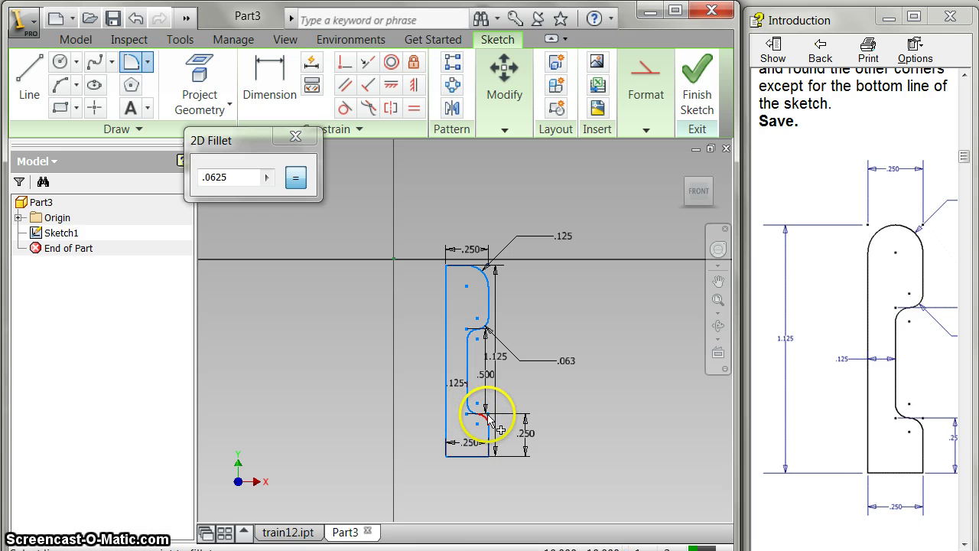
click(449, 274)
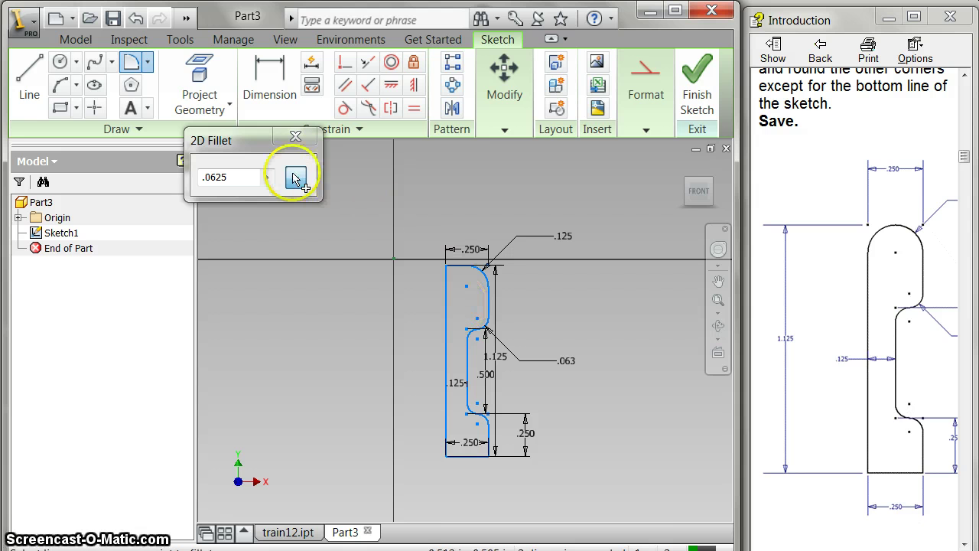
Round the wheel profile's top left corner with a 0.125 in fillet and finish the sketch.
click(267, 177)
click(308, 200)
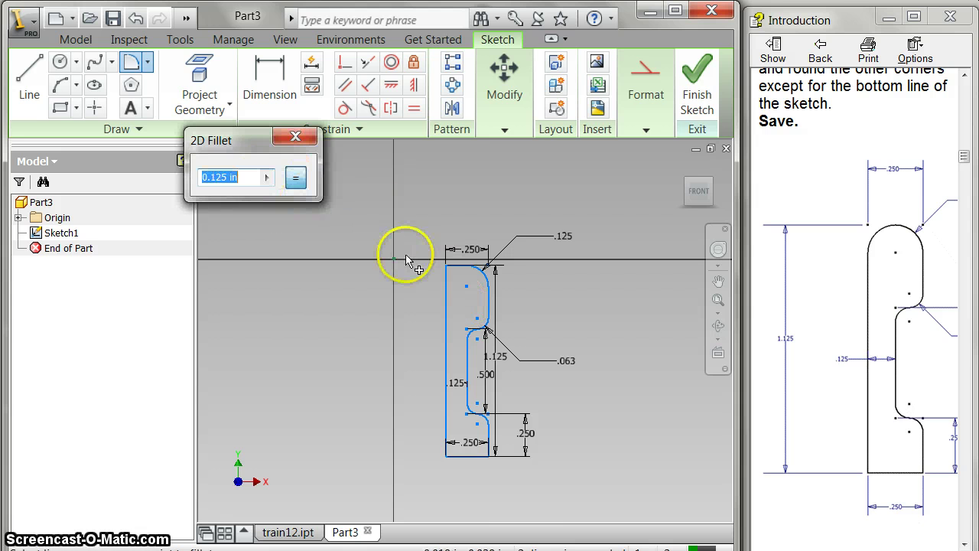
click(447, 264)
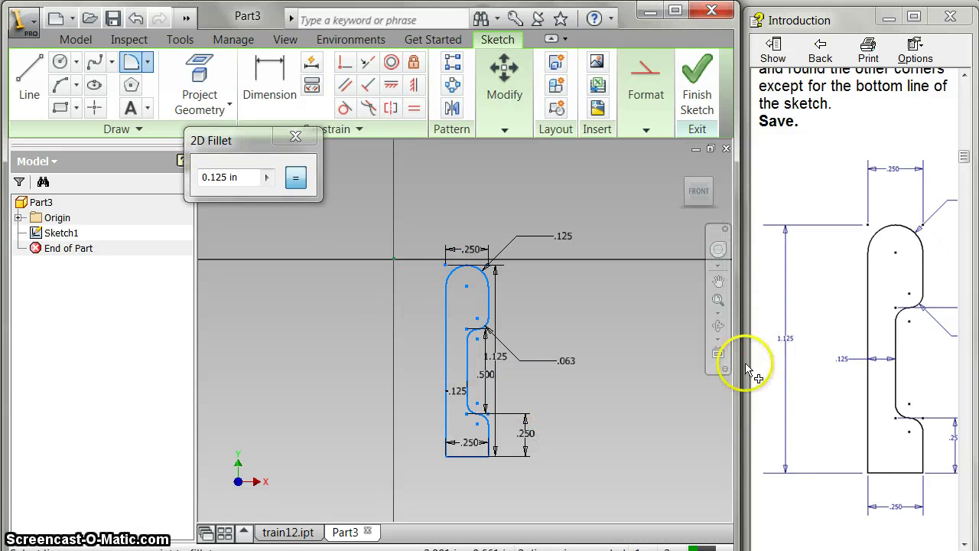
key(Escape)
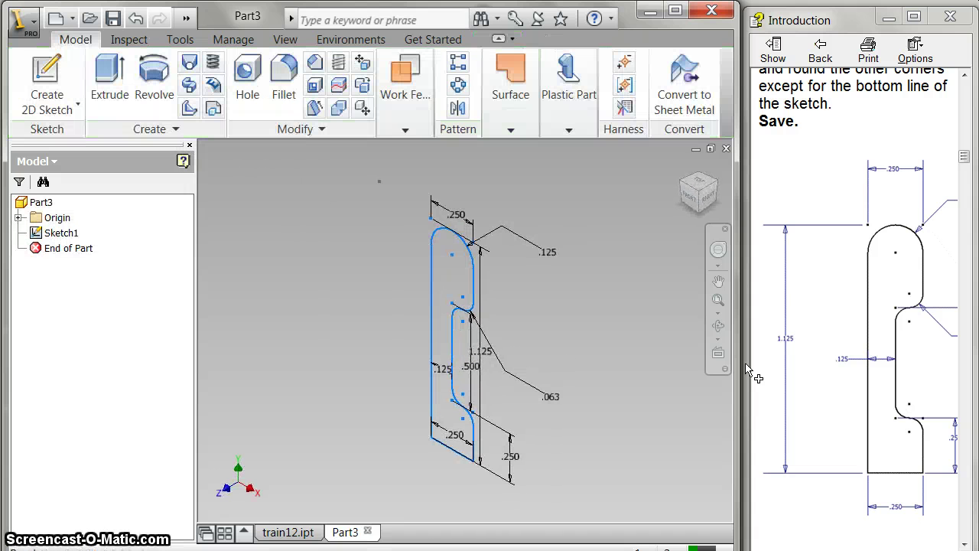
Revolve the wheel profile around the sketch's bottom line with Full extents.
click(151, 84)
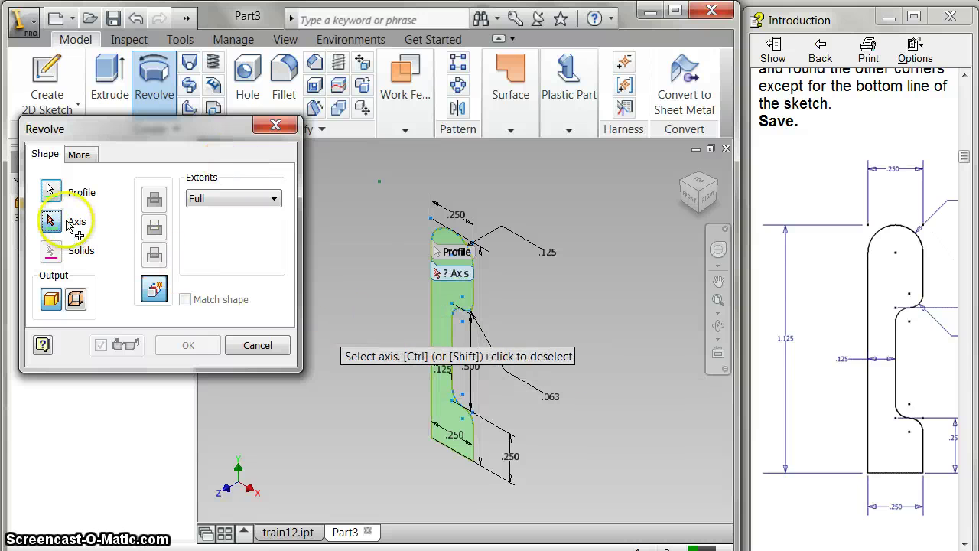
click(447, 447)
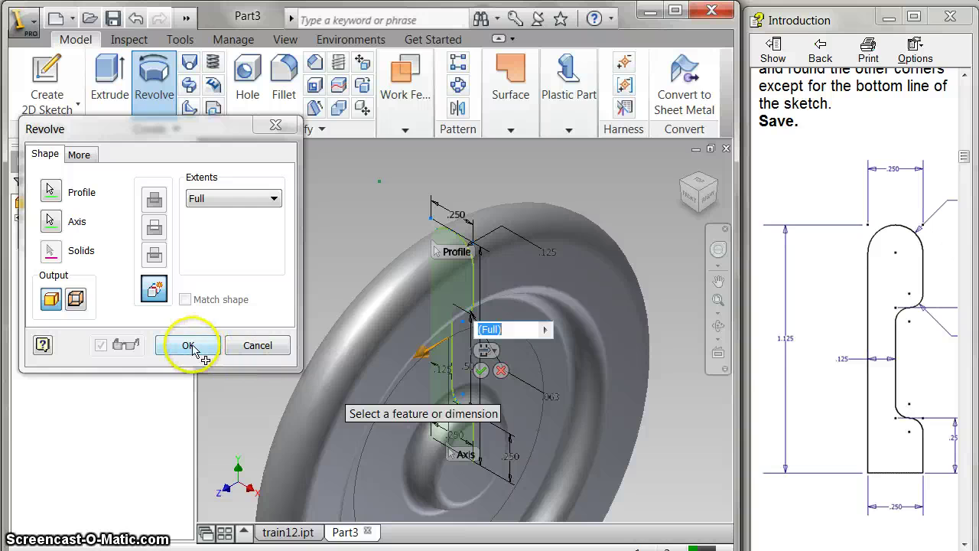
click(190, 347)
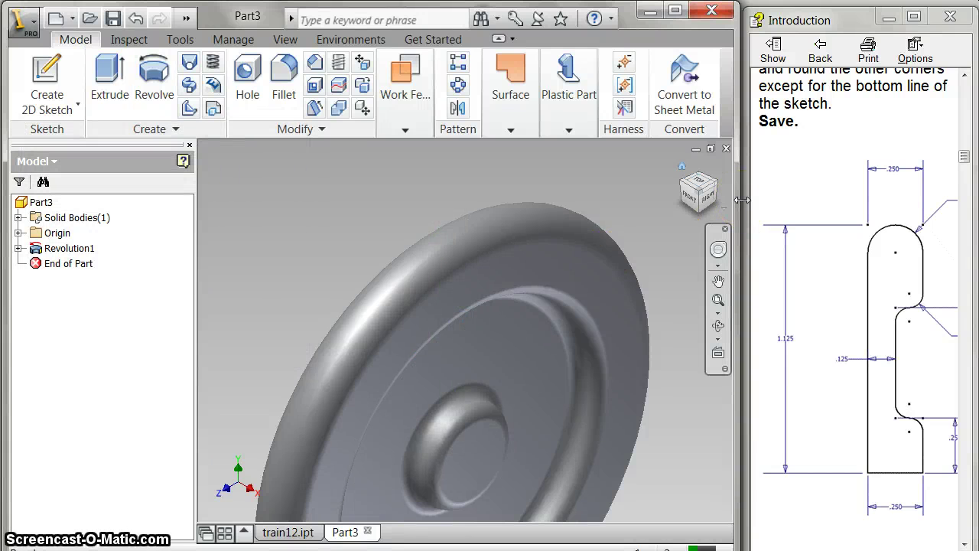
Read the tutorial's next instructions, from the Revolve section through the center hub's Hole settings.
click(857, 251)
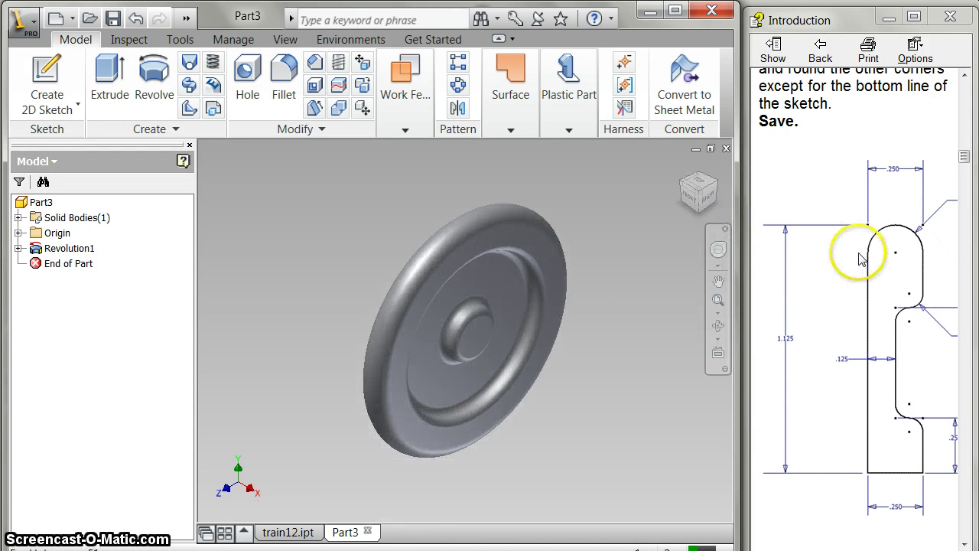
scroll(847, 261, down, 2)
scroll(847, 261, down, 10)
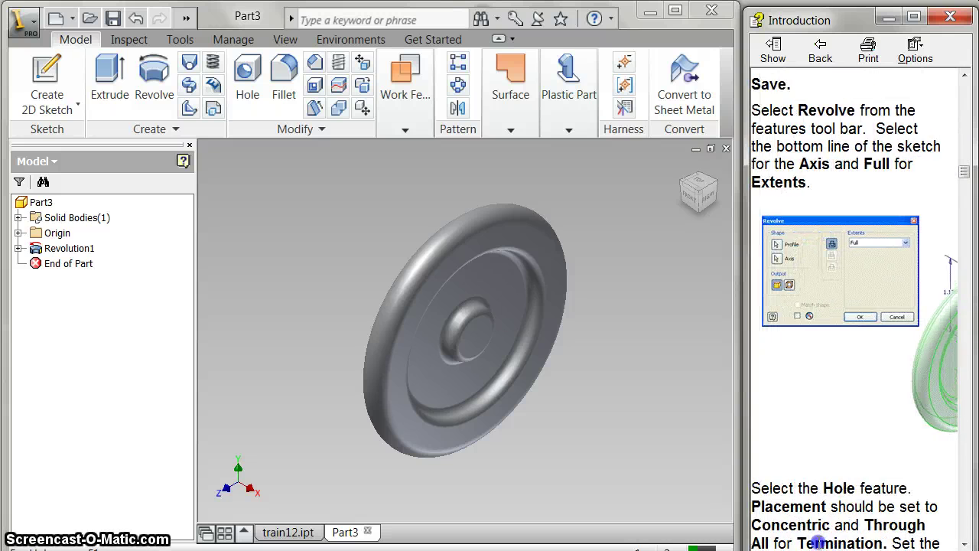
scroll(831, 436, down, 3)
scroll(831, 436, down, 5)
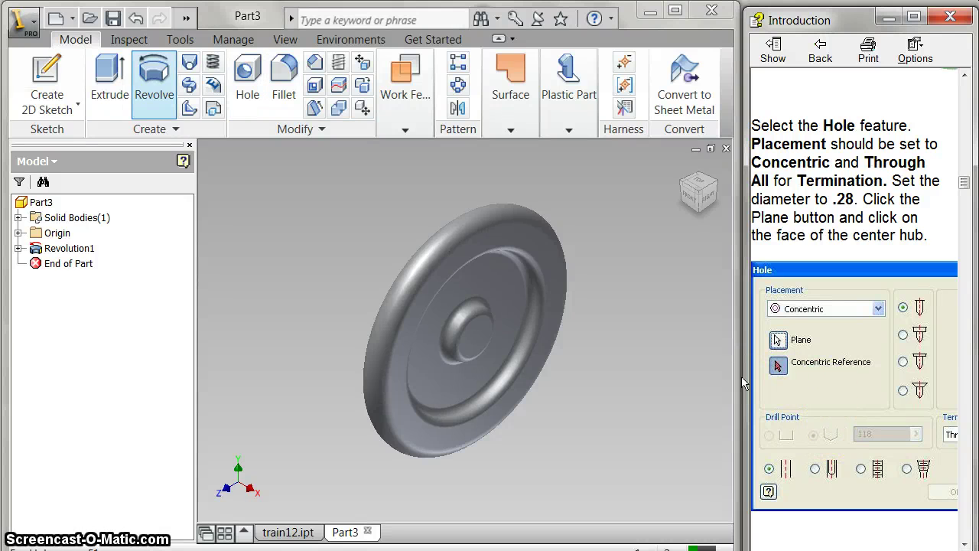
click(247, 76)
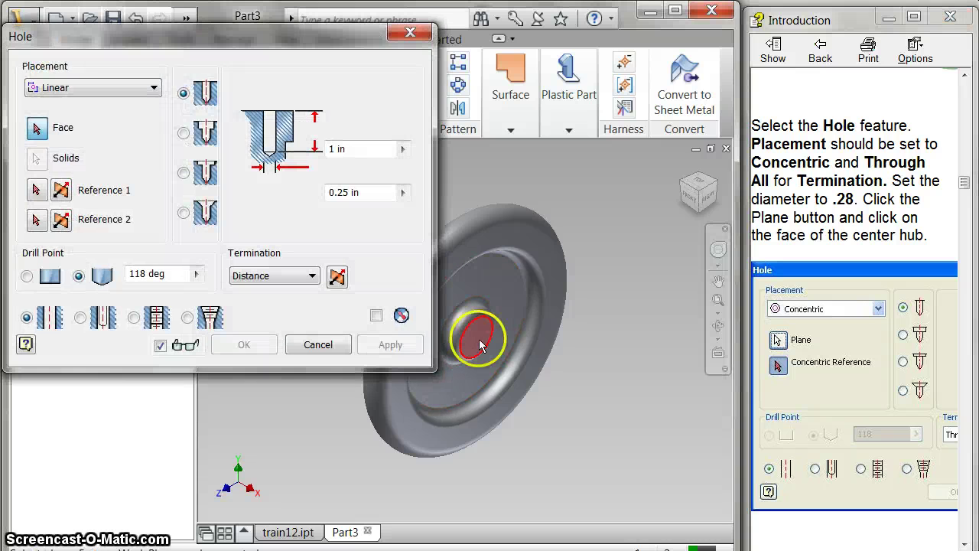
click(480, 345)
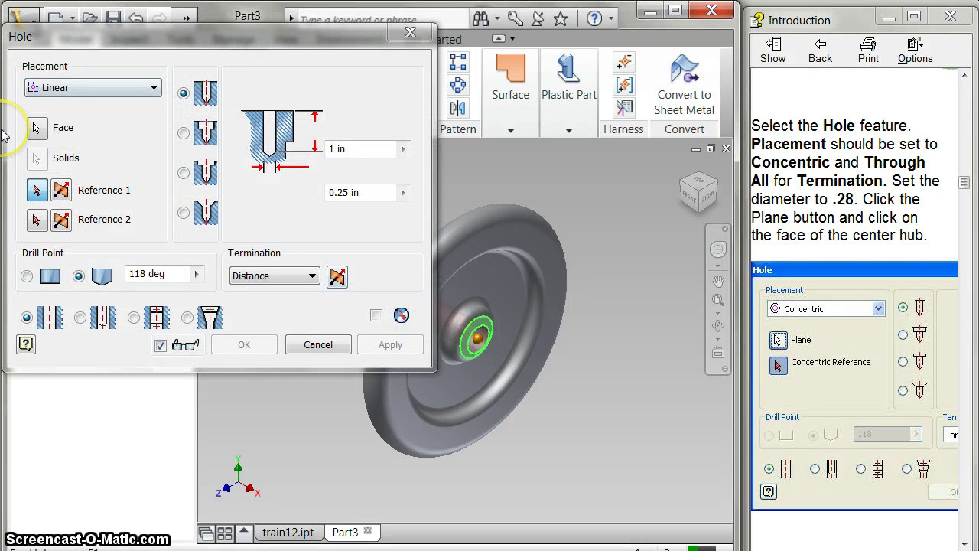
key(alt+Down)
key(Down)
key(Return)
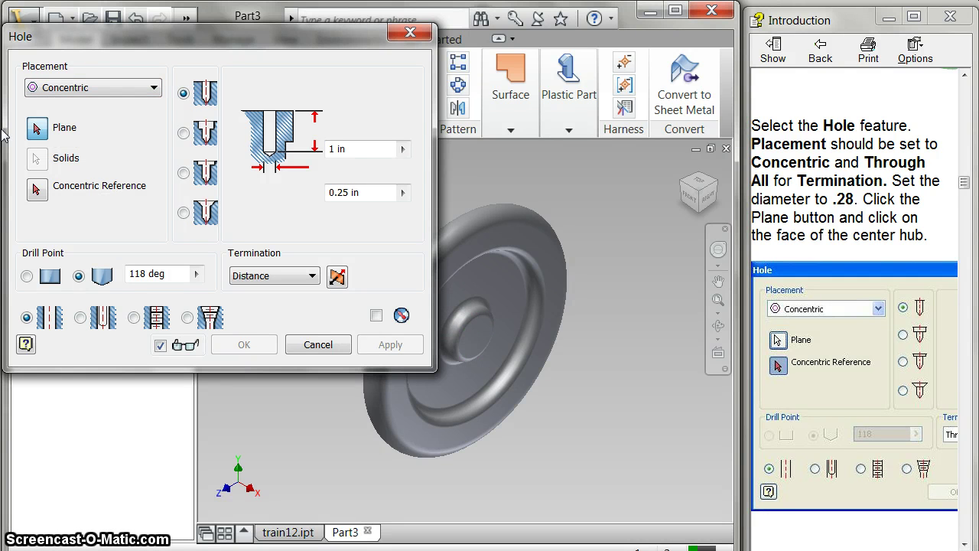
click(526, 251)
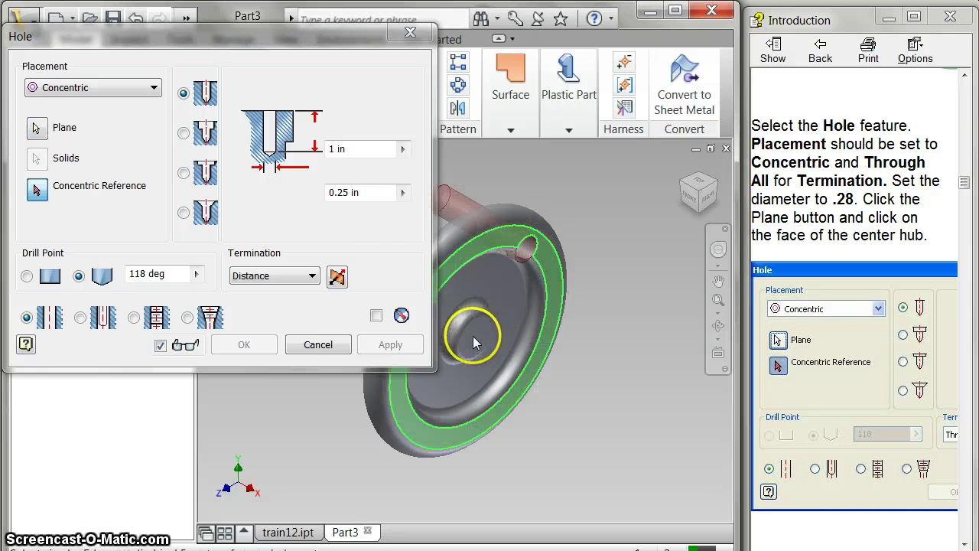
click(316, 343)
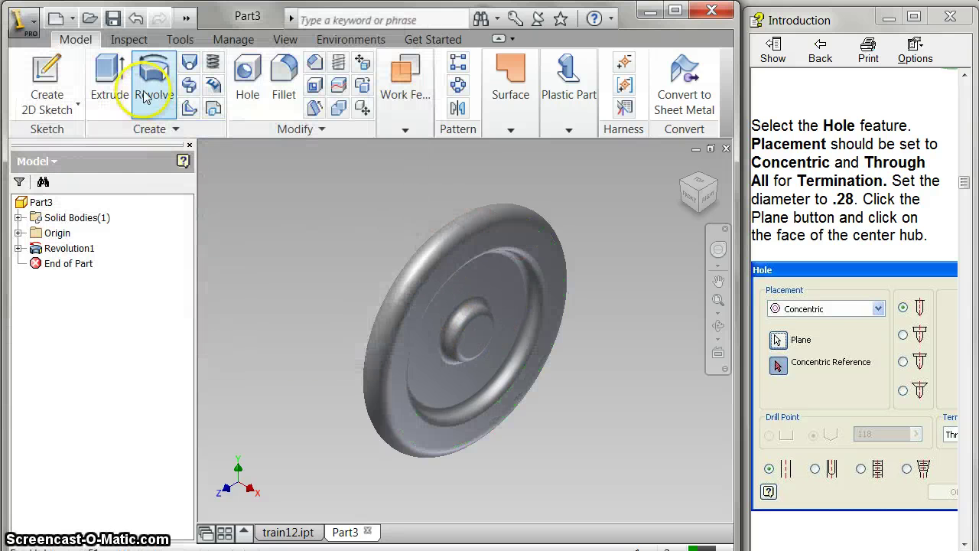
click(248, 70)
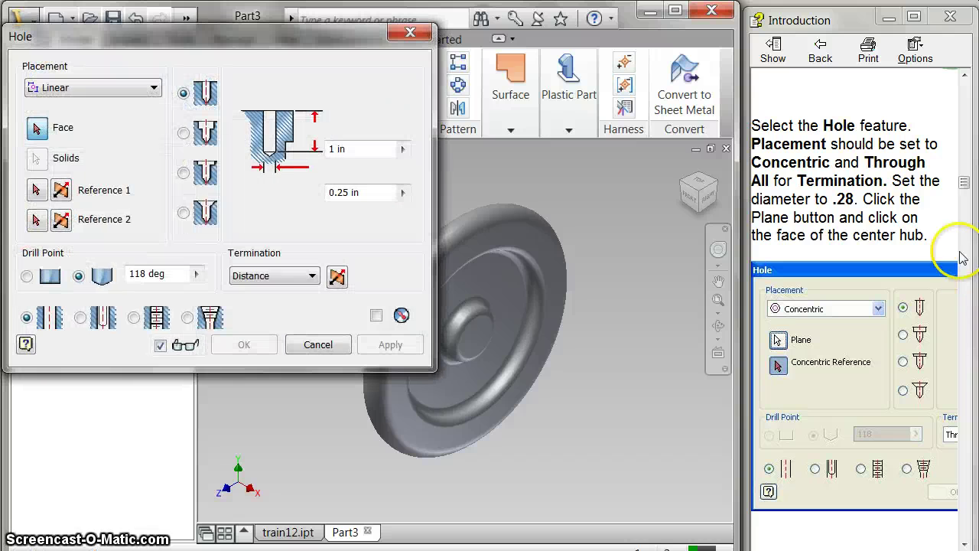
click(888, 232)
scroll(867, 200, up, 10)
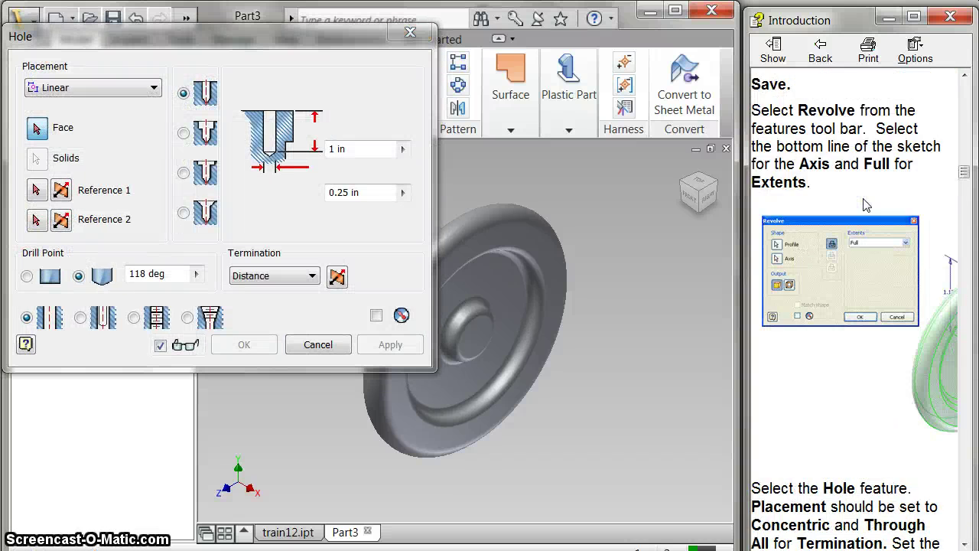
scroll(864, 202, down, 10)
click(743, 268)
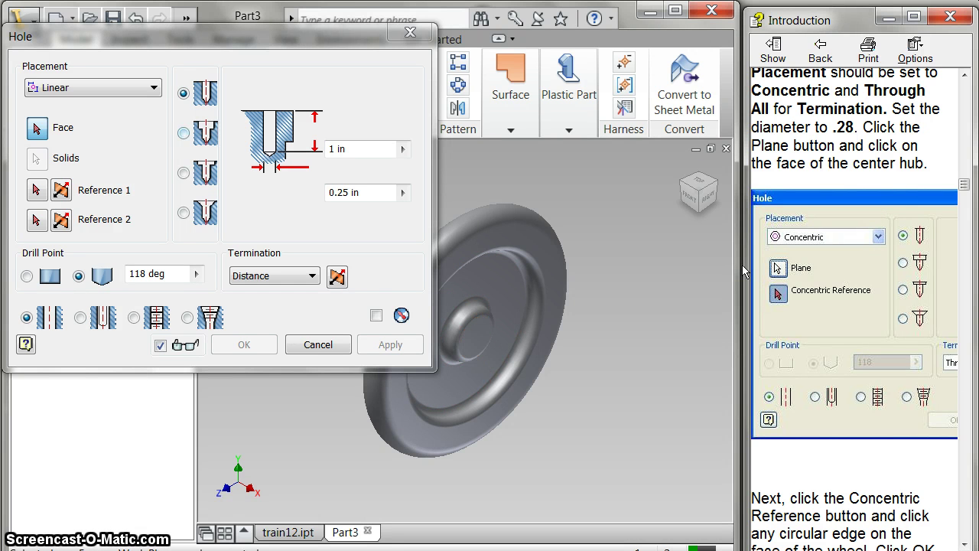
key(alt+Down)
key(Down)
key(Return)
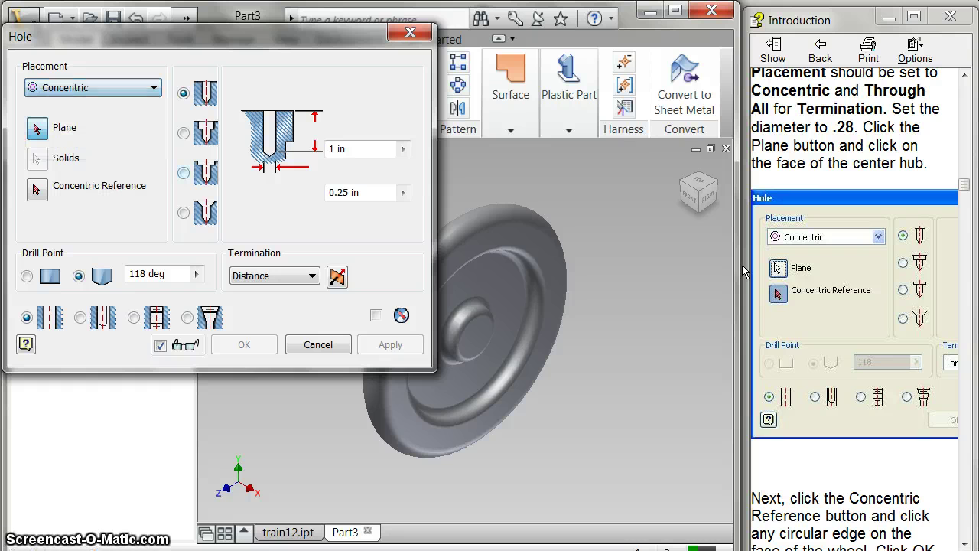
click(490, 336)
click(483, 336)
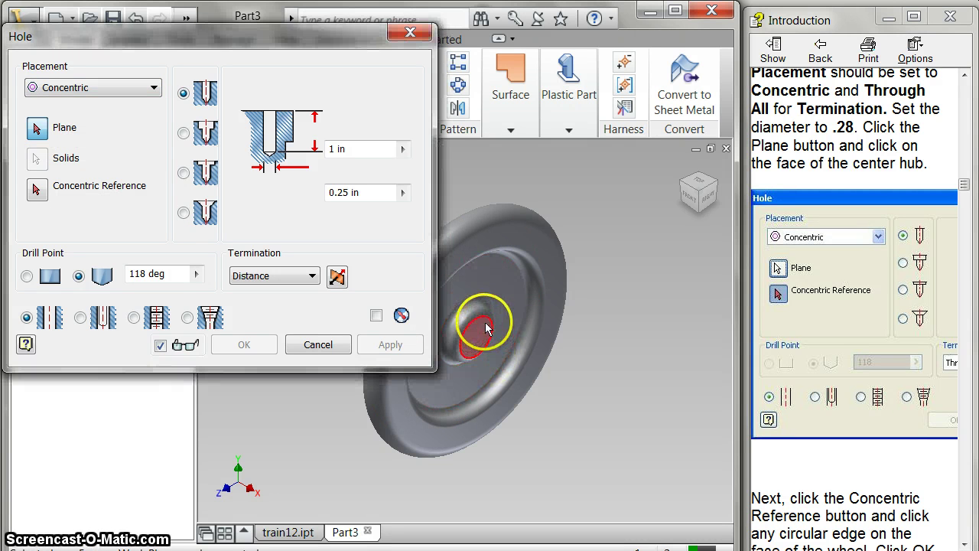
click(484, 317)
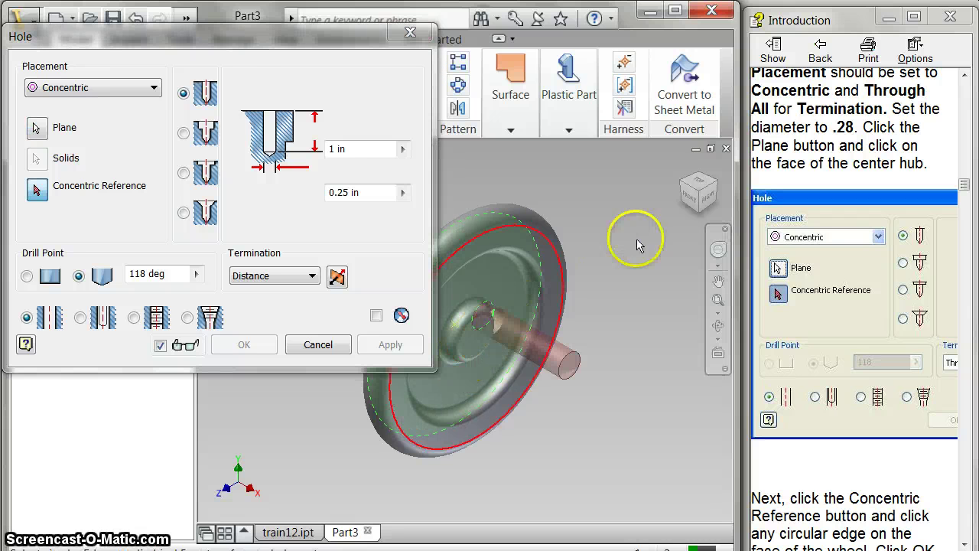
click(326, 344)
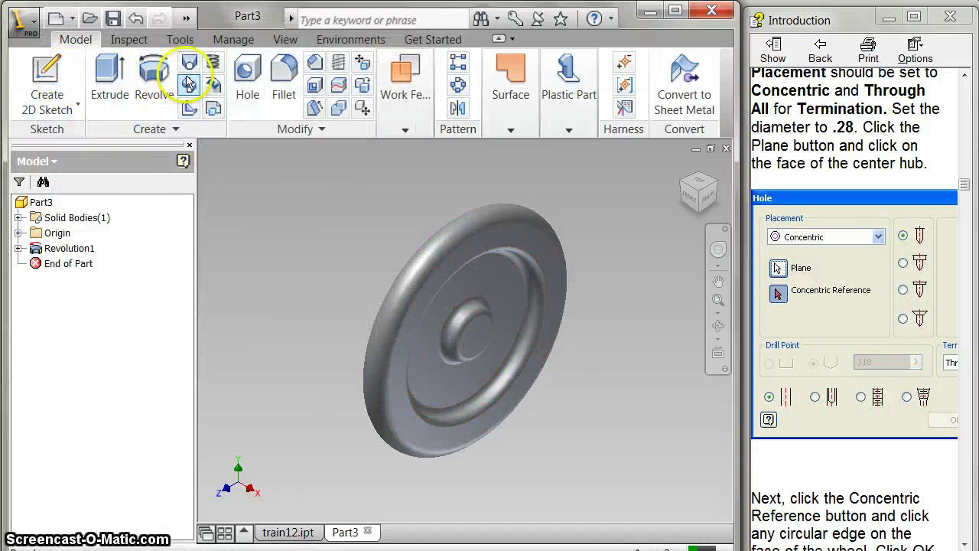
Begin a Hole feature on the wheel and set its termination to Through All as the tutorial describes.
click(247, 69)
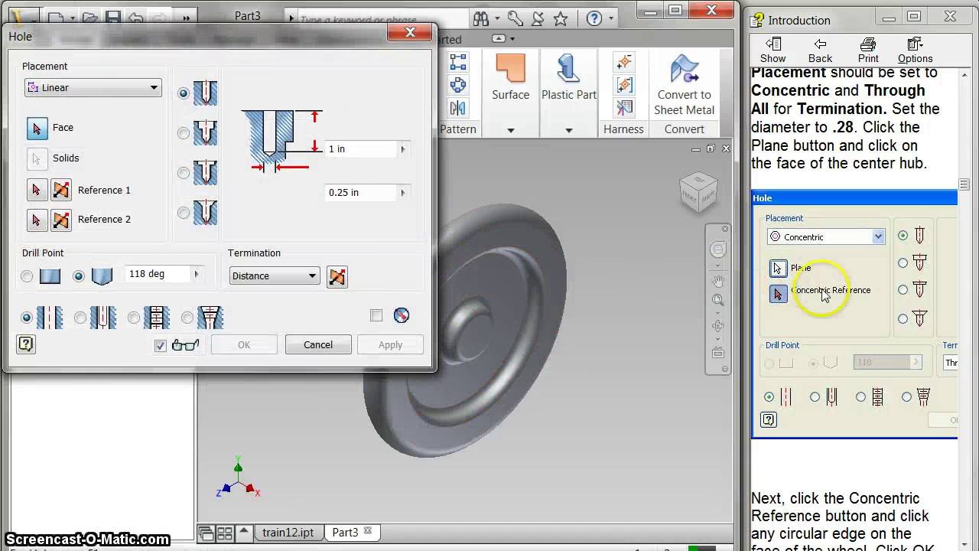
scroll(840, 271, up, 5)
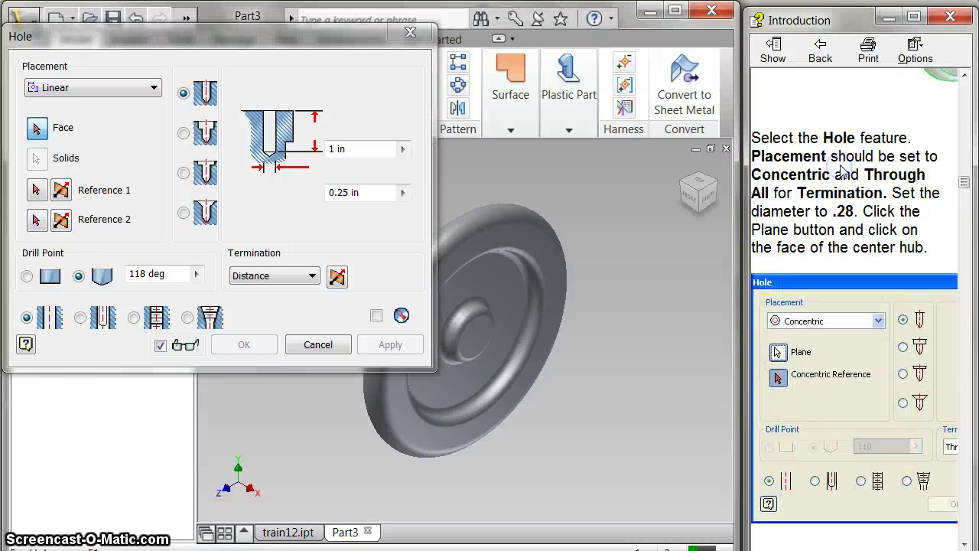
scroll(844, 172, down, 3)
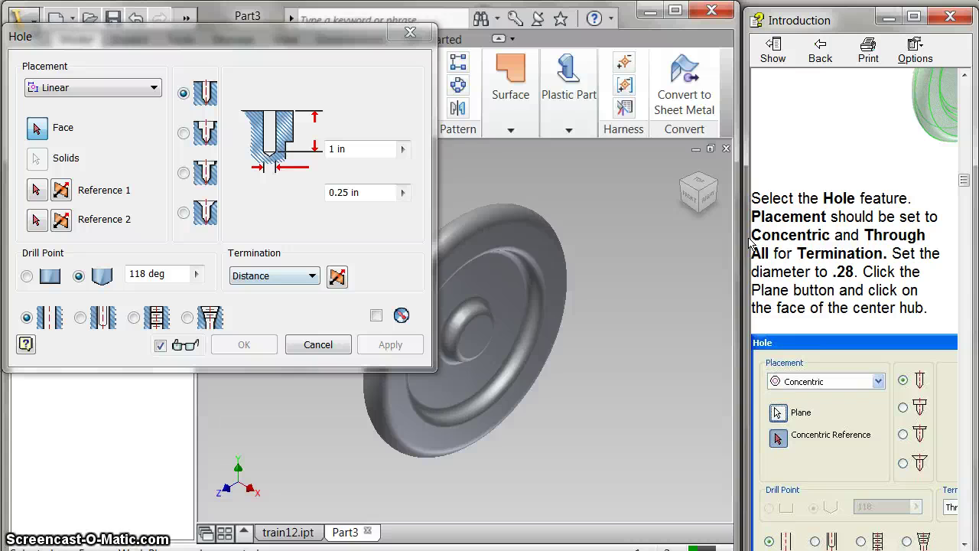
click(312, 275)
click(260, 304)
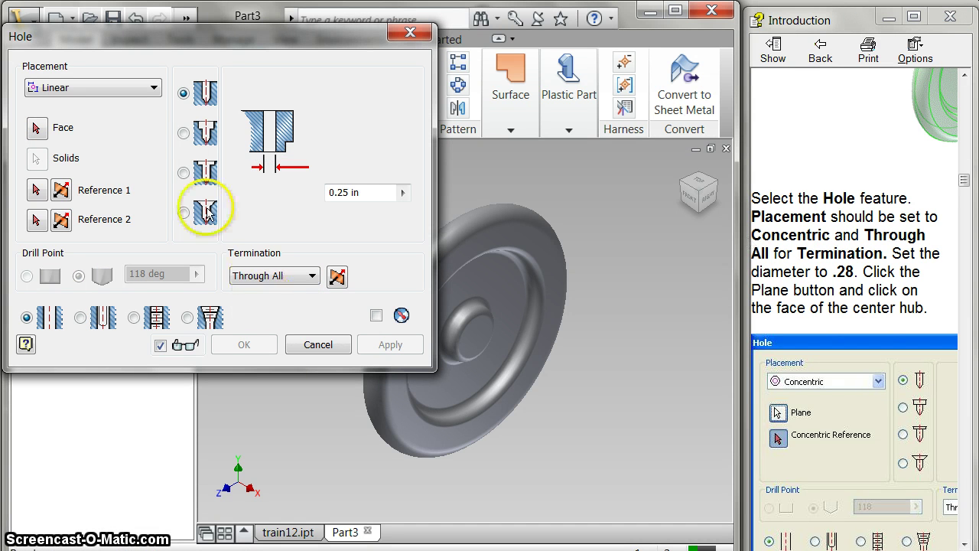
drag(148, 36, 108, 107)
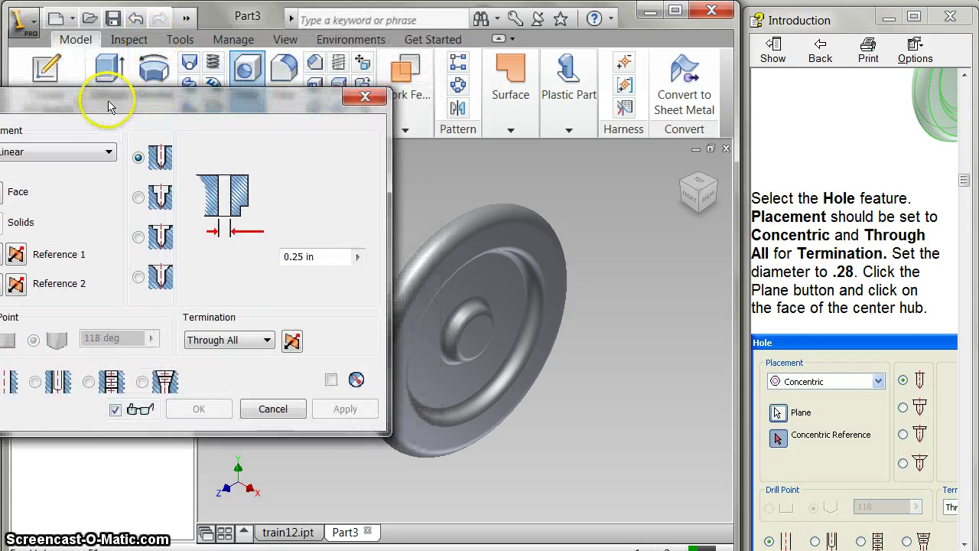
click(406, 74)
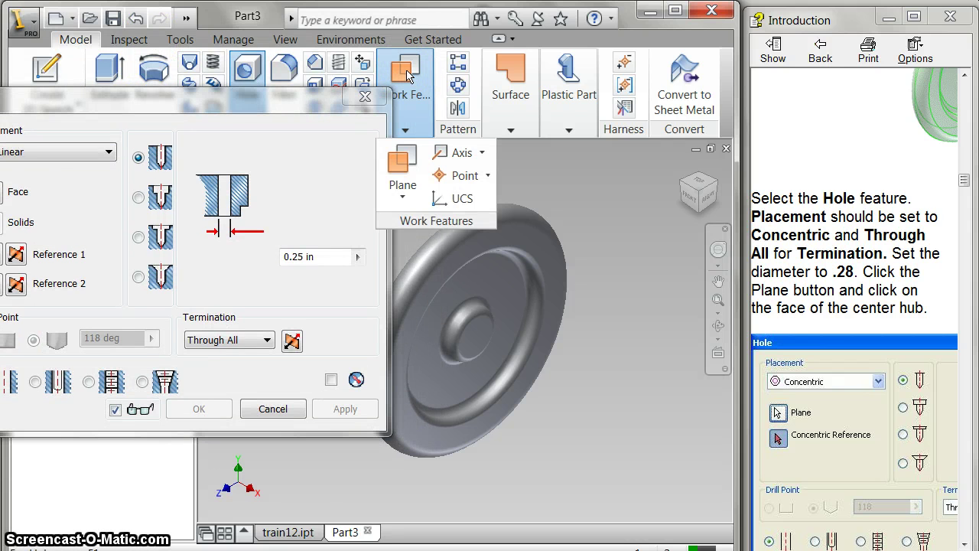
click(479, 338)
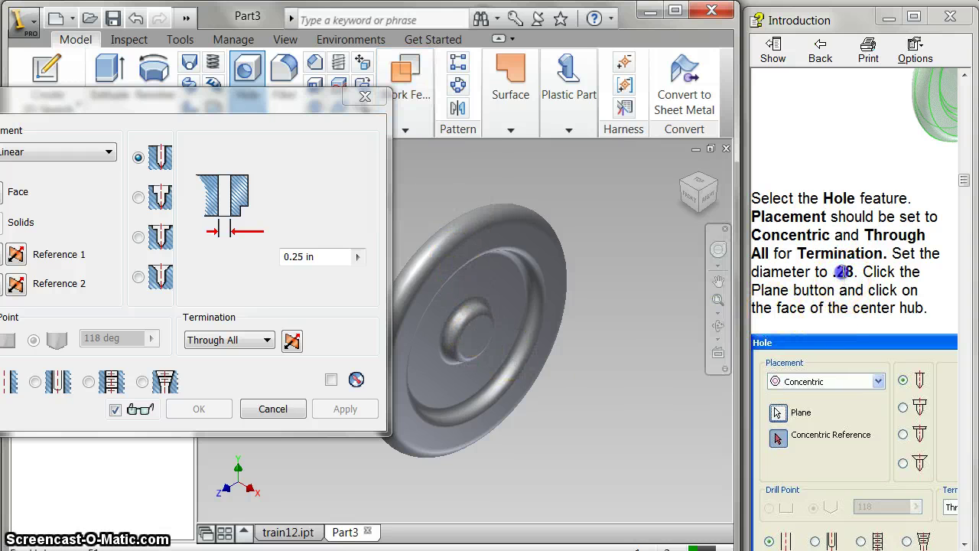
scroll(841, 272, down, 5)
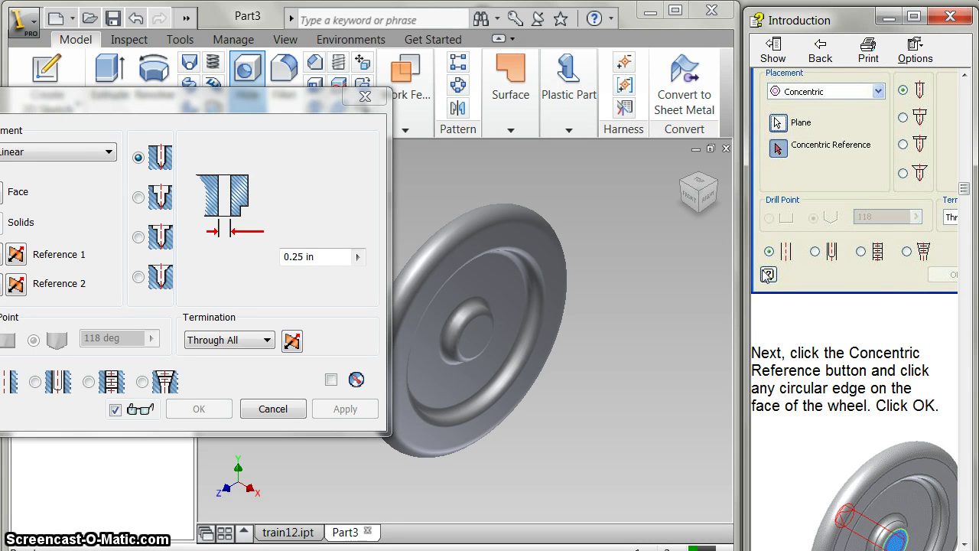
Change the hole's placement to Concentric and pick the center hub's face as its plane.
drag(229, 97, 320, 216)
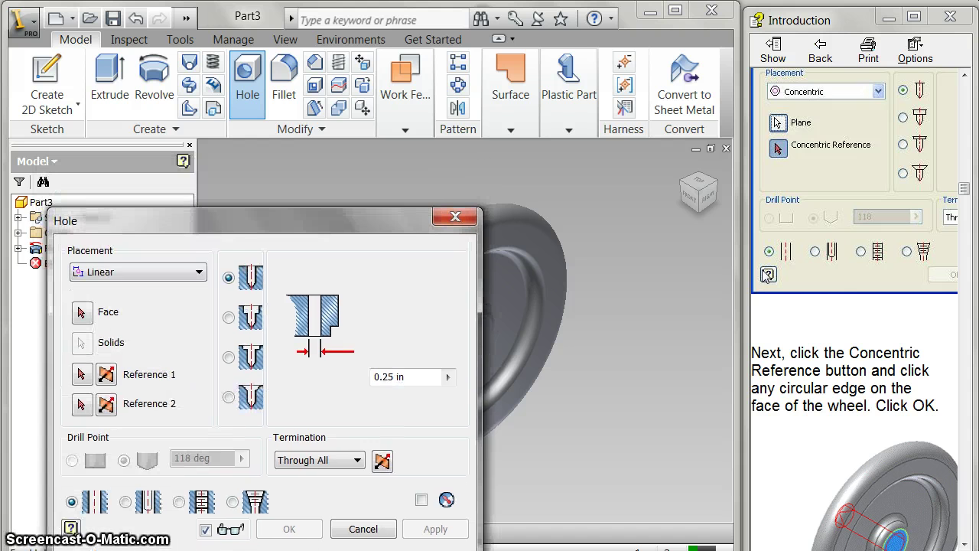
click(81, 312)
drag(131, 228, 404, 346)
click(479, 341)
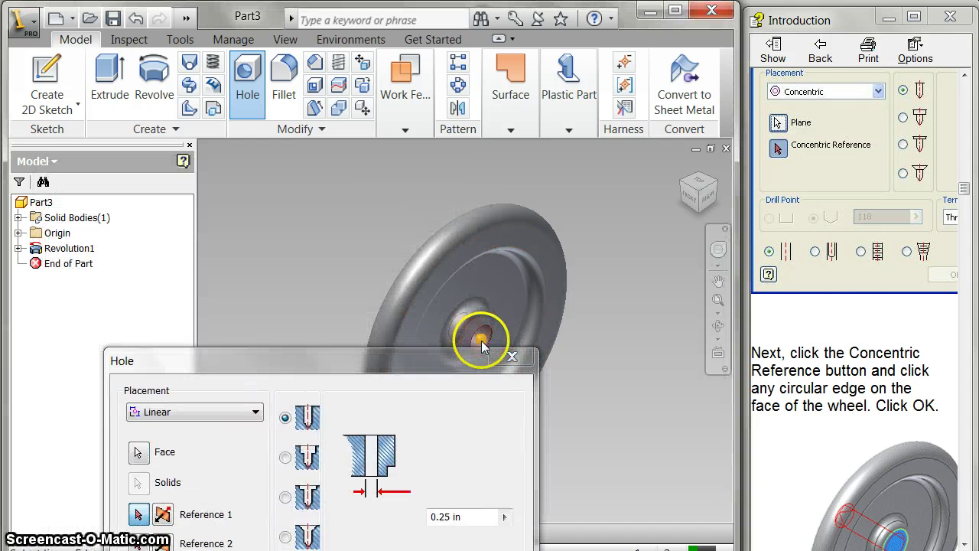
click(167, 413)
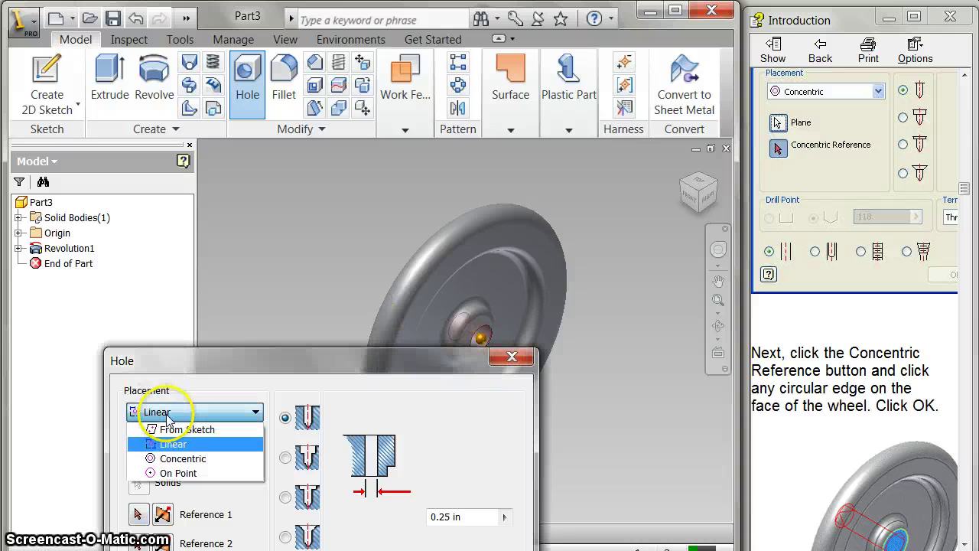
click(169, 458)
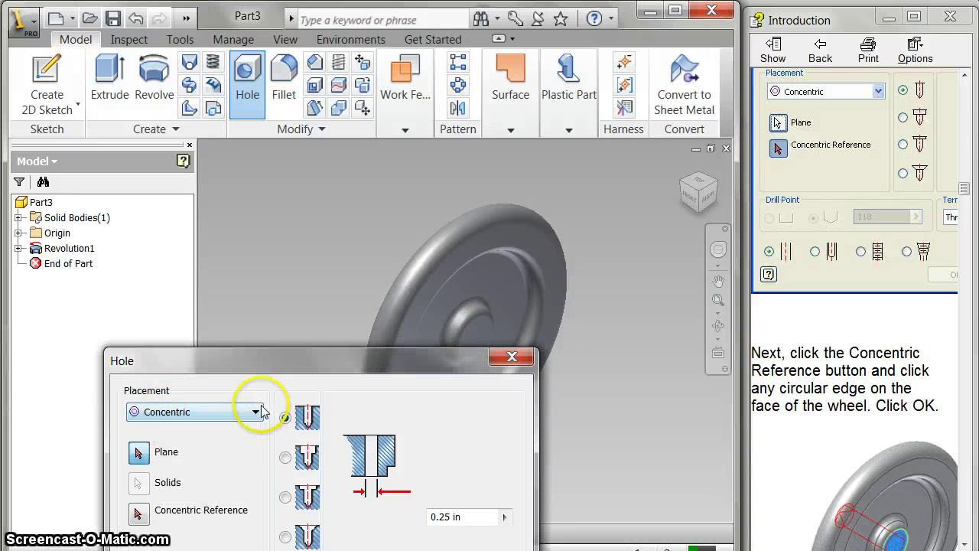
click(139, 453)
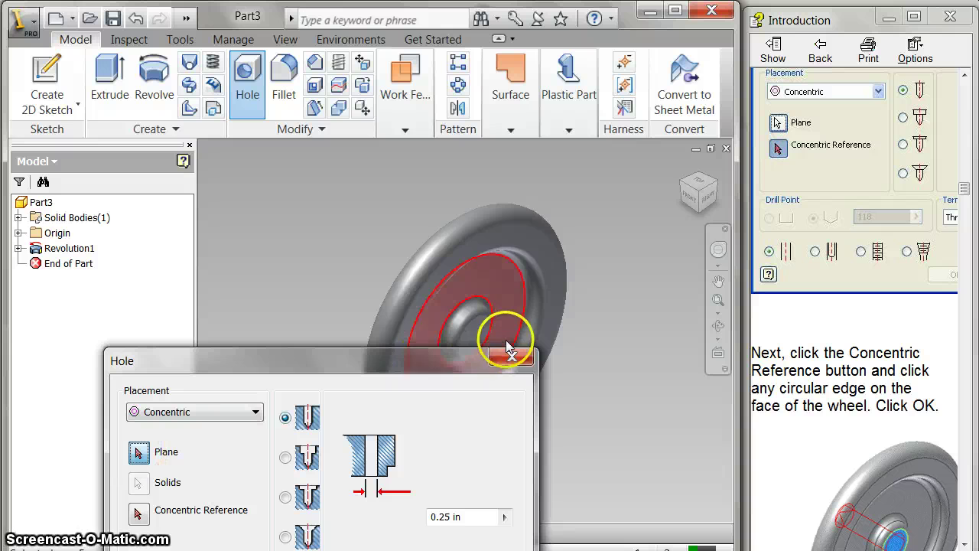
click(466, 333)
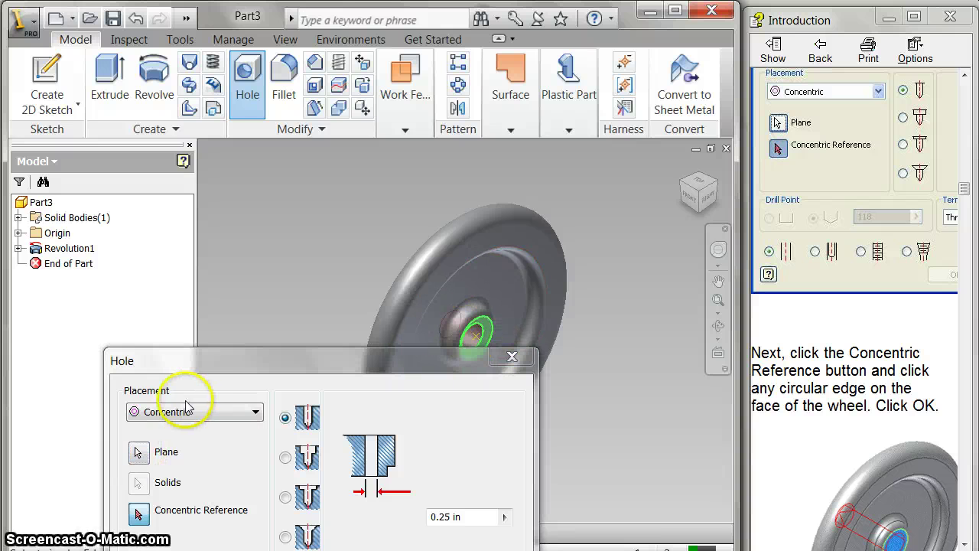
Set the hole diameter to .28 in and create the hole with the wheel face's outer circular edge as concentric reference.
drag(192, 356, 70, 57)
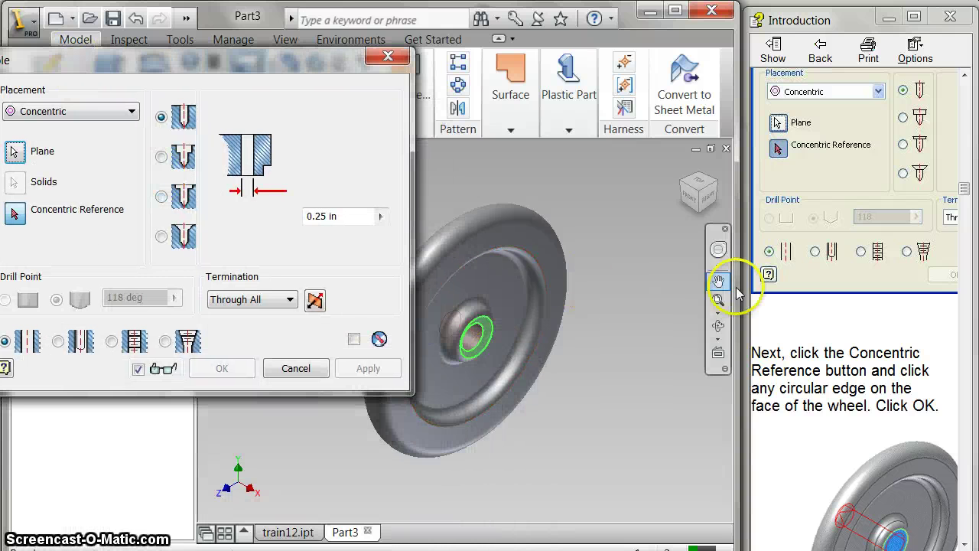
click(799, 326)
scroll(800, 327, up, 1)
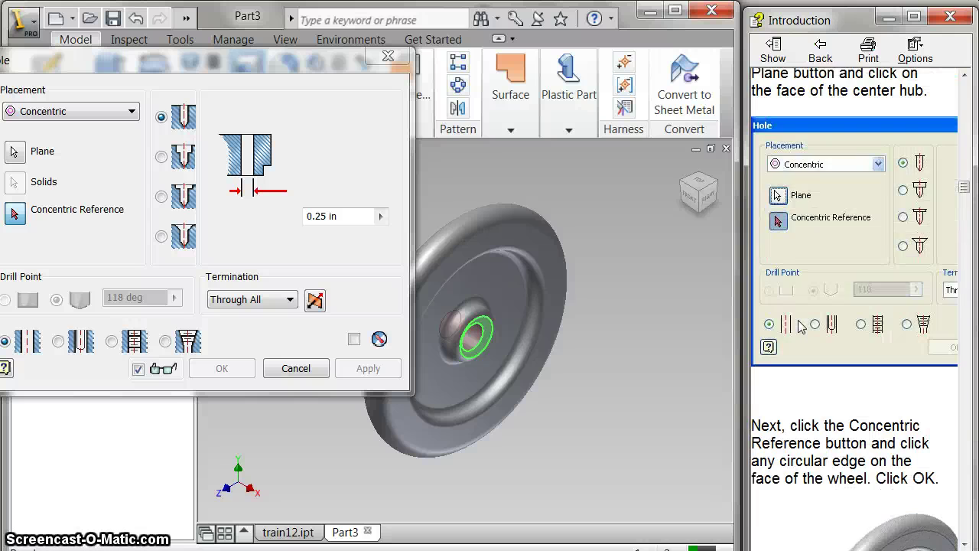
scroll(799, 327, up, 4)
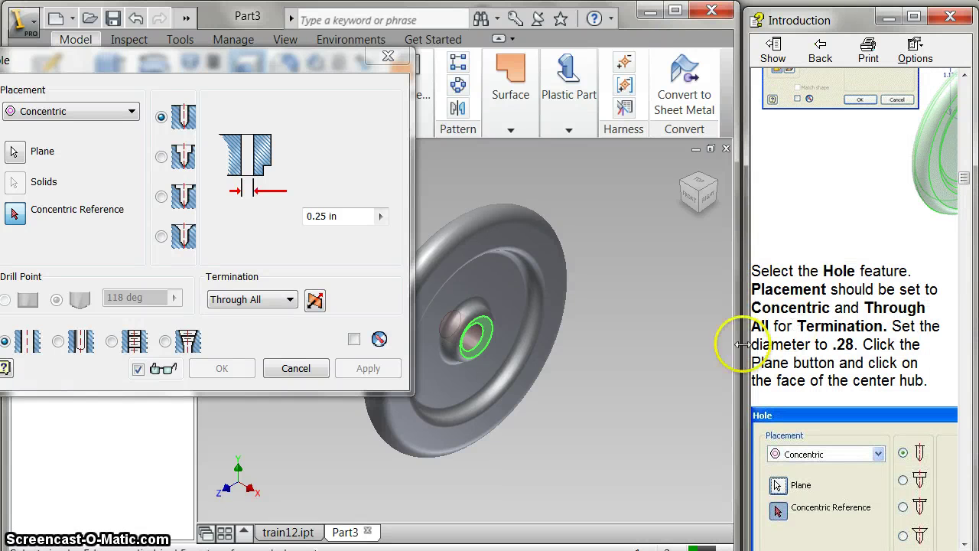
key(alt+Tab)
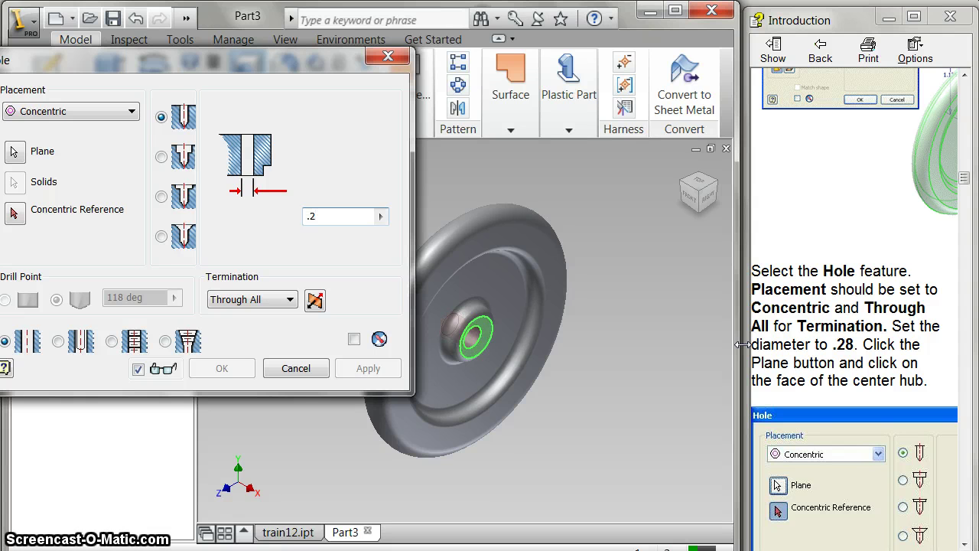
text(.28)
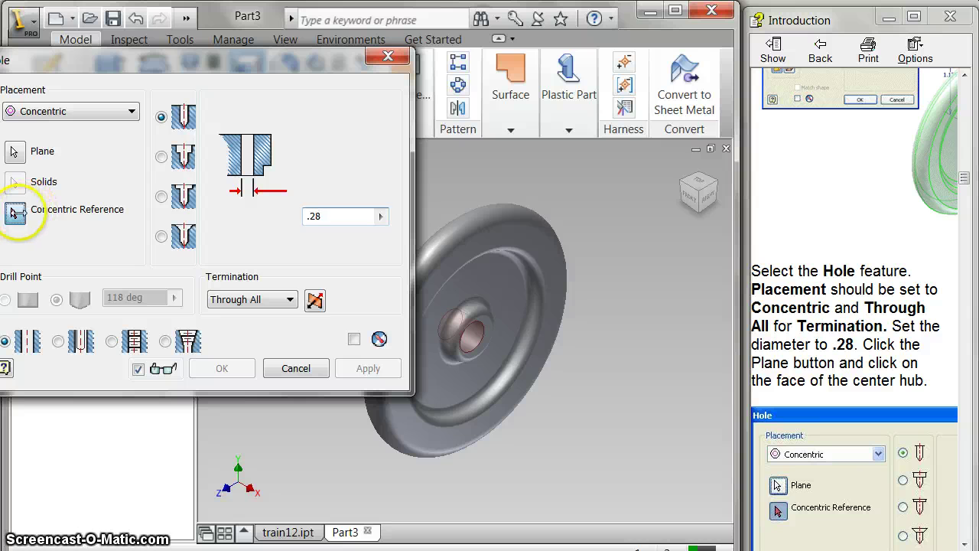
click(483, 226)
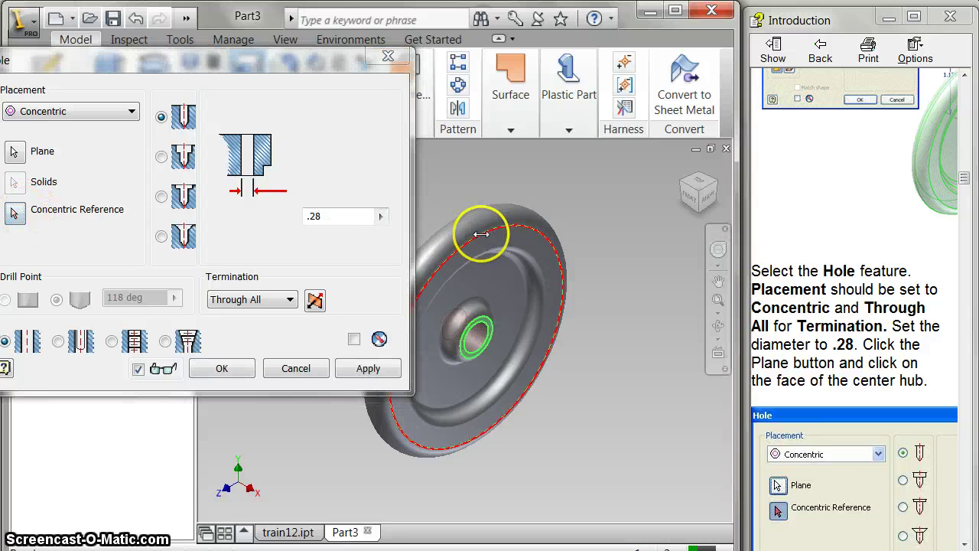
click(224, 367)
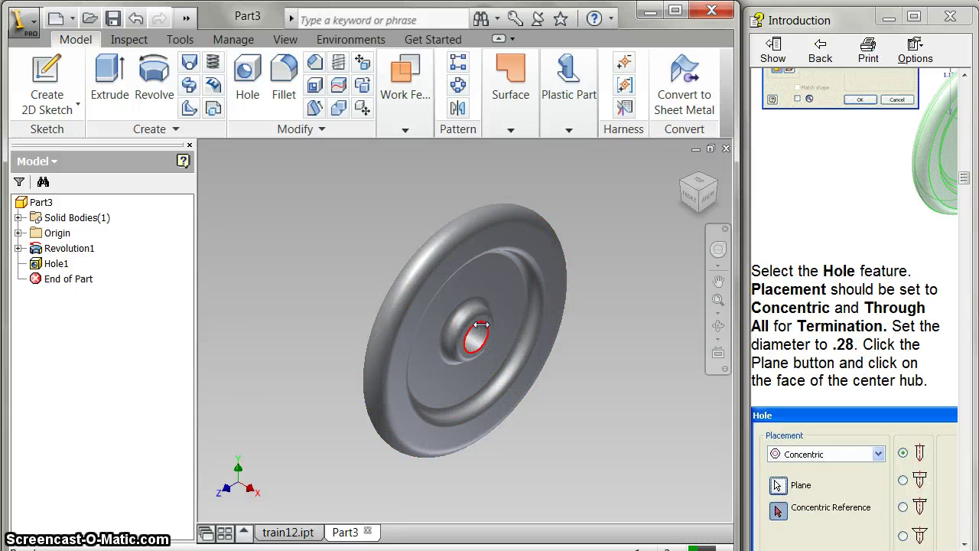
Check the finished hub hole and read the tutorial's instructions on to the sketch on the wheel's inside face.
click(479, 329)
click(467, 341)
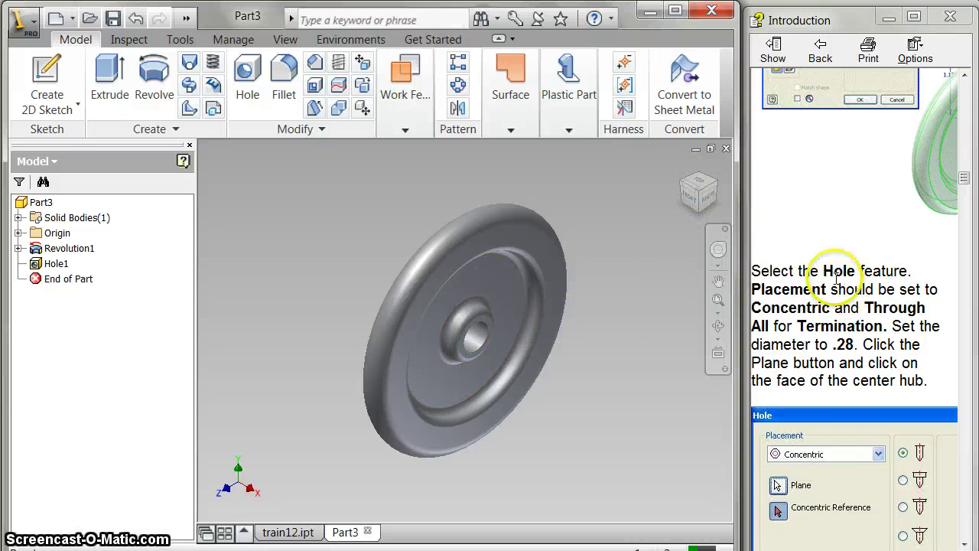
click(825, 250)
scroll(825, 248, down, 10)
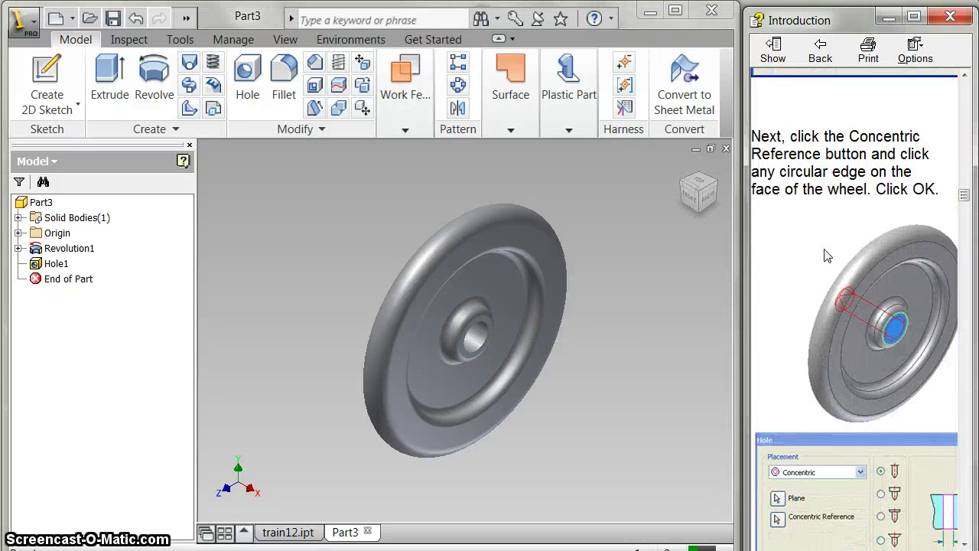
scroll(824, 249, down, 3)
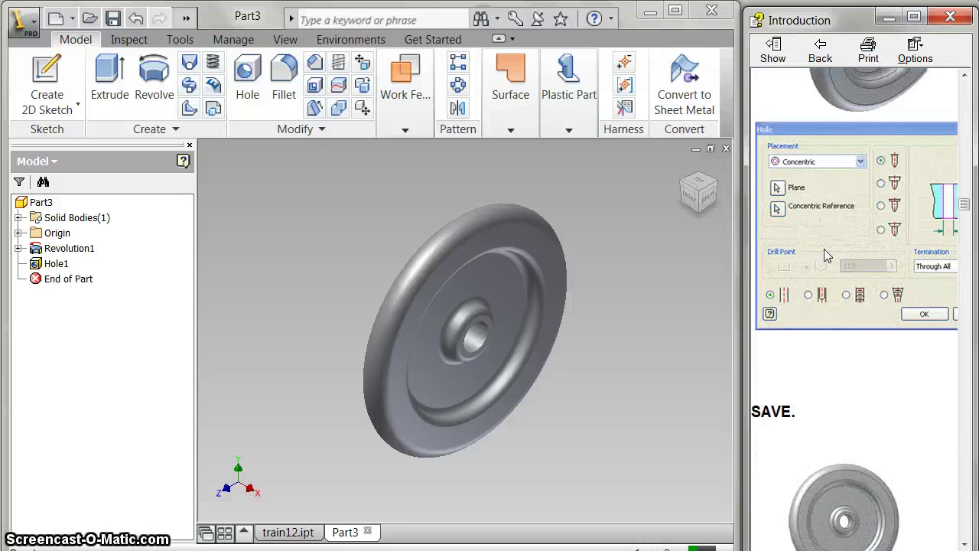
scroll(824, 249, up, 6)
scroll(825, 249, down, 6)
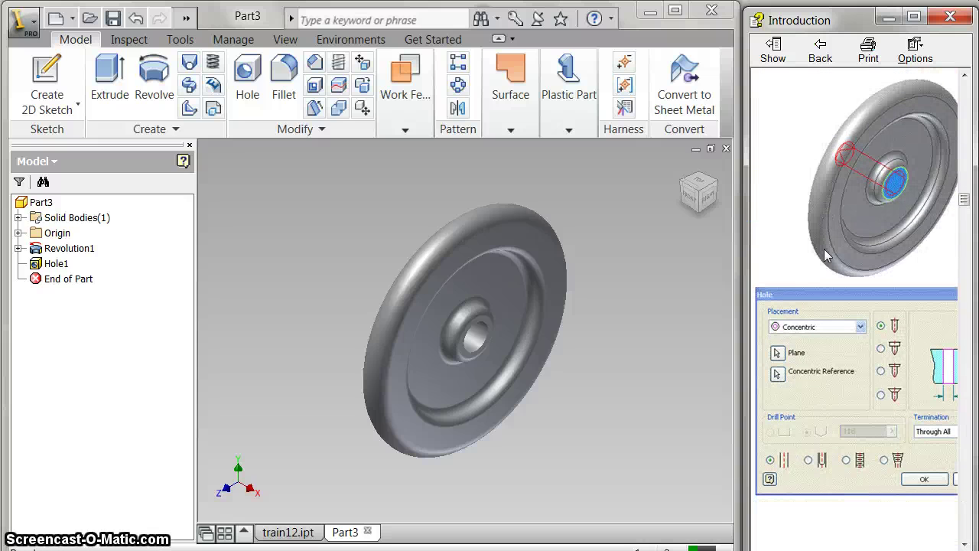
scroll(825, 250, down, 5)
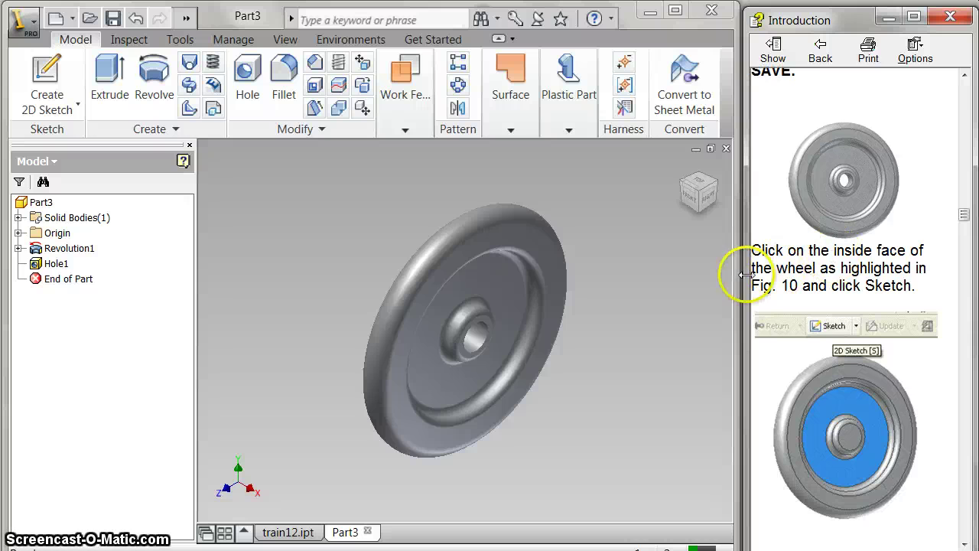
Create a 2D sketch on the wheel's inside face, apply Slice Graphics and view the sketch straight on from the right.
click(47, 84)
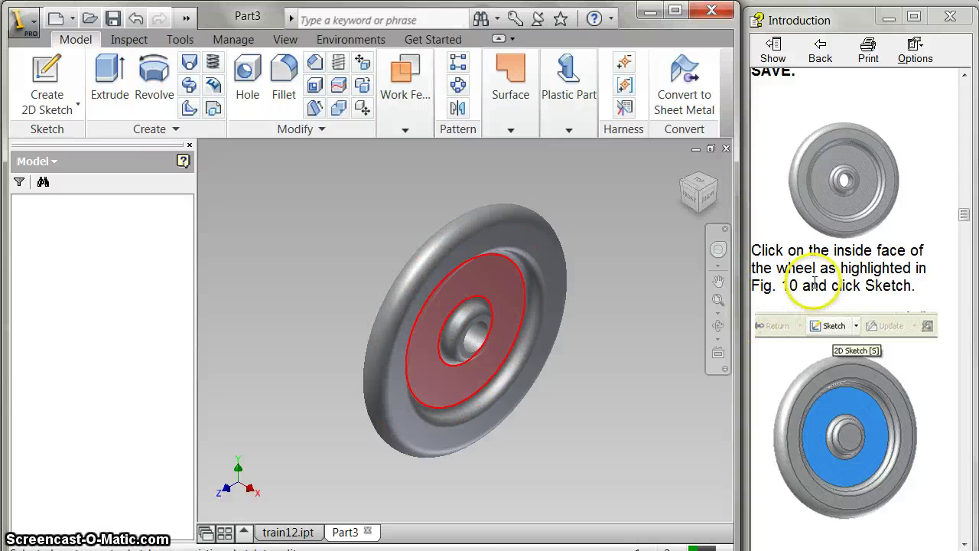
scroll(817, 277, down, 10)
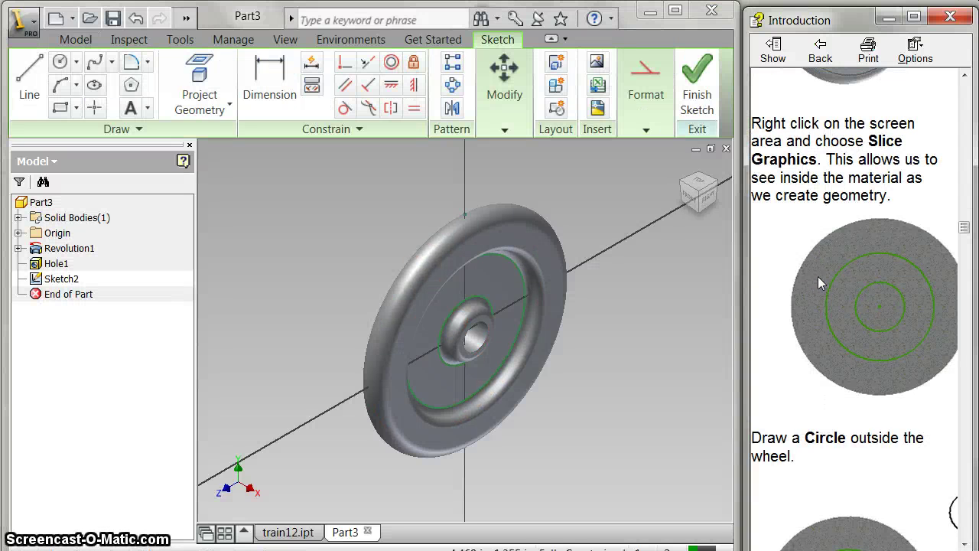
right_click(756, 241)
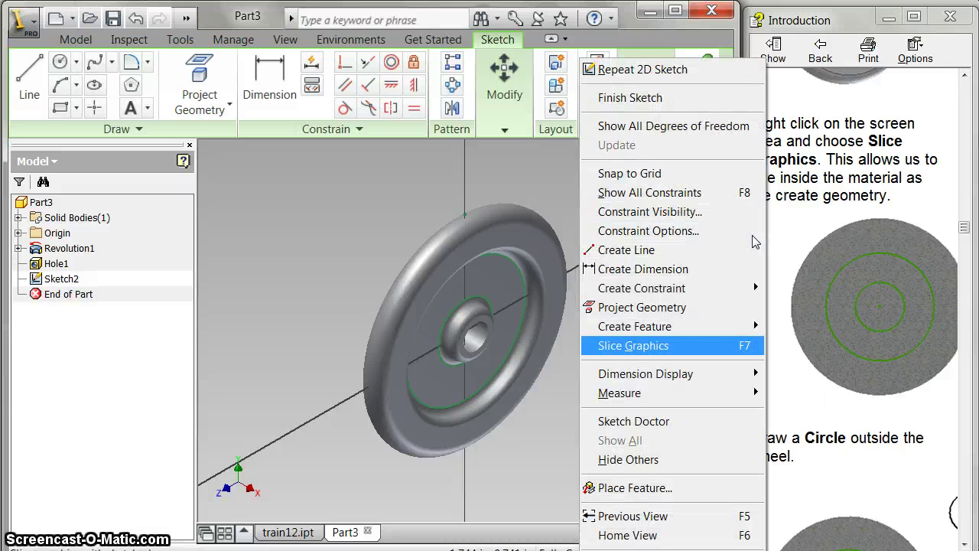
key(Return)
click(710, 199)
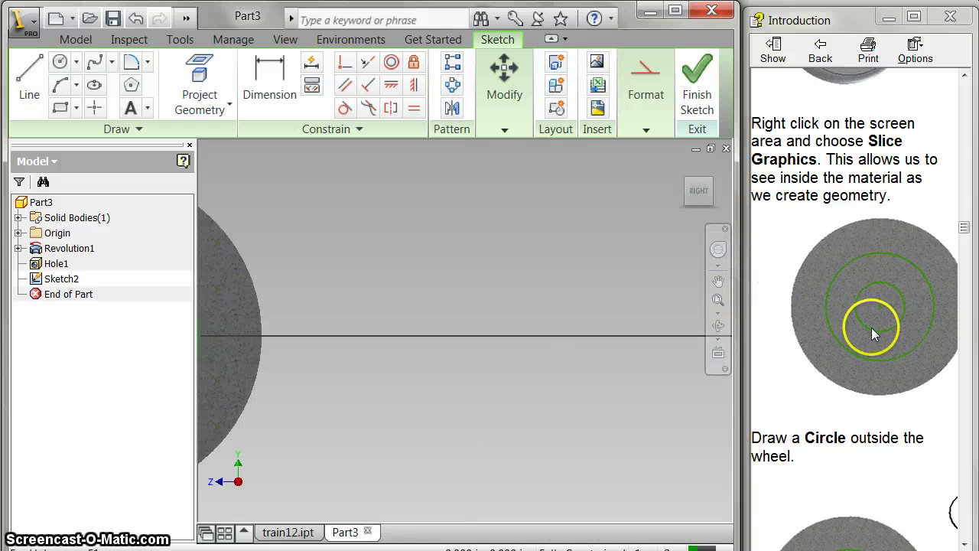
Sketch a small center-point circle outside the wheel, beyond its upper right edge, and read the tutorial's dimensions for it.
scroll(854, 341, down, 3)
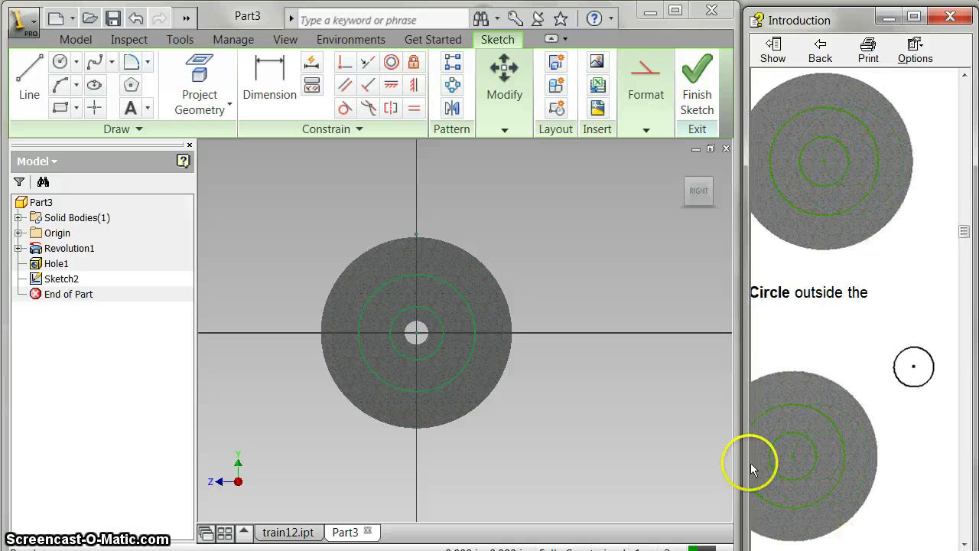
click(60, 62)
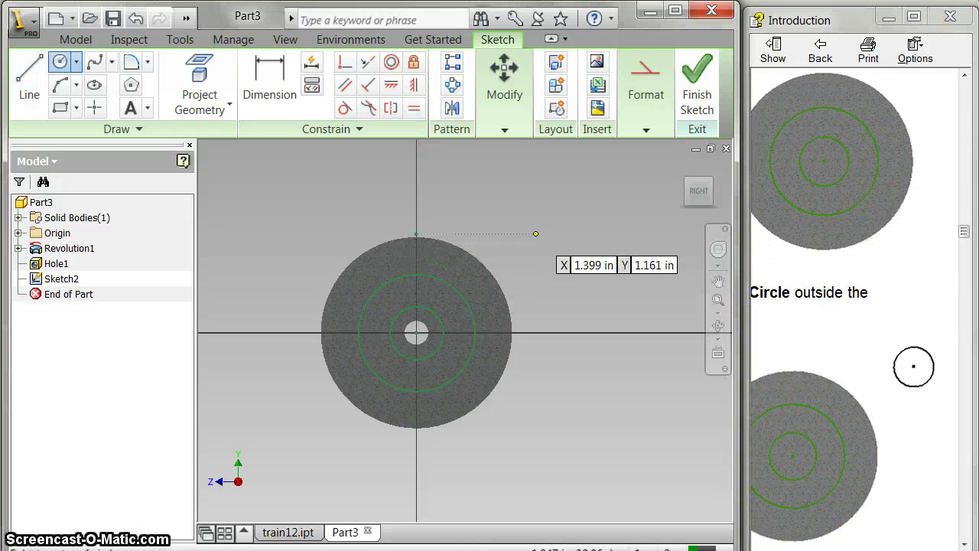
click(533, 256)
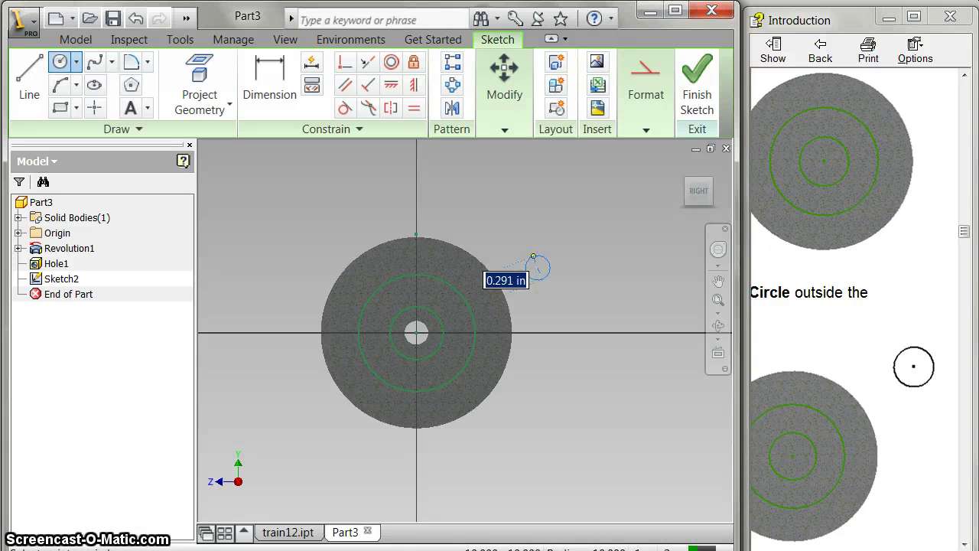
click(529, 250)
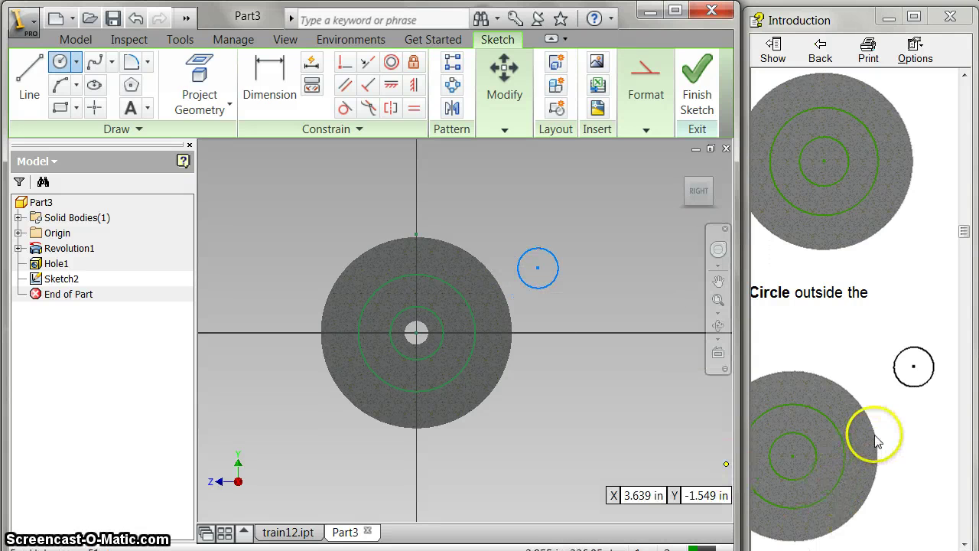
scroll(876, 433, down, 2)
scroll(877, 433, down, 3)
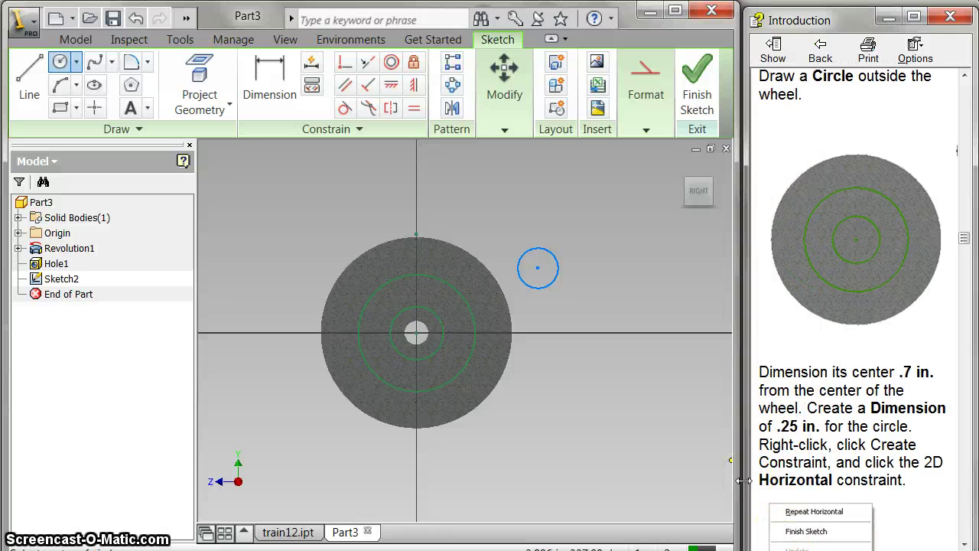
Dimension the small circle's center .7 in horizontally from the center of the wheel.
scroll(850, 421, down, 10)
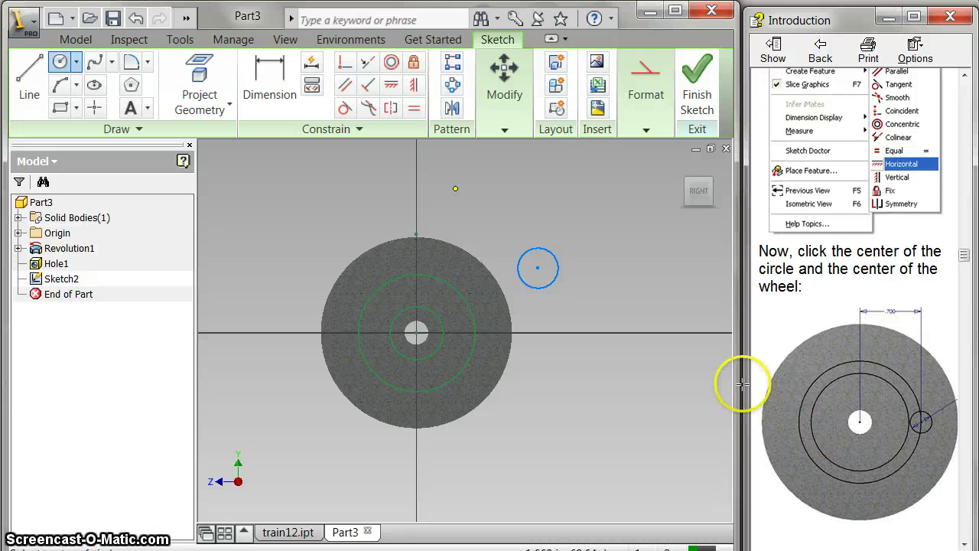
key(d)
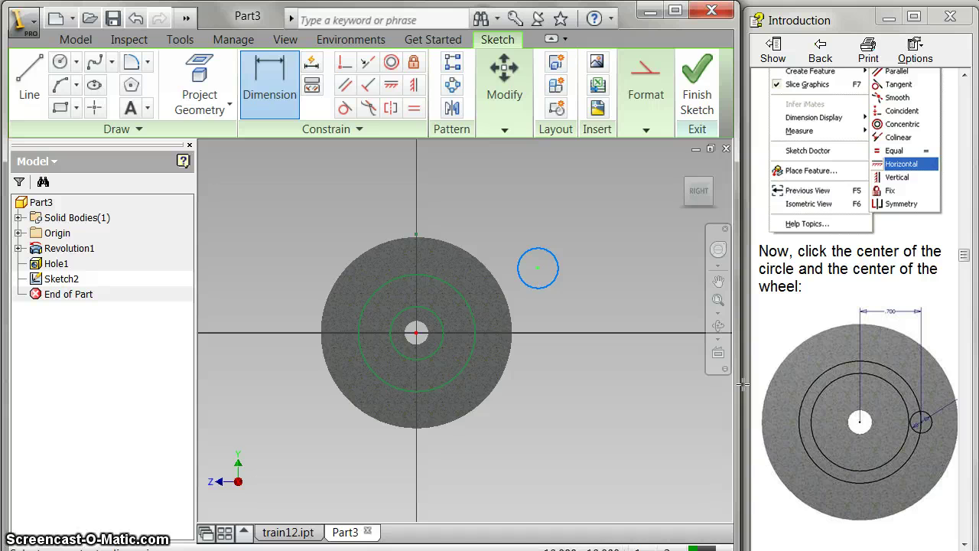
click(440, 208)
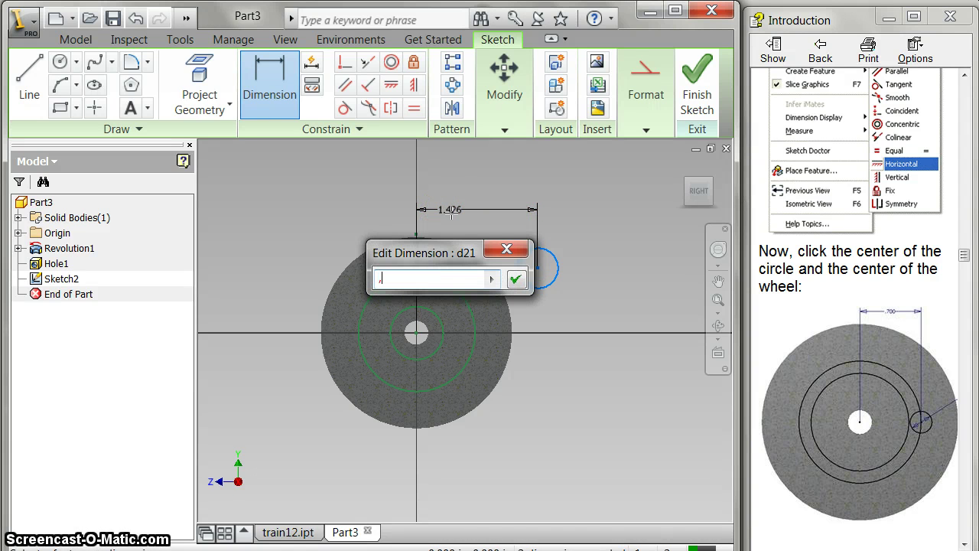
text(.7)
click(449, 218)
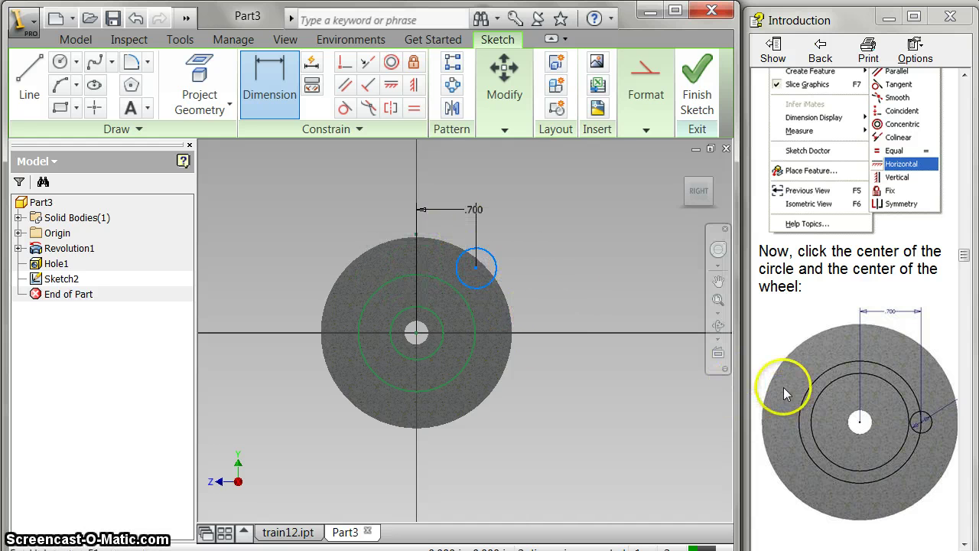
Dimension the small circle's diameter and set it to .25 in.
key(Home)
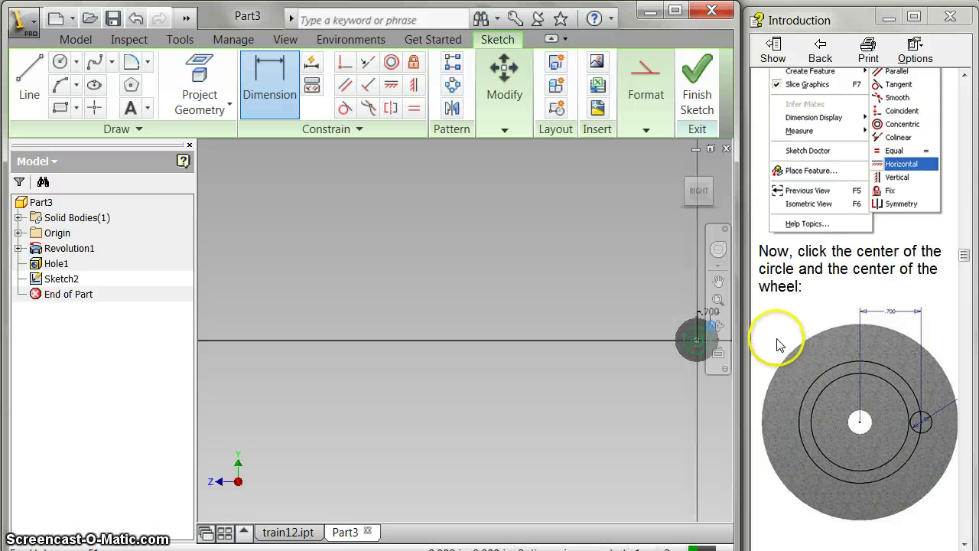
scroll(820, 303, up, 5)
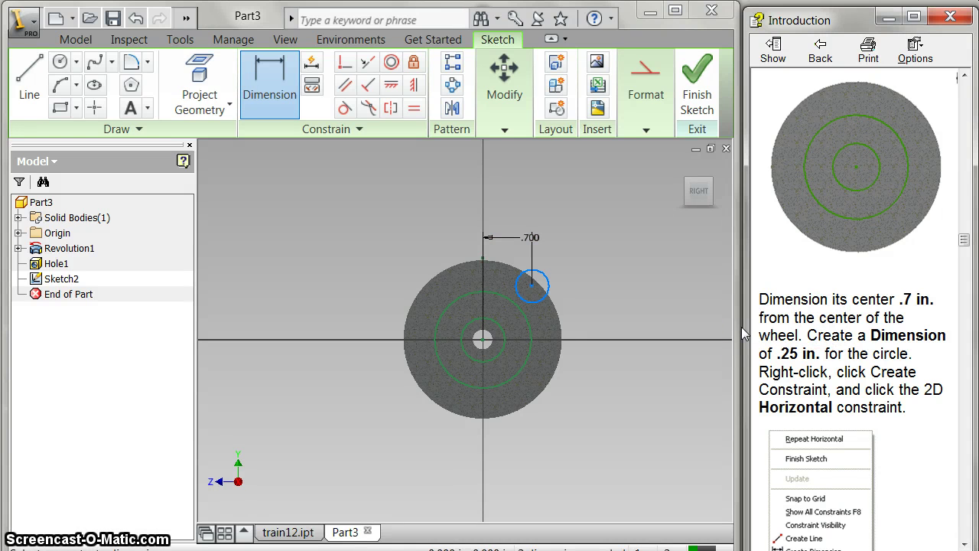
click(544, 276)
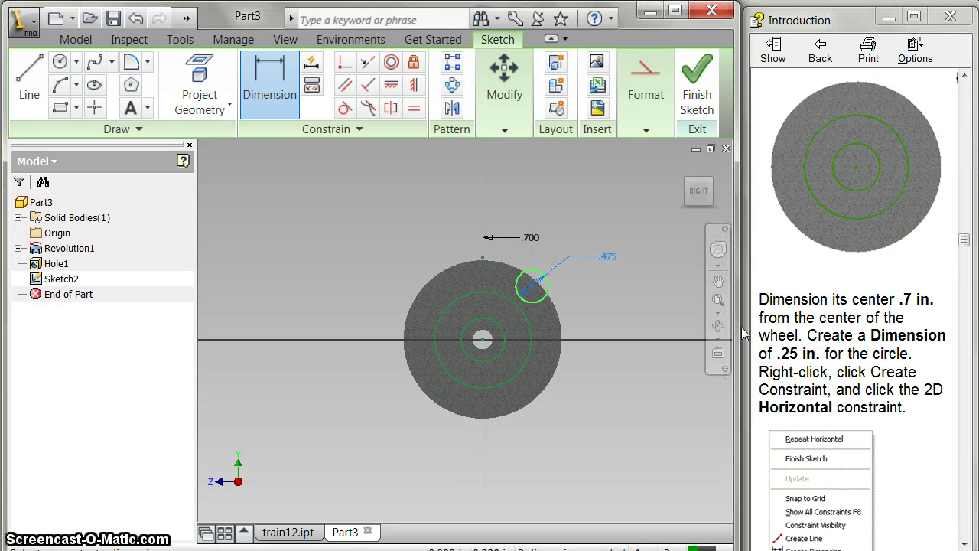
click(605, 254)
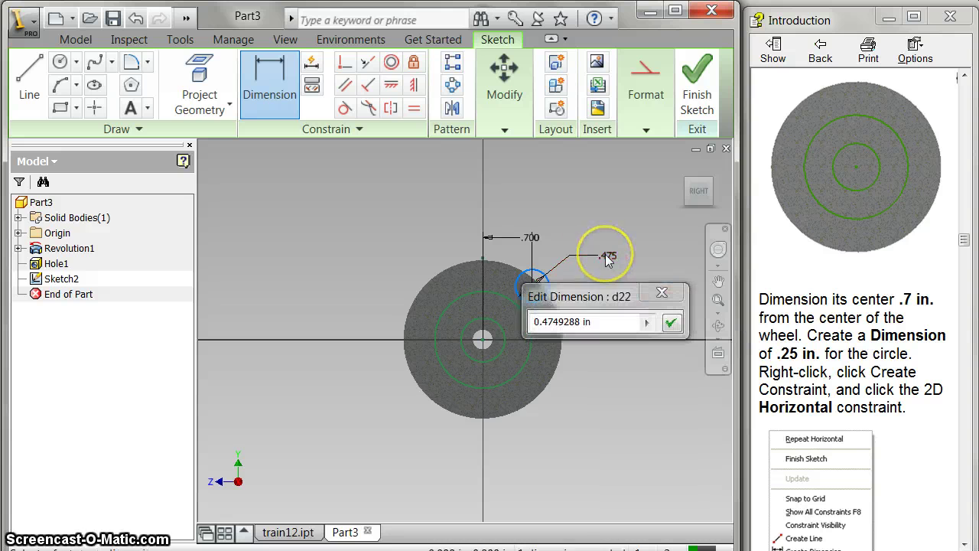
click(612, 322)
key(BackSpace)
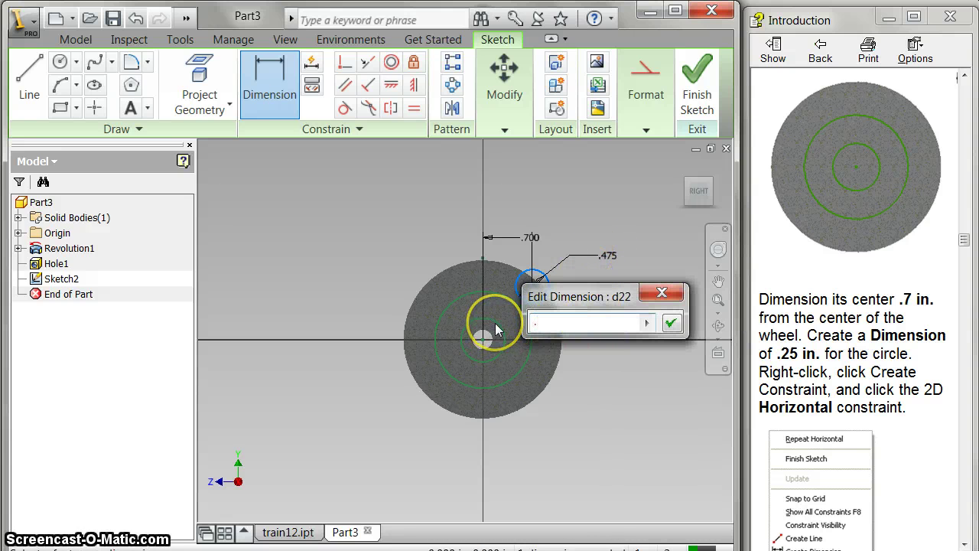
text(.25)
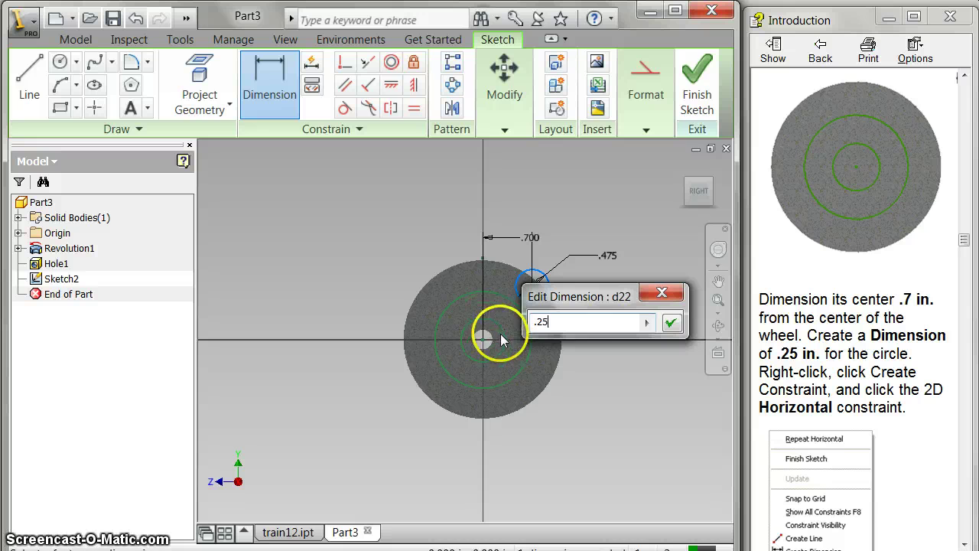
click(670, 322)
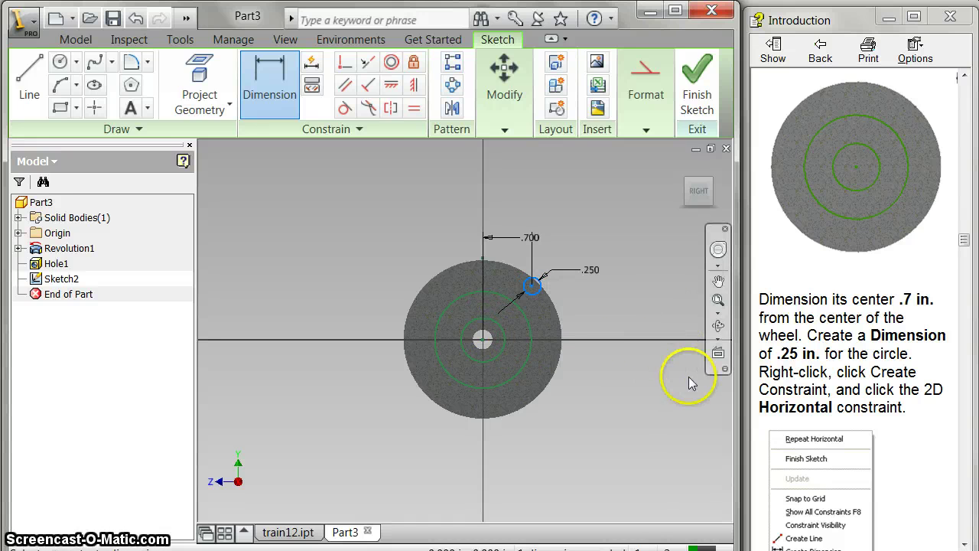
Apply a Horizontal constraint between the wheel's center and the small circle's center.
click(391, 88)
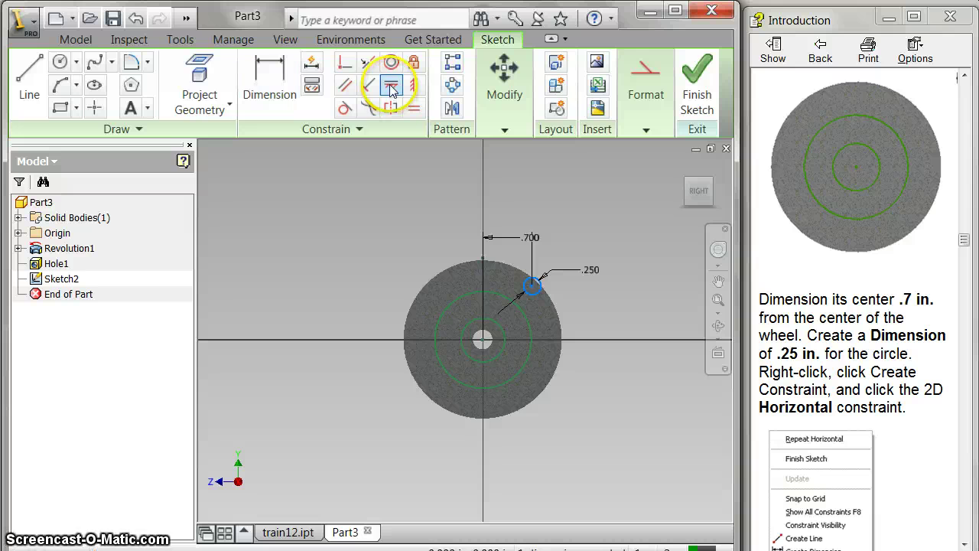
drag(475, 338, 482, 342)
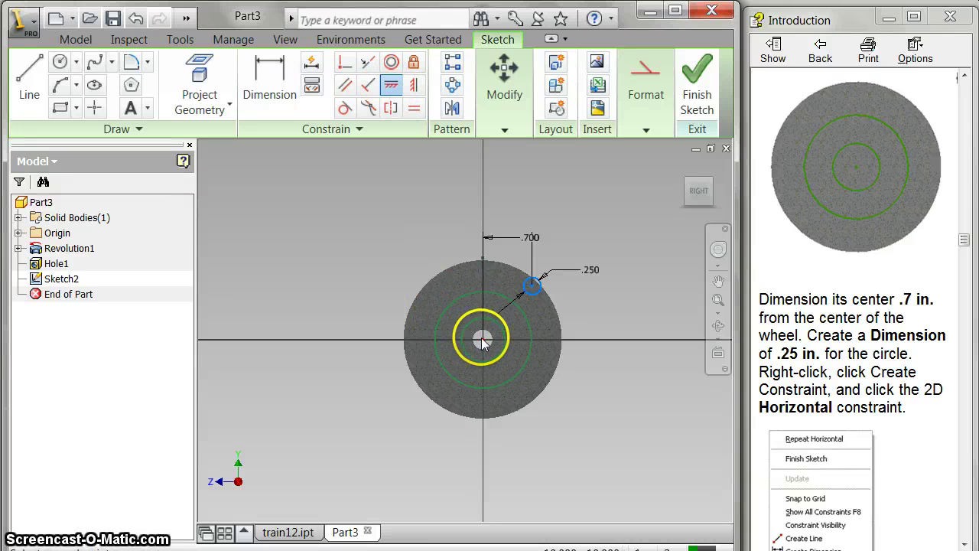
click(531, 285)
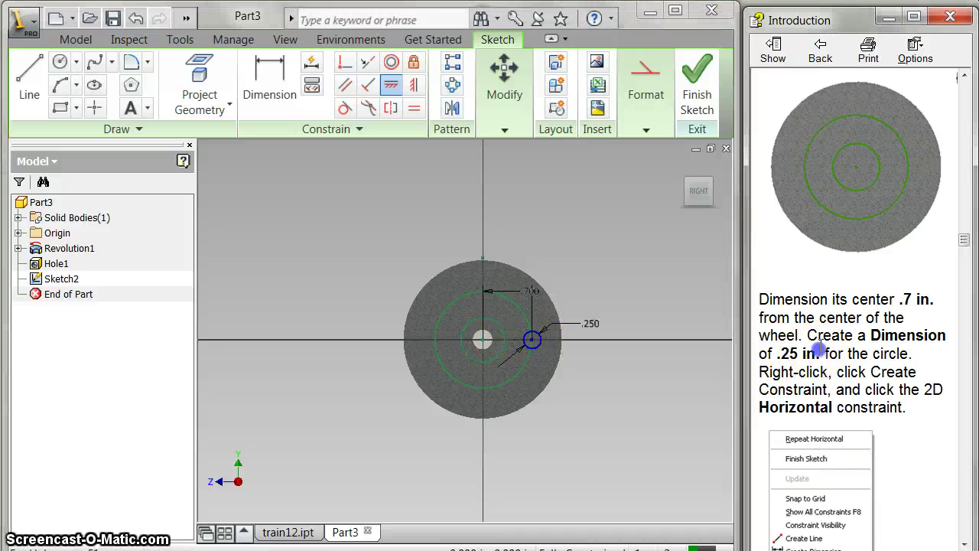
Finish the sketch and extrude the small circle a distance of .25 in to form a post on the wheel.
scroll(817, 346, down, 10)
scroll(824, 346, down, 2)
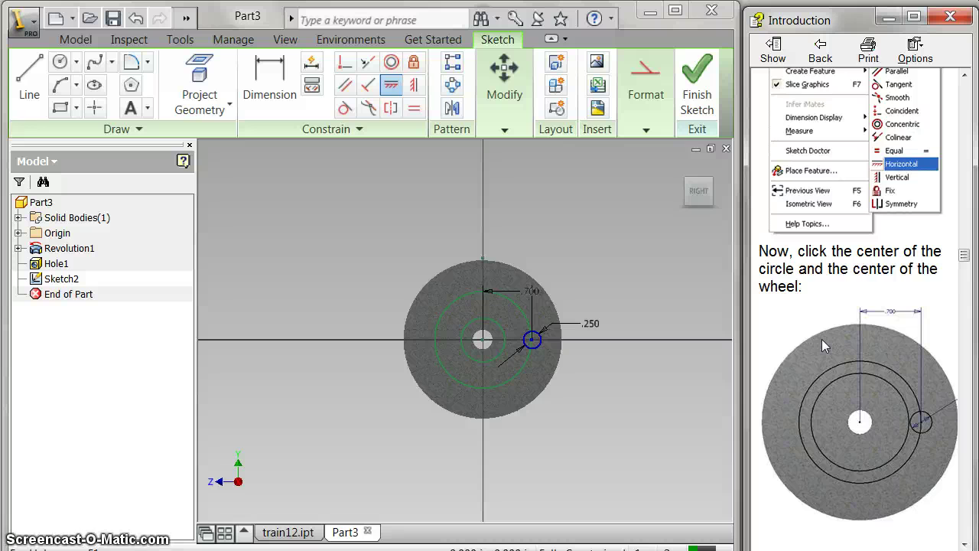
scroll(822, 339, down, 10)
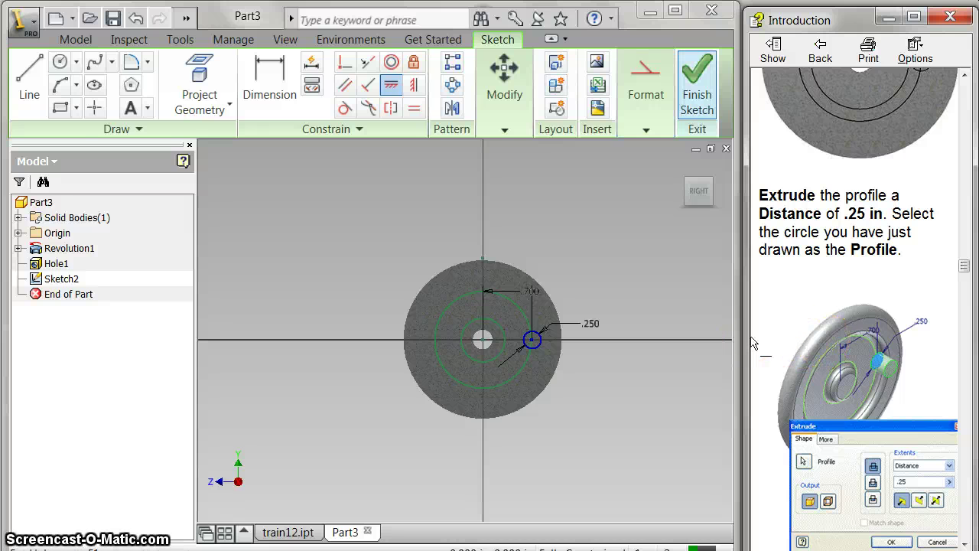
click(697, 84)
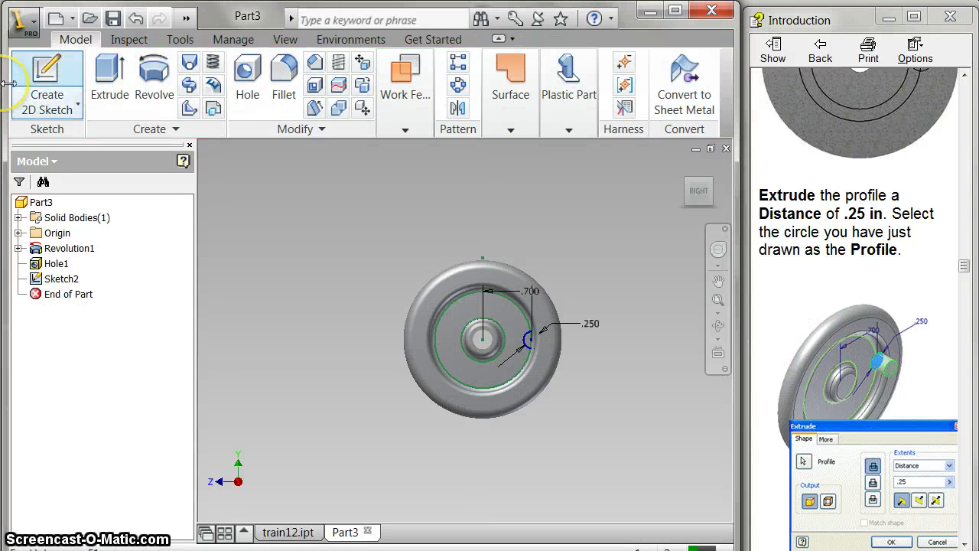
click(110, 73)
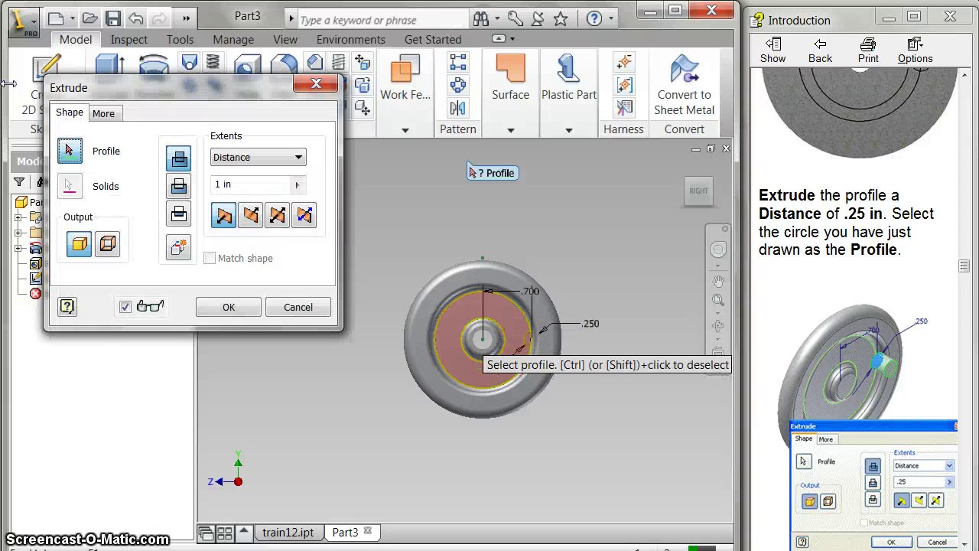
click(479, 351)
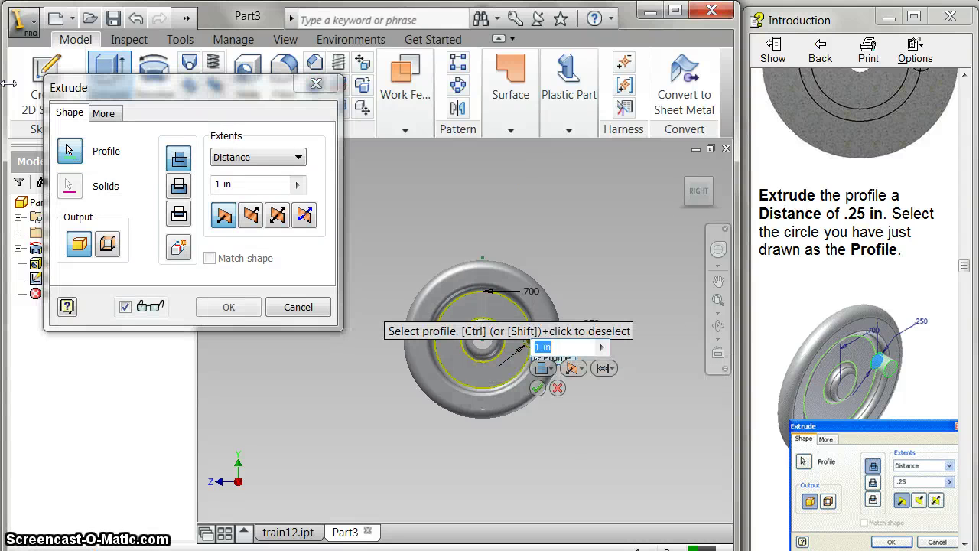
click(297, 184)
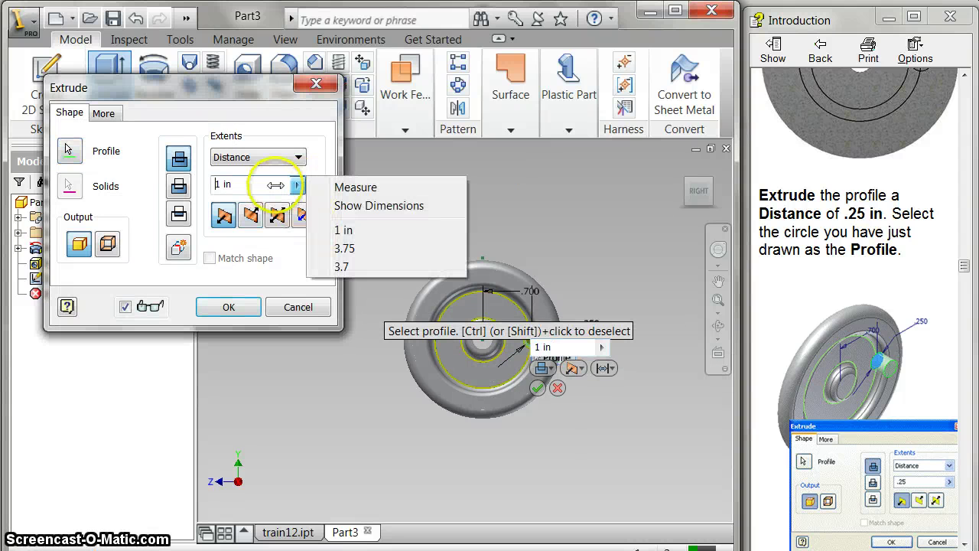
click(252, 184)
text(.)
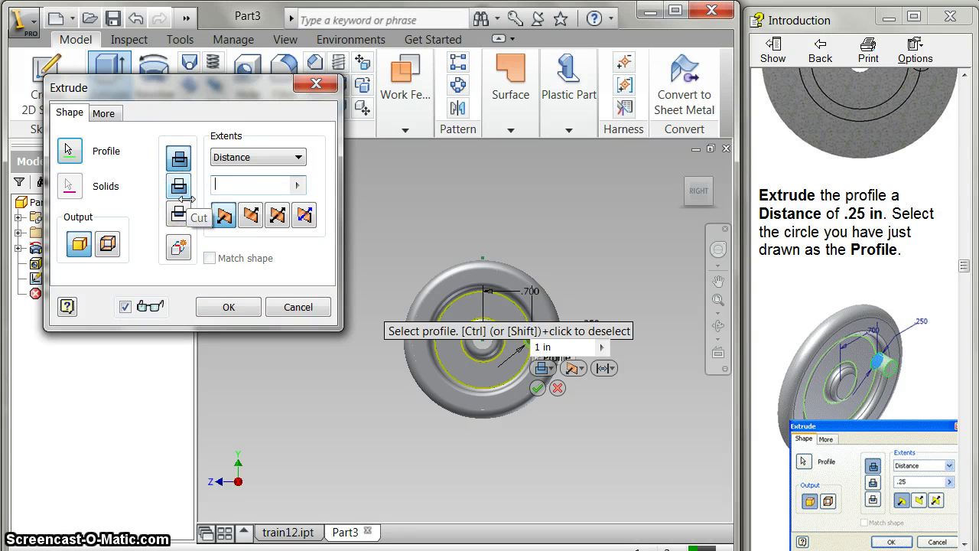
text(2)
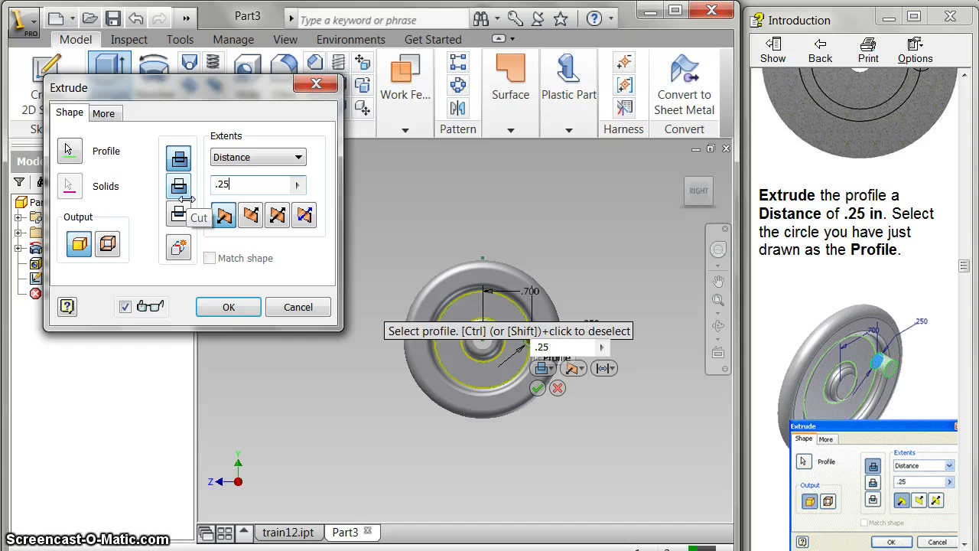
text(5)
key(Return)
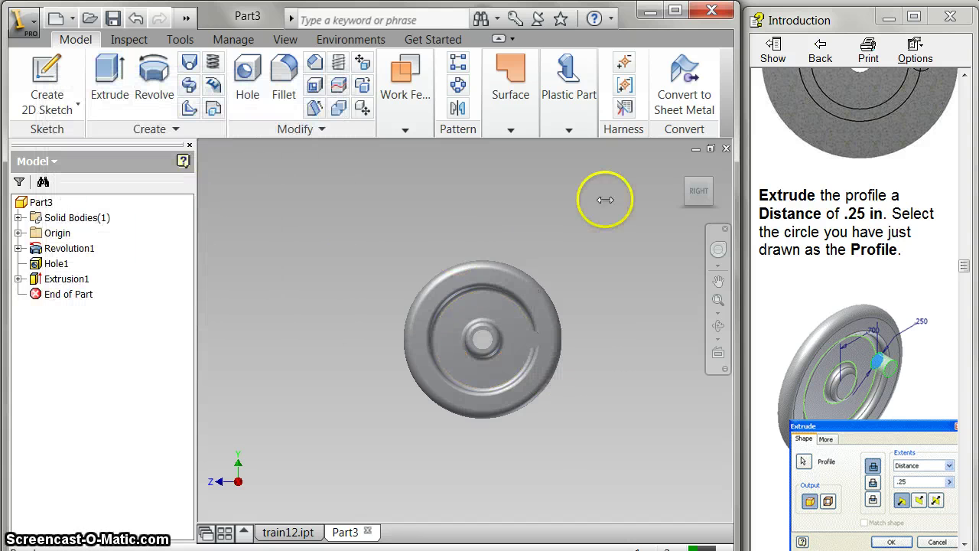
Turn the wheel to an isometric view and create a 2D sketch on the end face of the extruded post.
click(681, 165)
click(856, 376)
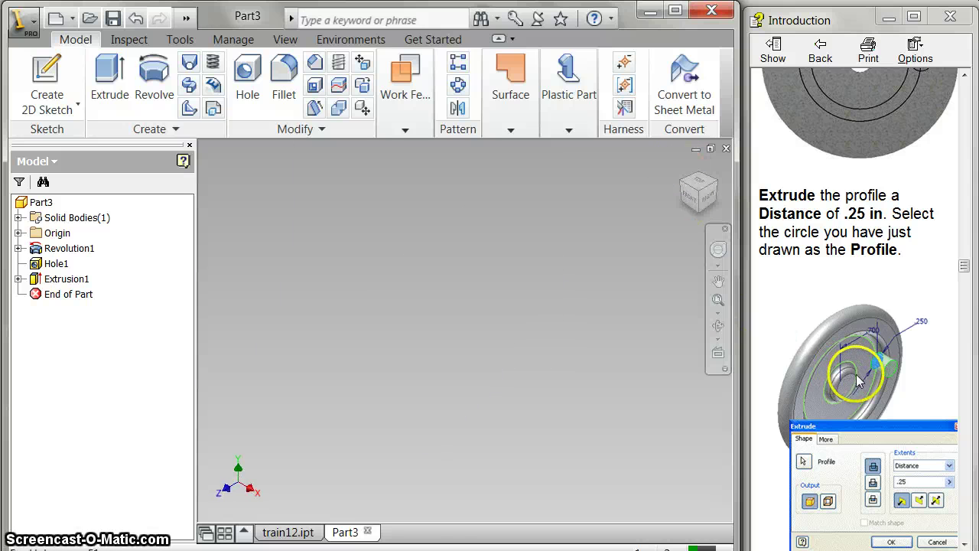
scroll(855, 362, down, 10)
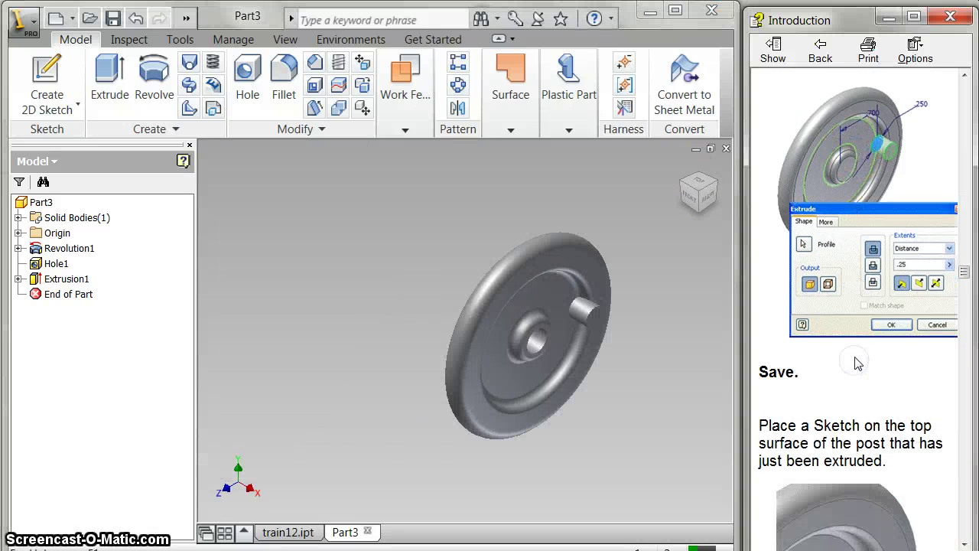
click(833, 335)
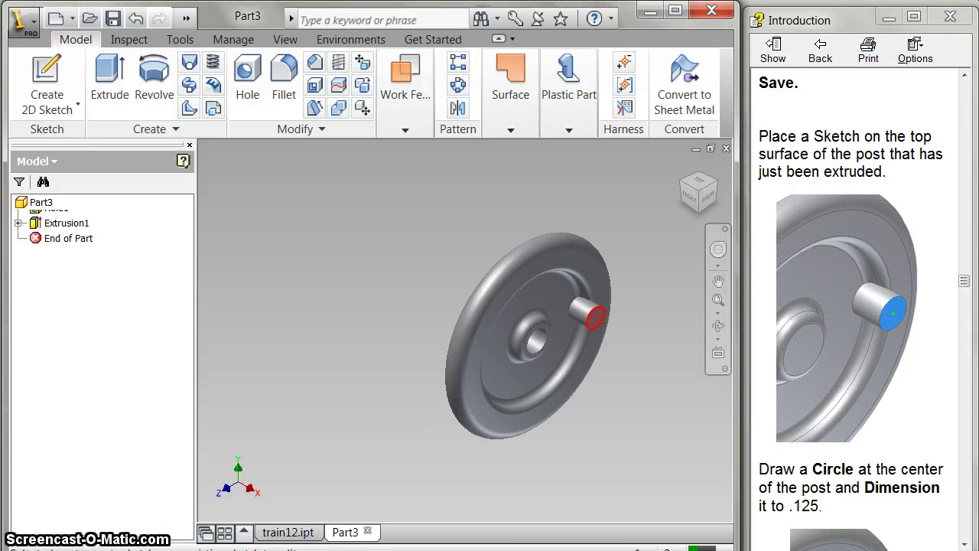
click(812, 338)
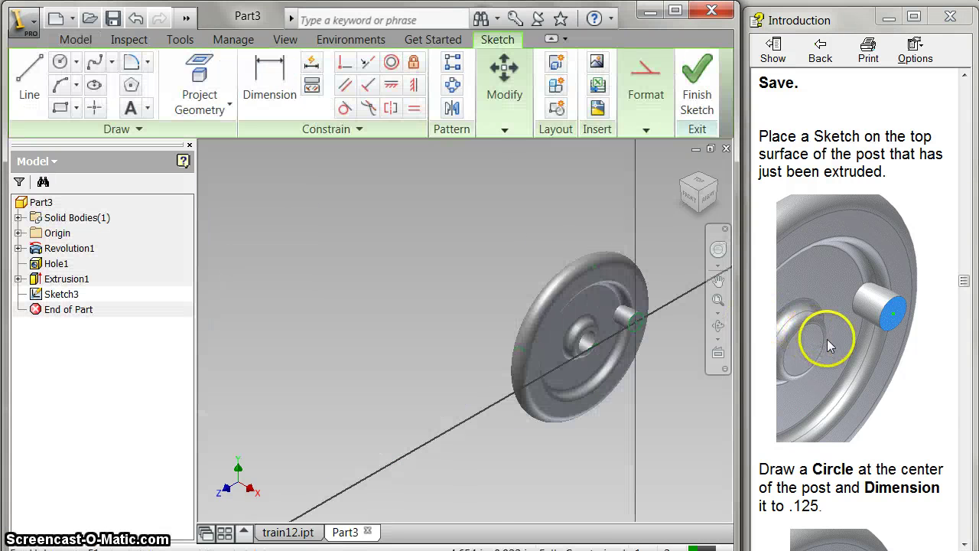
Sketch a center-point circle about 0.13 in in diameter at the center of the post's end face.
scroll(829, 345, down, 5)
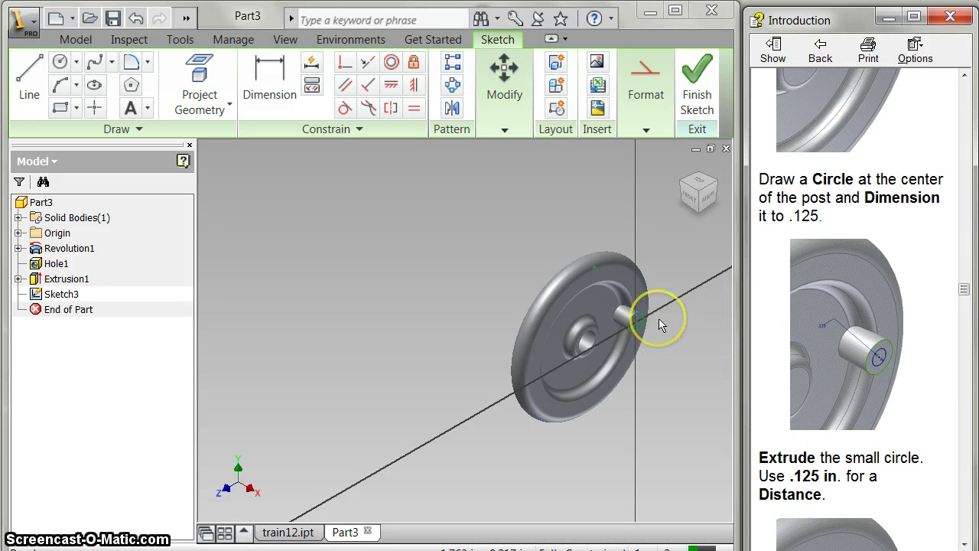
scroll(662, 325, up, 5)
scroll(662, 325, up, 3)
key(l)
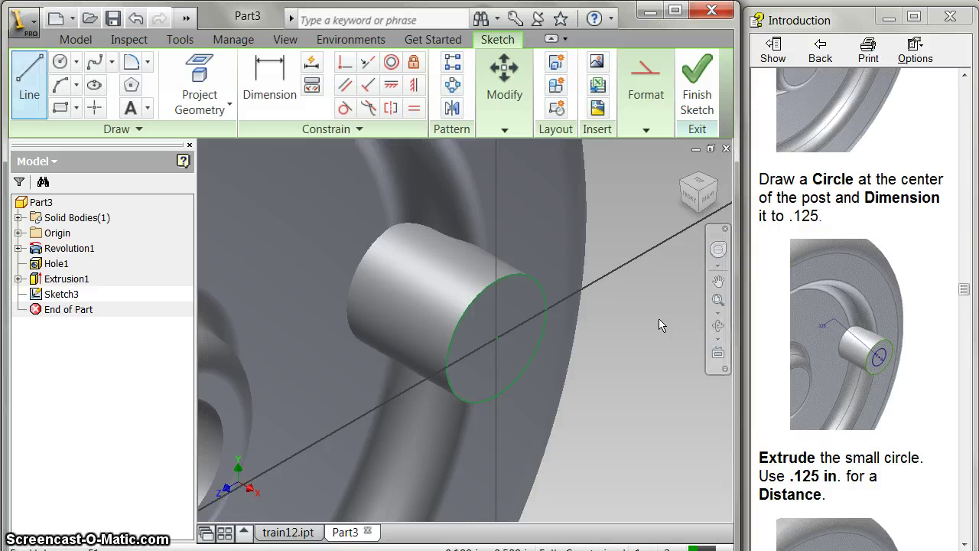
key(c)
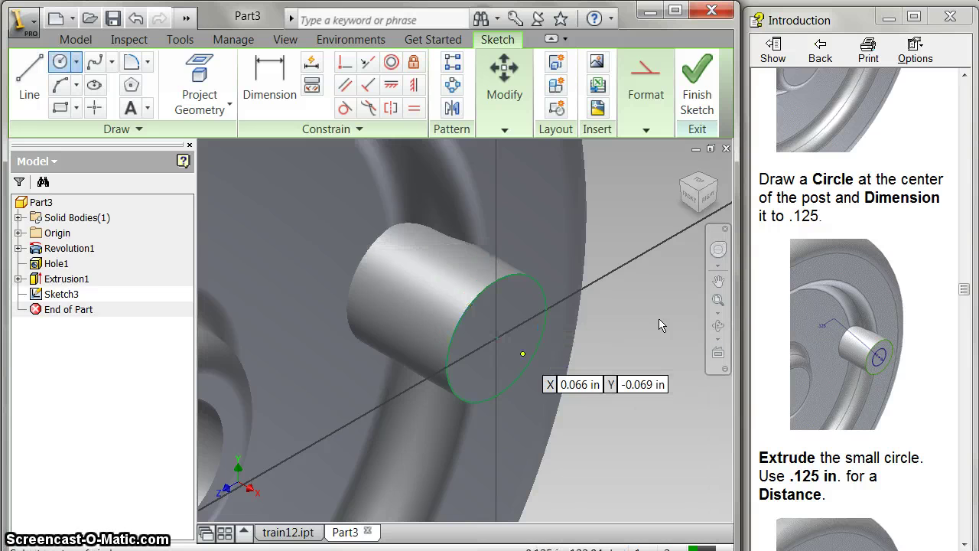
click(499, 339)
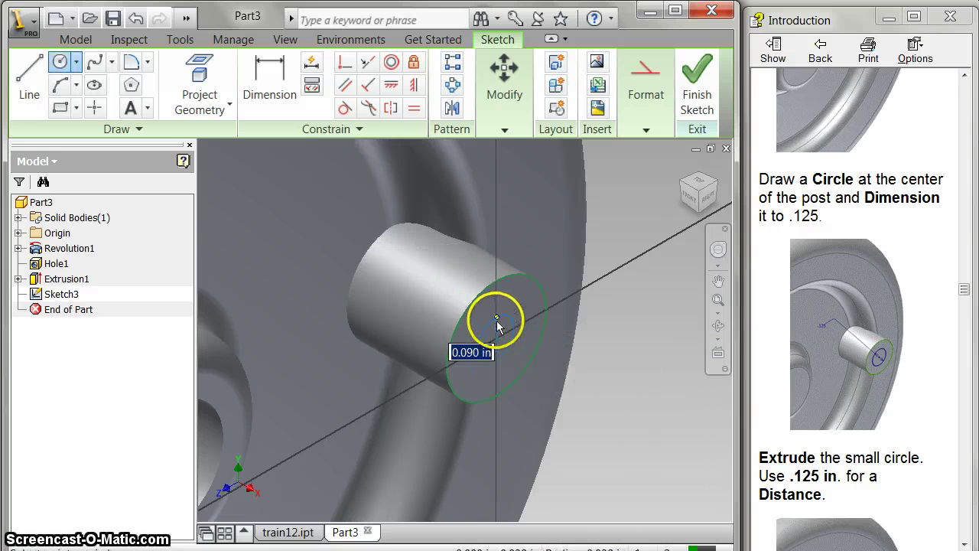
click(496, 310)
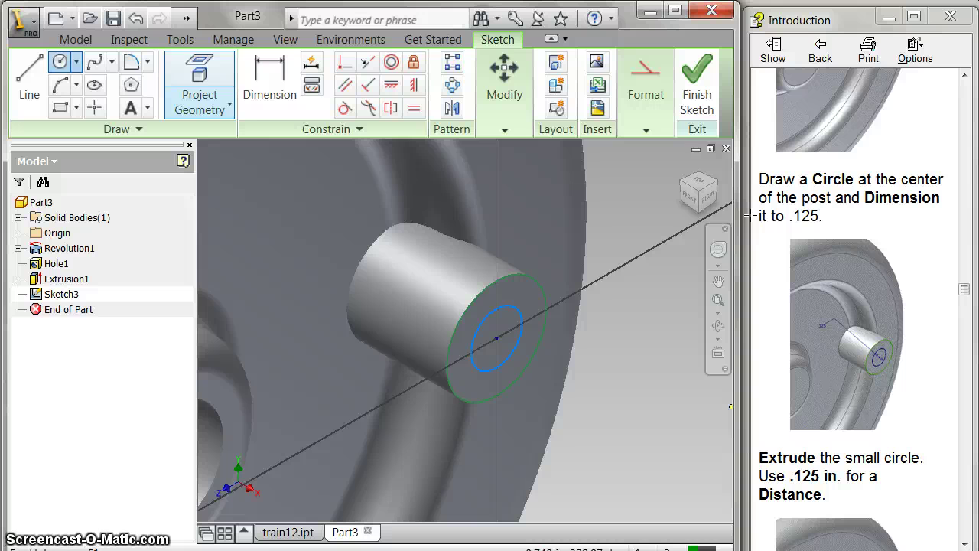
Dimension the diameter of the circle on the post's end face and set it to .125 in.
click(270, 84)
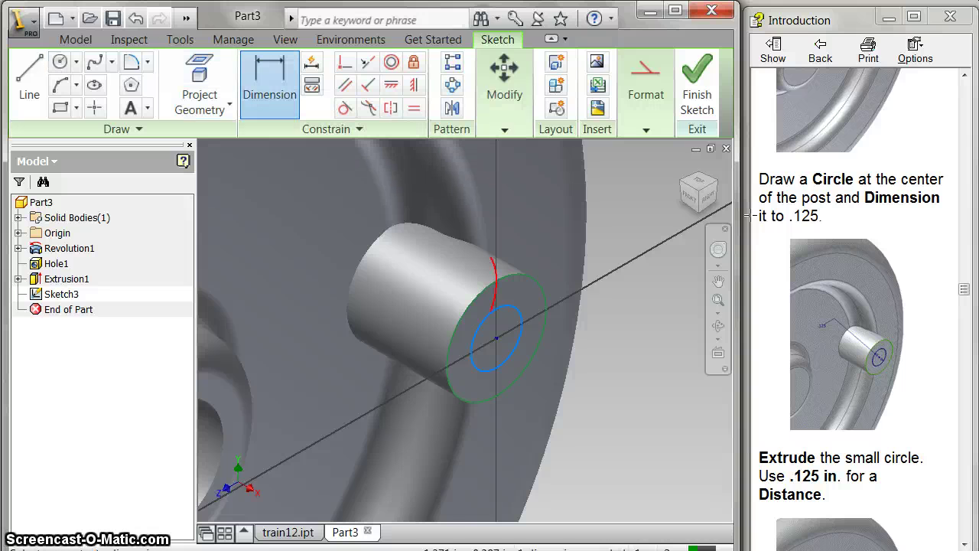
click(564, 236)
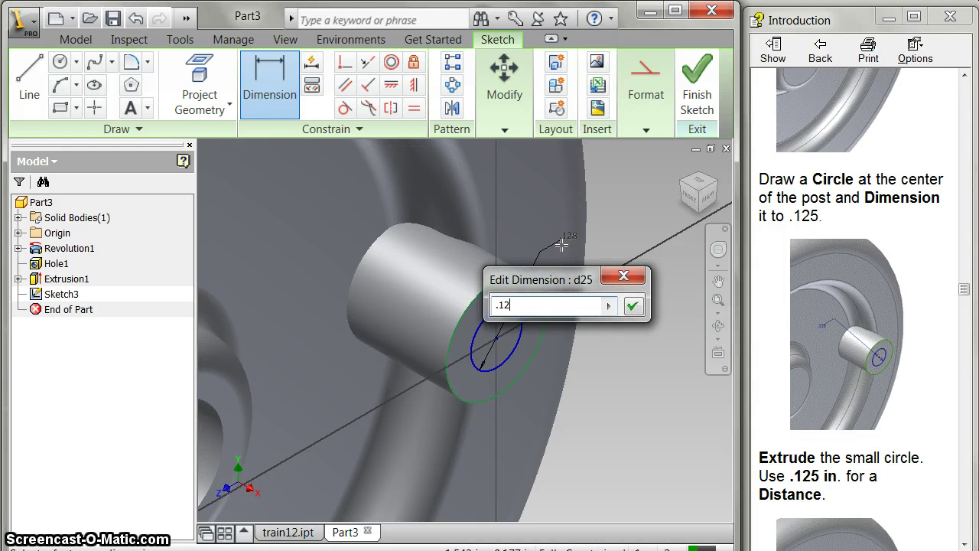
click(631, 305)
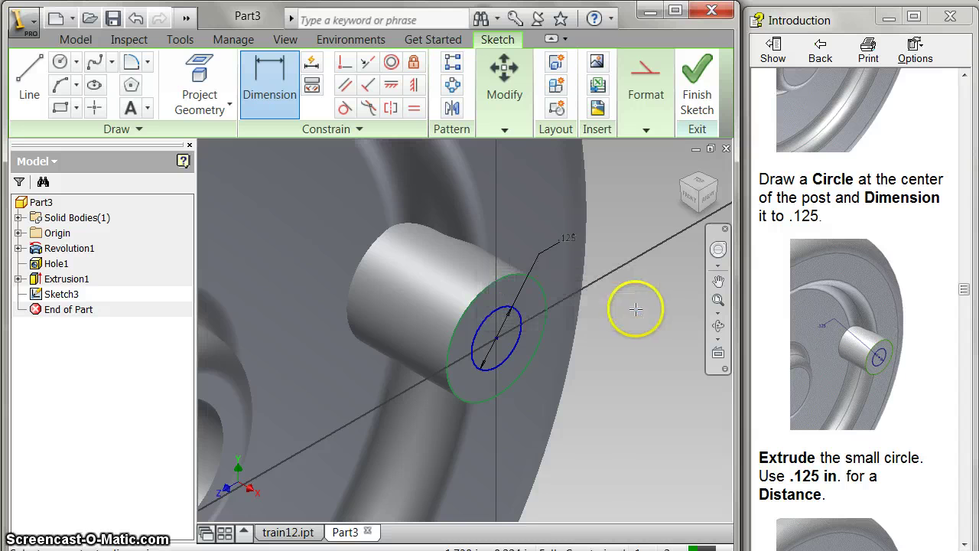
Extrude the small circle on the post's end face a distance of .125 in to form a stepped pin.
scroll(809, 397, down, 3)
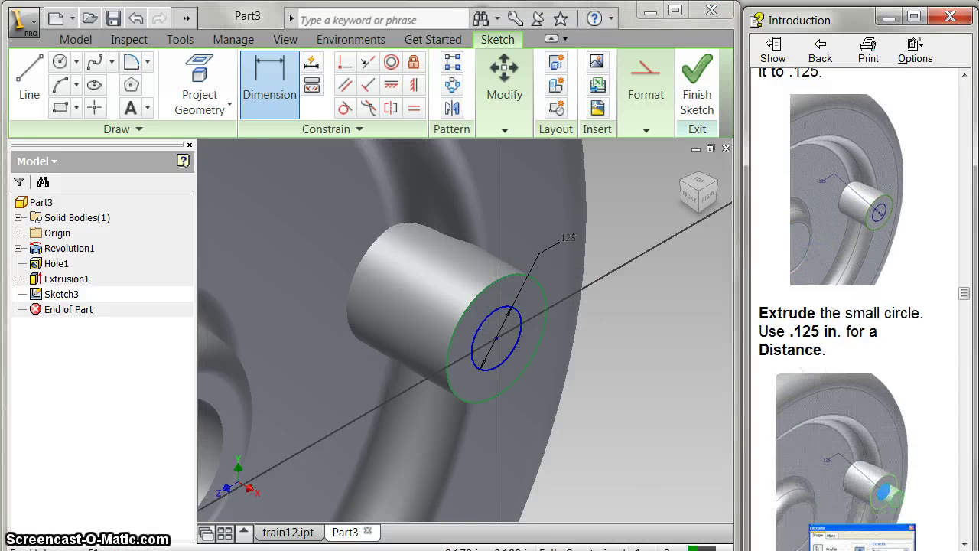
key(e)
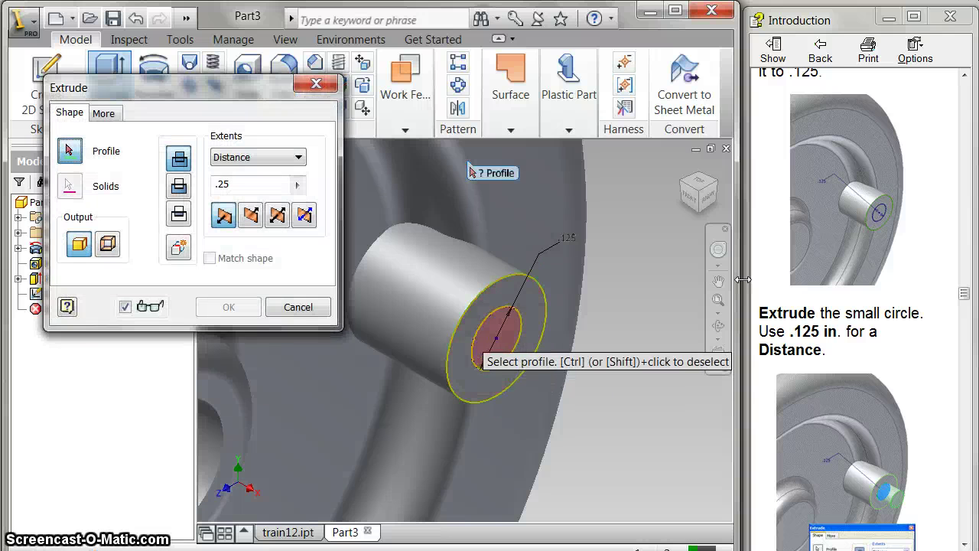
click(493, 340)
double_click(252, 184)
key(BackSpace)
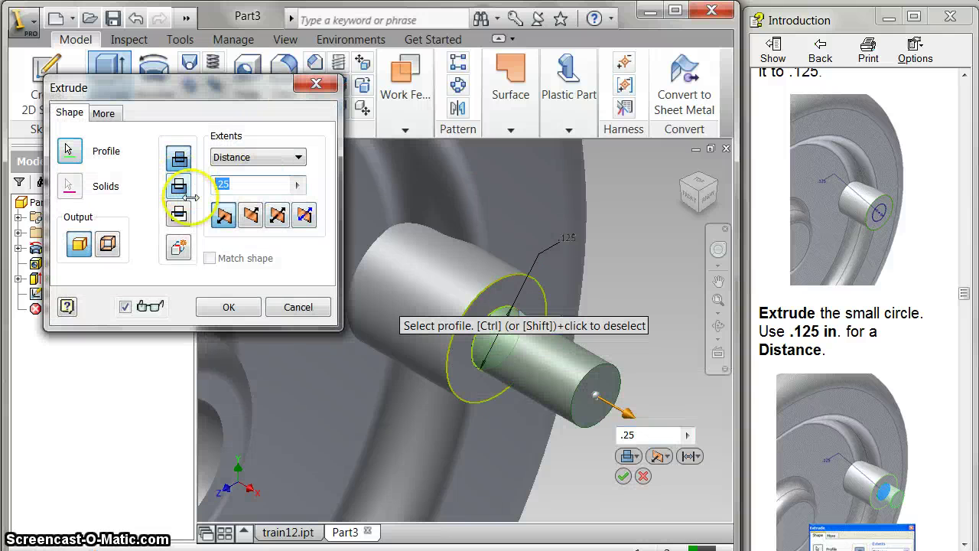
text(.125)
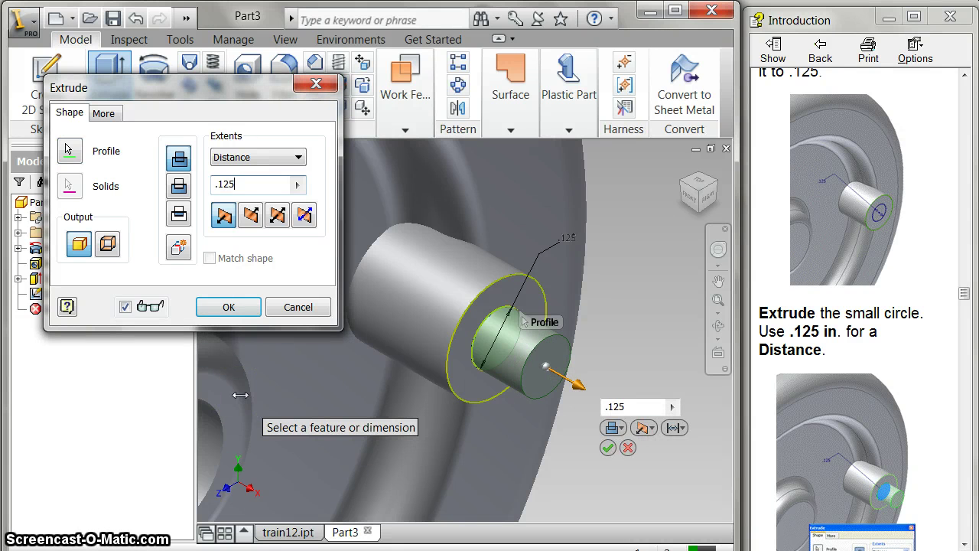
key(Return)
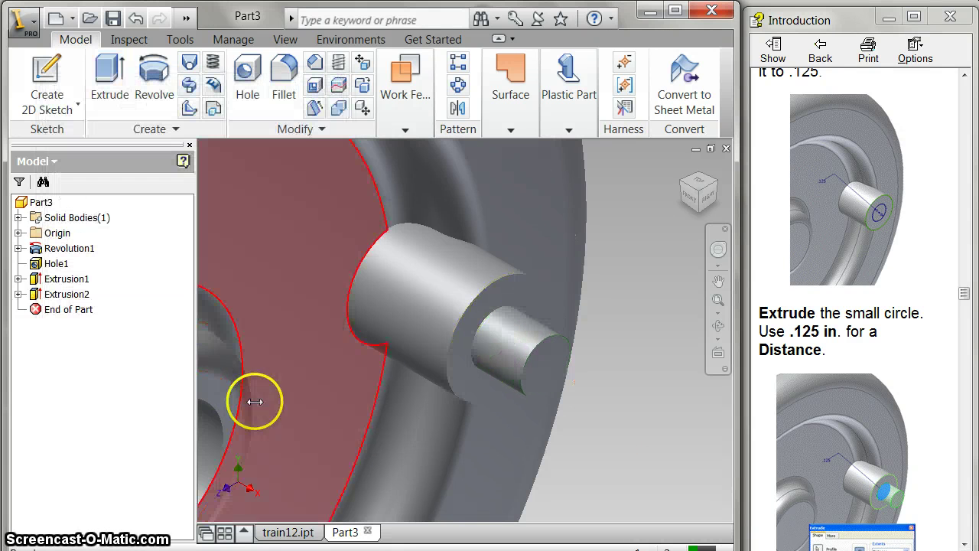
Create a 2D sketch on the end face of the small pin and finish it without drawing anything.
scroll(880, 420, down, 8)
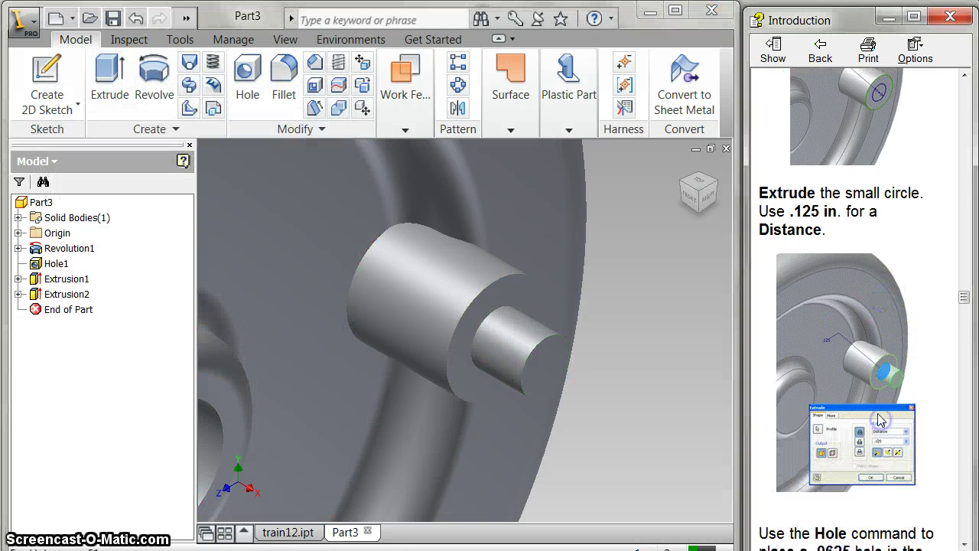
scroll(877, 412, up, 2)
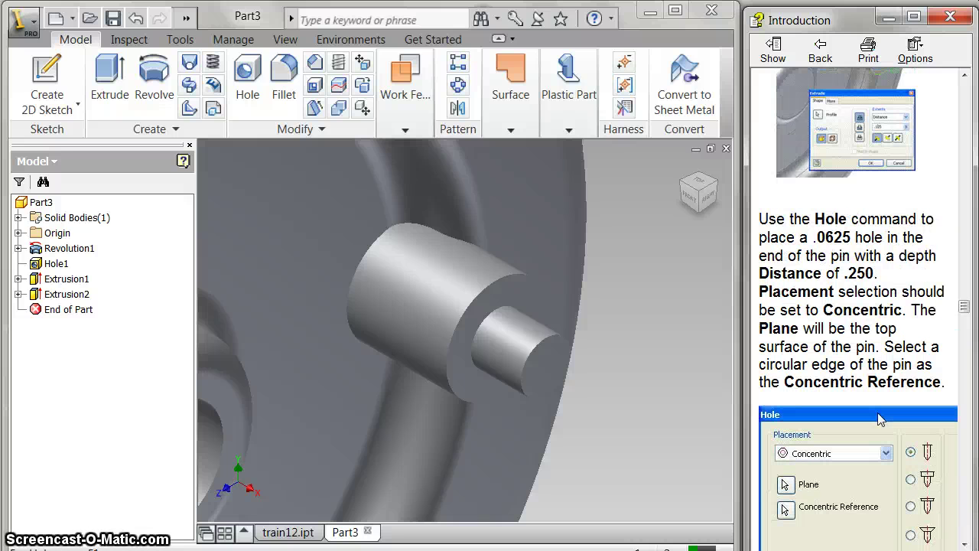
key(s)
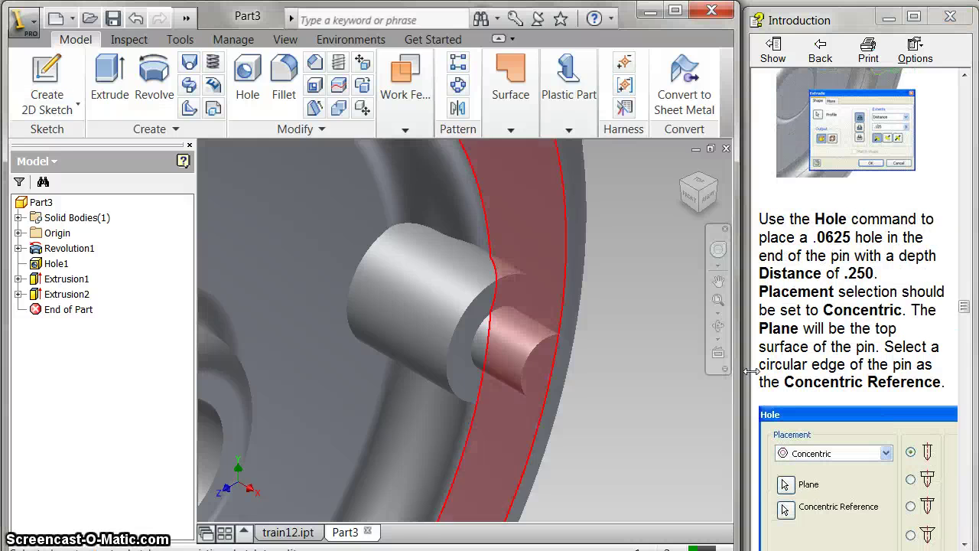
click(545, 366)
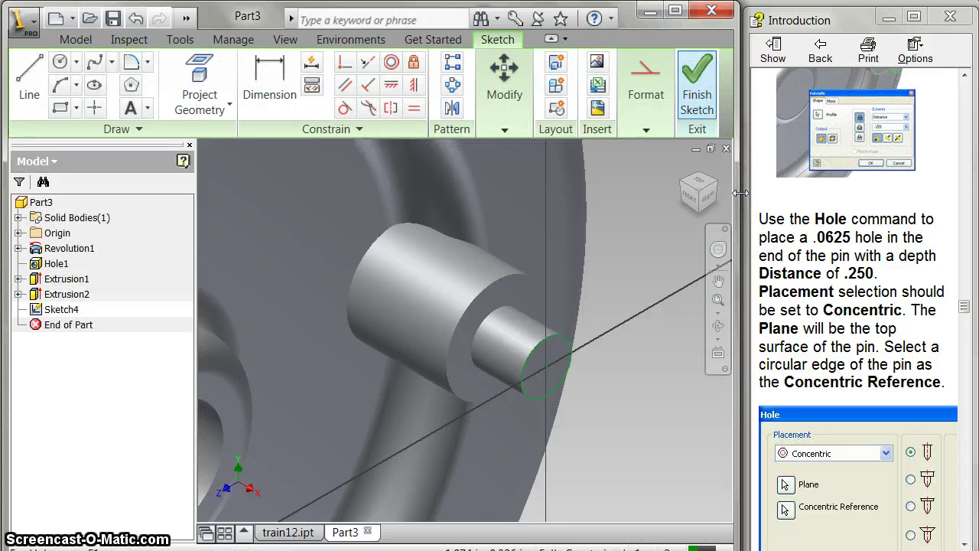
click(696, 84)
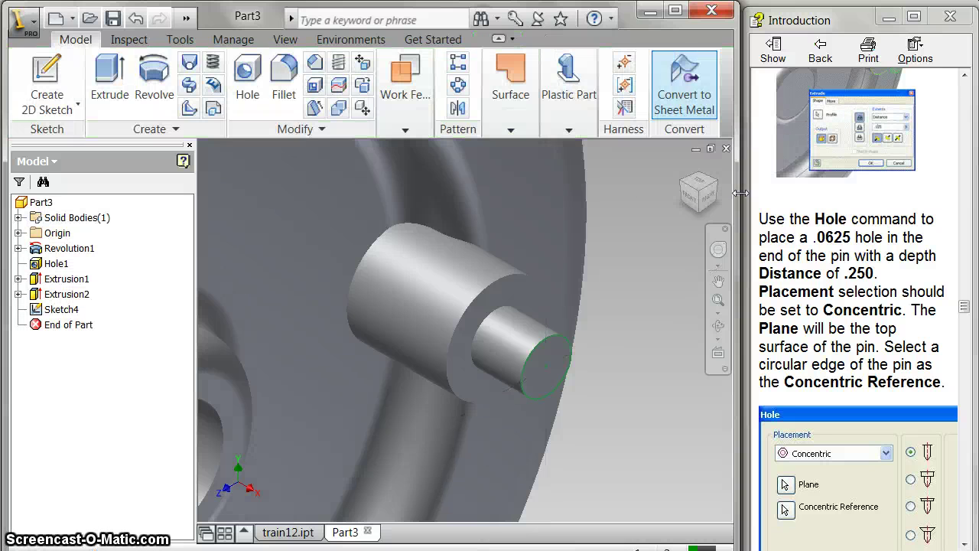
Set up a drilled hole with a diameter of .0625 in and a depth of .25 in.
click(246, 88)
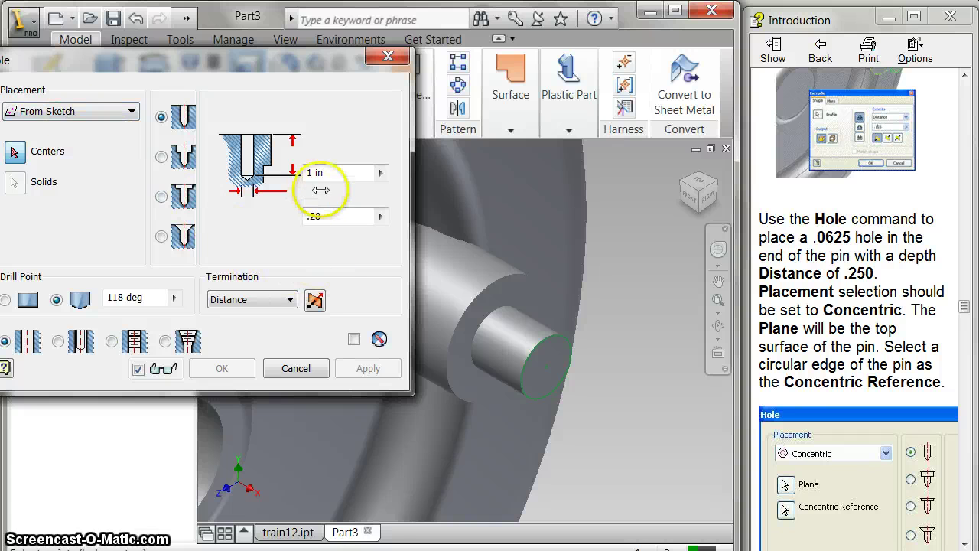
double_click(321, 217)
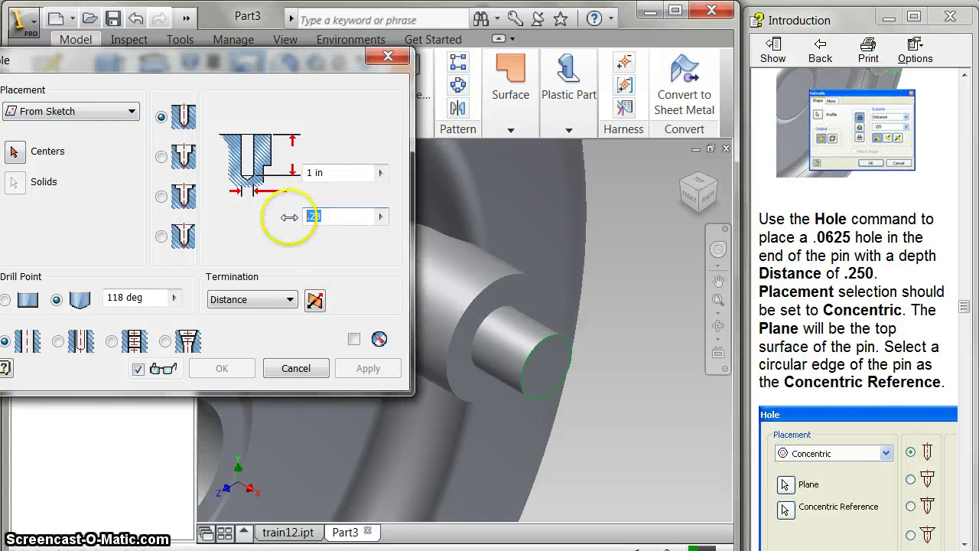
text(.06)
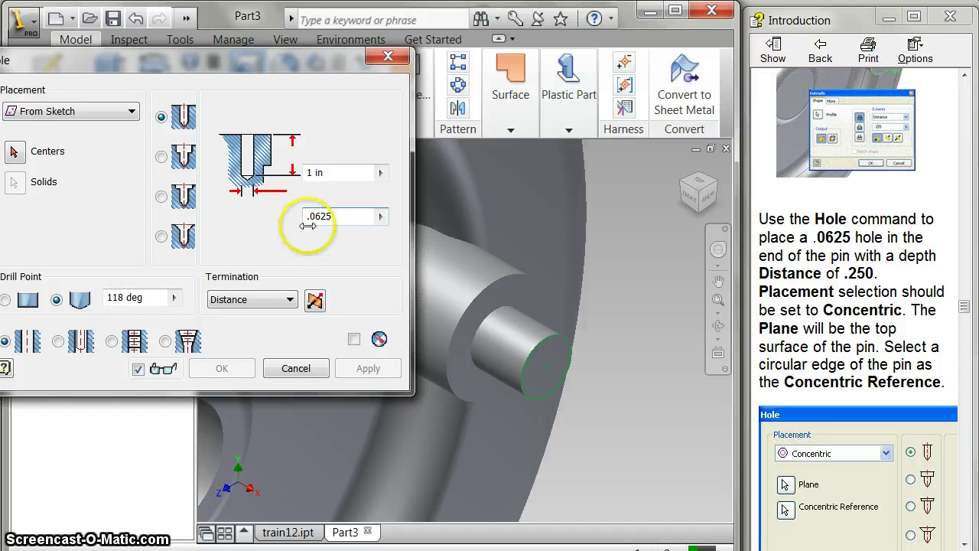
click(336, 178)
drag(335, 175, 295, 178)
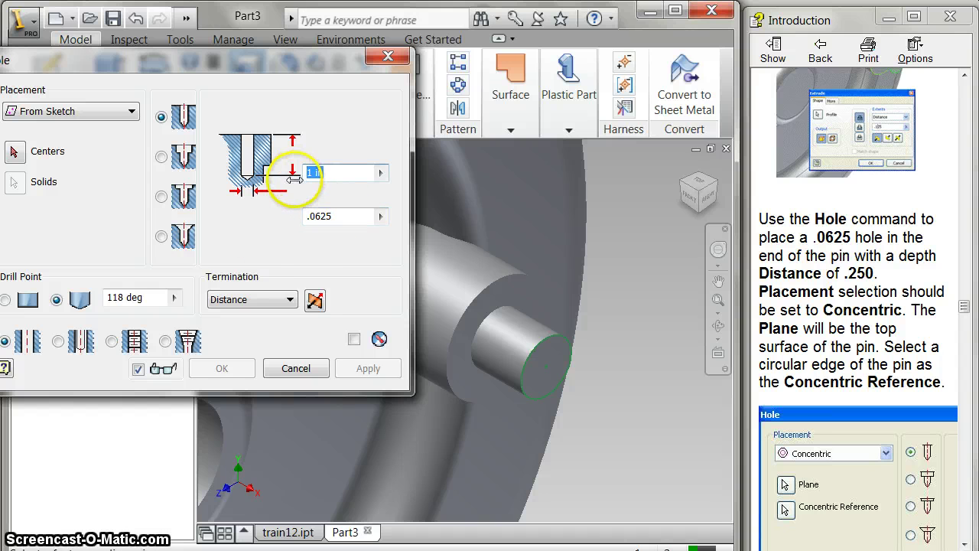
text(.2)
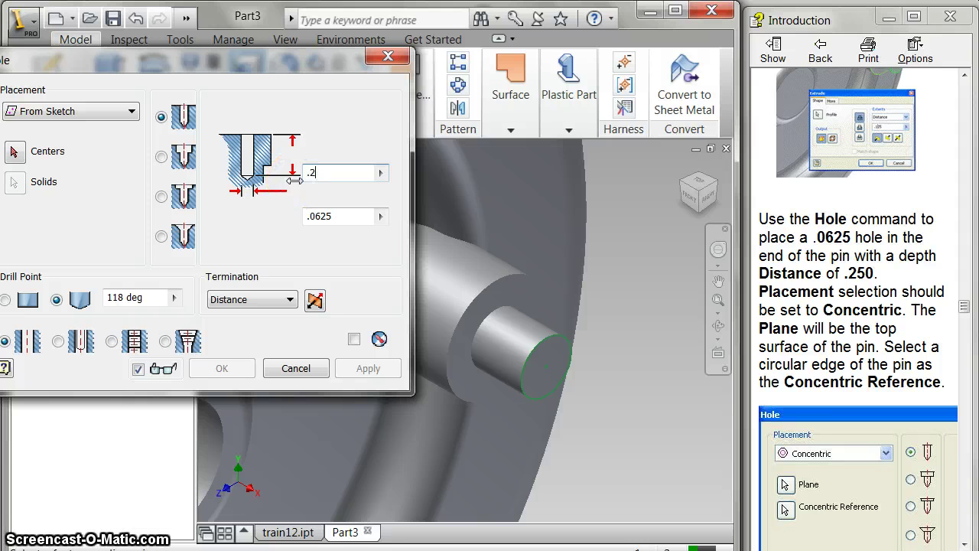
text(5)
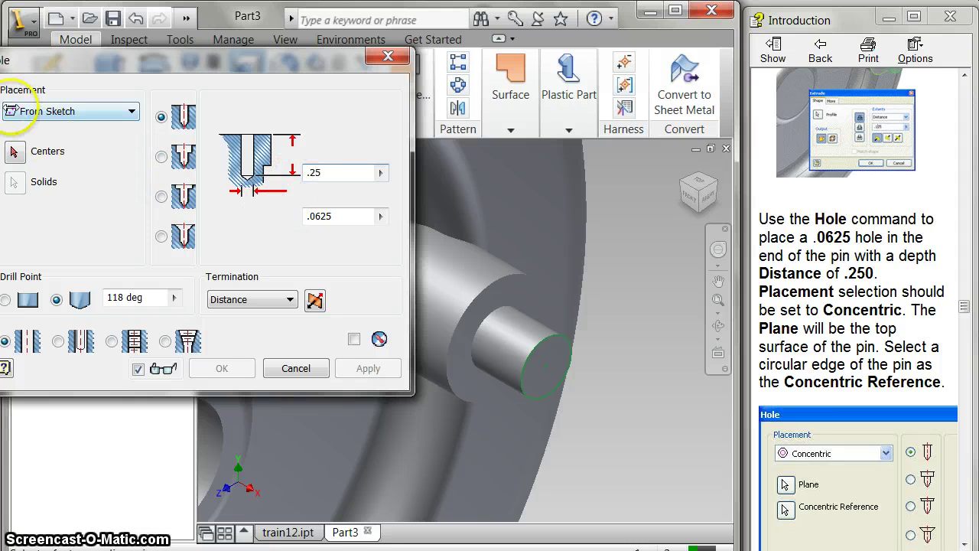
Place the hole concentrically on the pin's end face, using its circular edge as the concentric reference, and apply it.
click(23, 110)
click(36, 157)
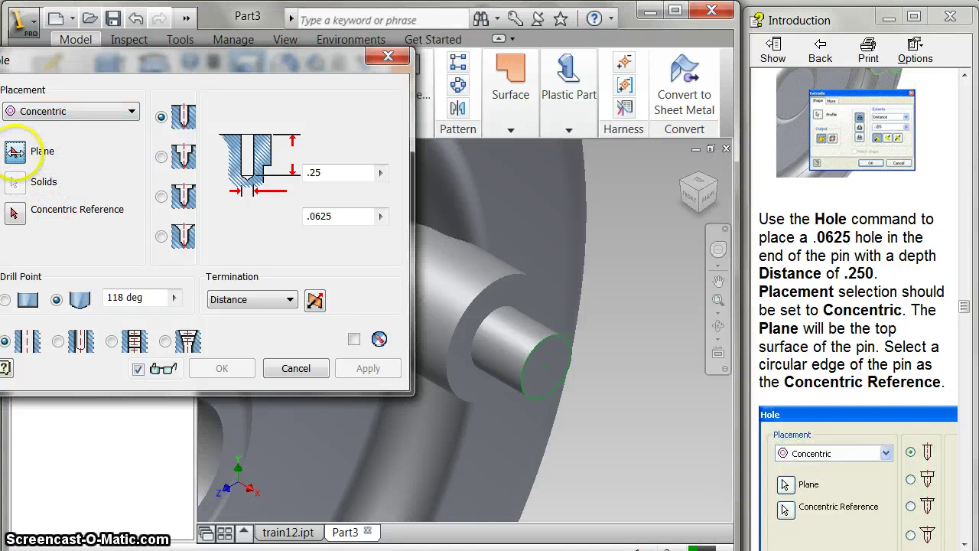
click(561, 367)
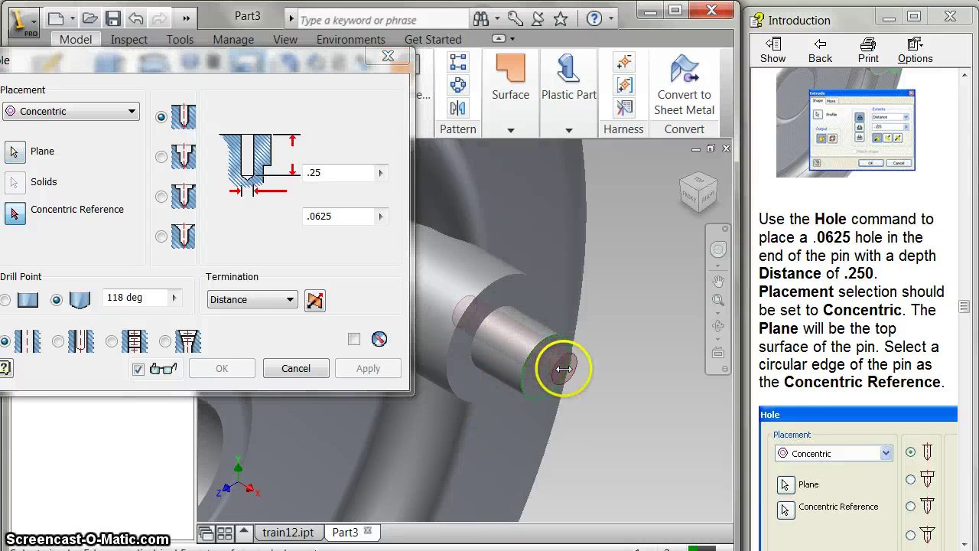
click(15, 214)
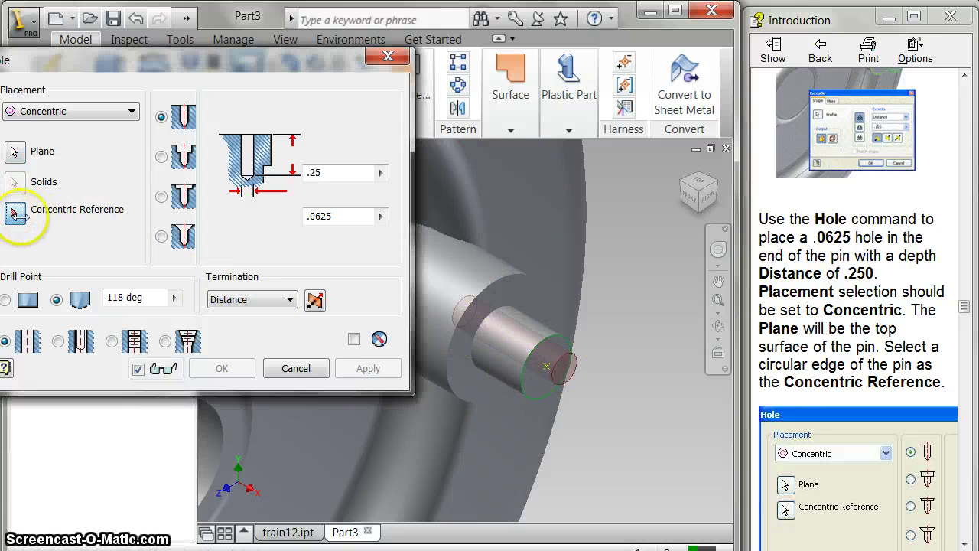
click(552, 336)
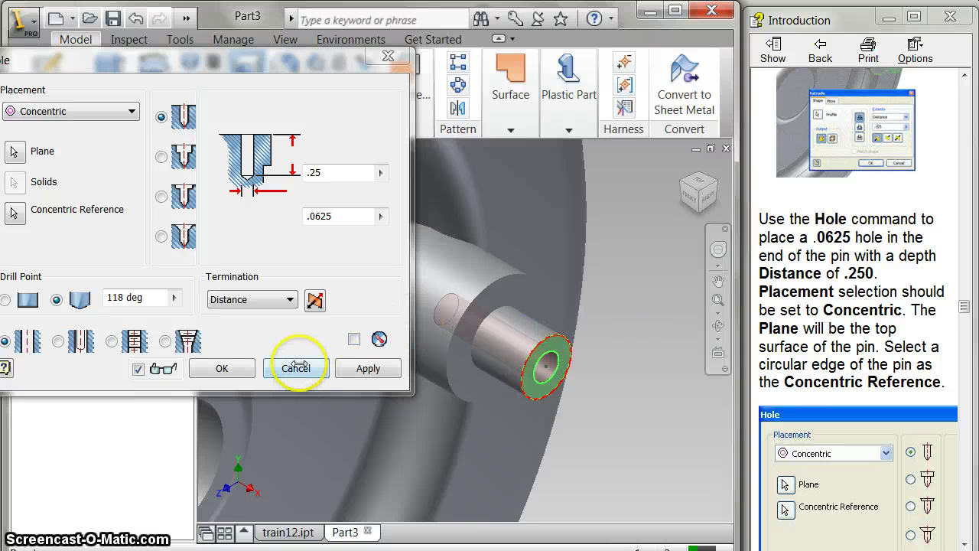
click(346, 369)
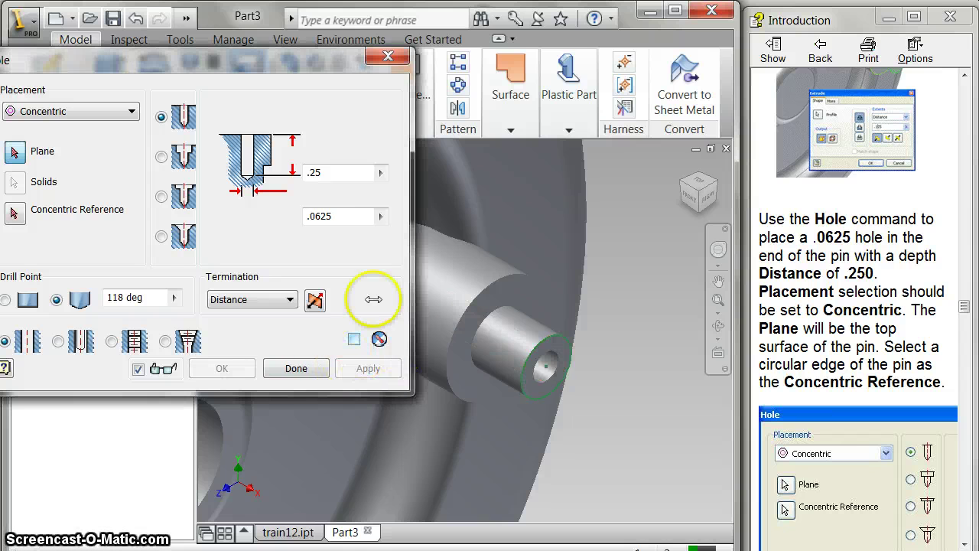
click(388, 57)
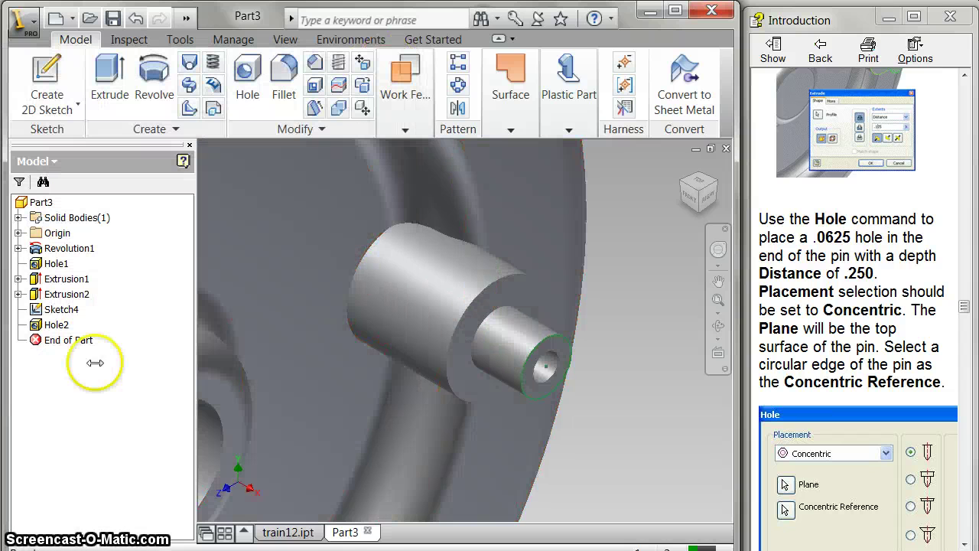
Delete the unused sketch Sketch4 from the part.
right_click(51, 310)
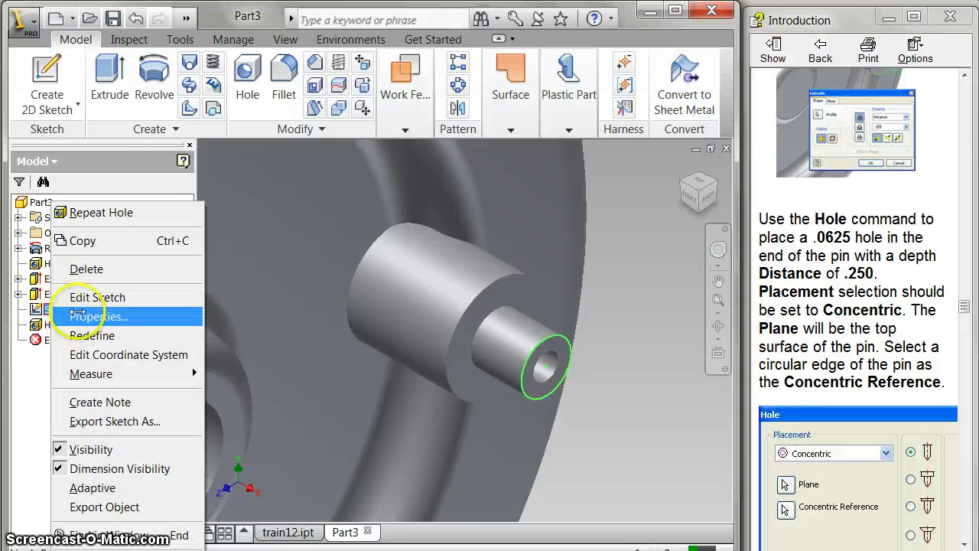
click(86, 268)
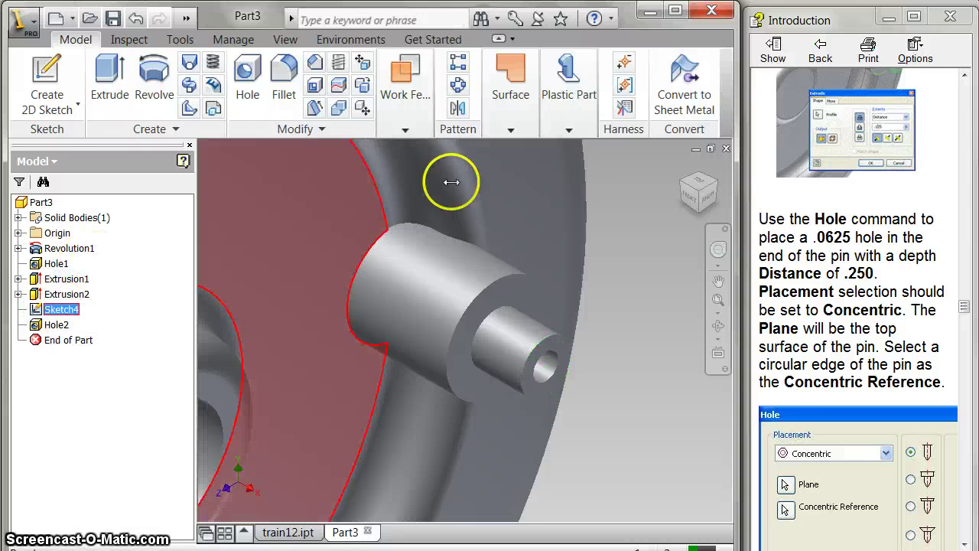
Create a new 2D sketch on the flat face of the wheel between the hub and the rim.
click(682, 169)
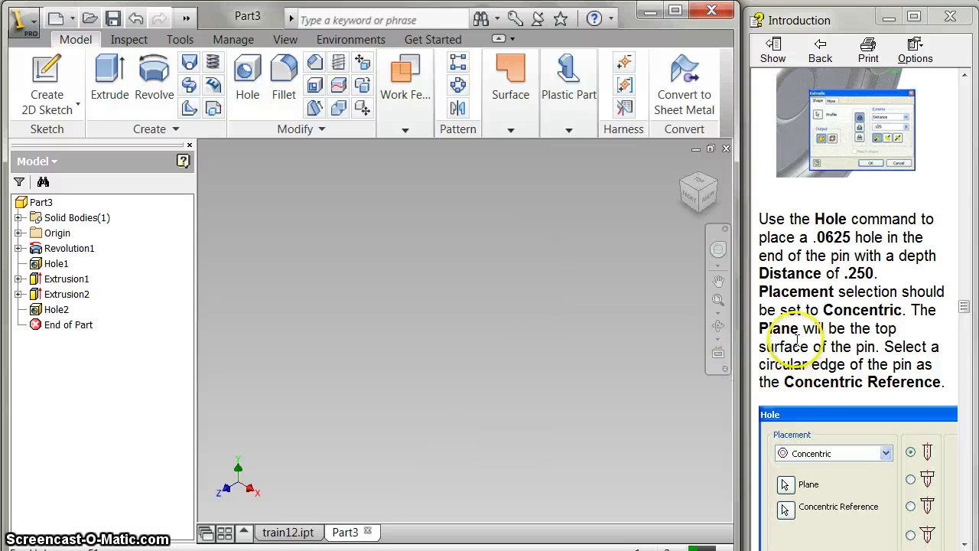
scroll(800, 330, down, 10)
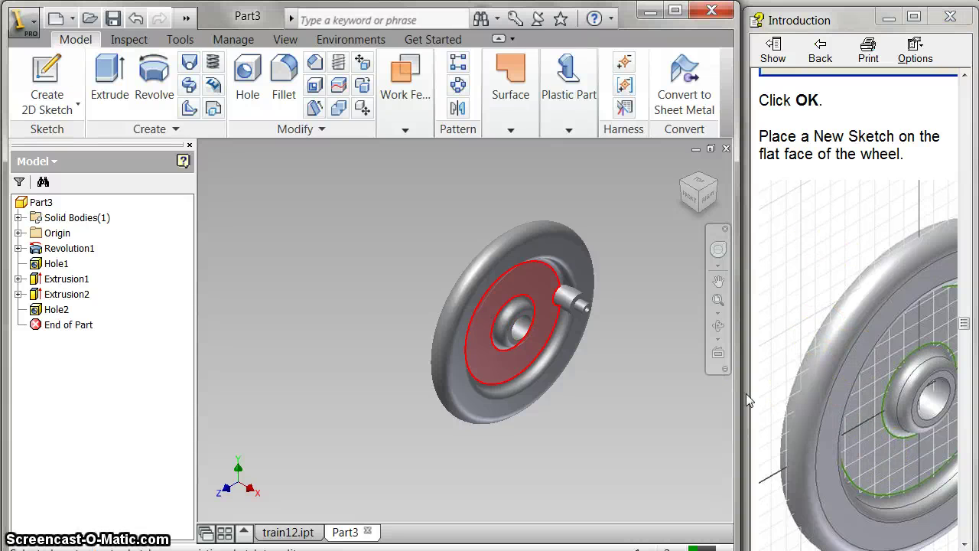
key(s)
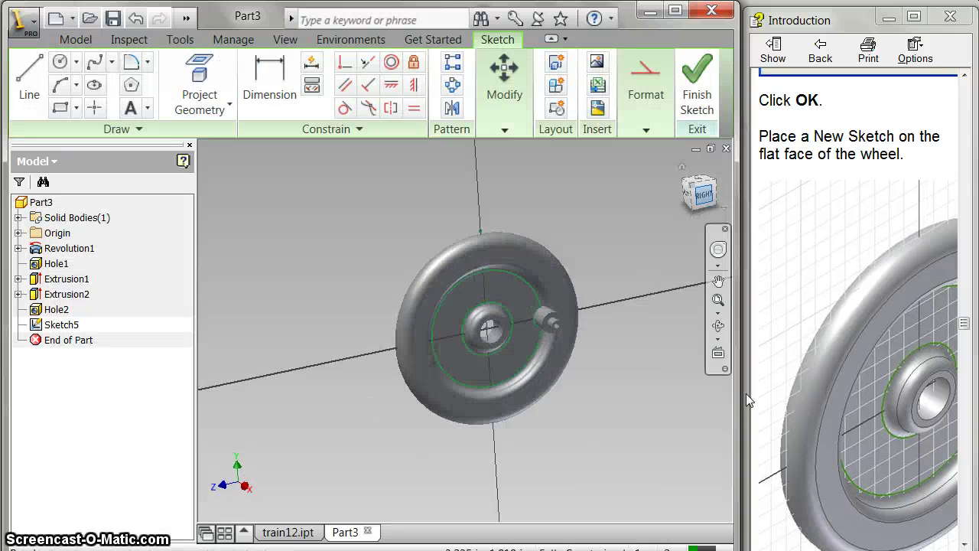
scroll(490, 327, up, 5)
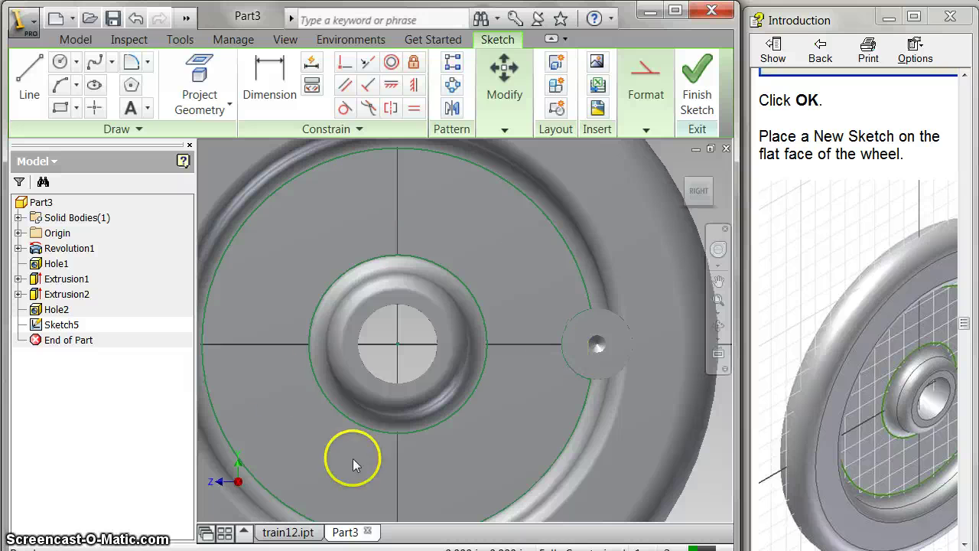
Sketch an inscribed six-sided polygon on the flat face, between the hub and the rim just above the post, and finish the sketch.
click(132, 85)
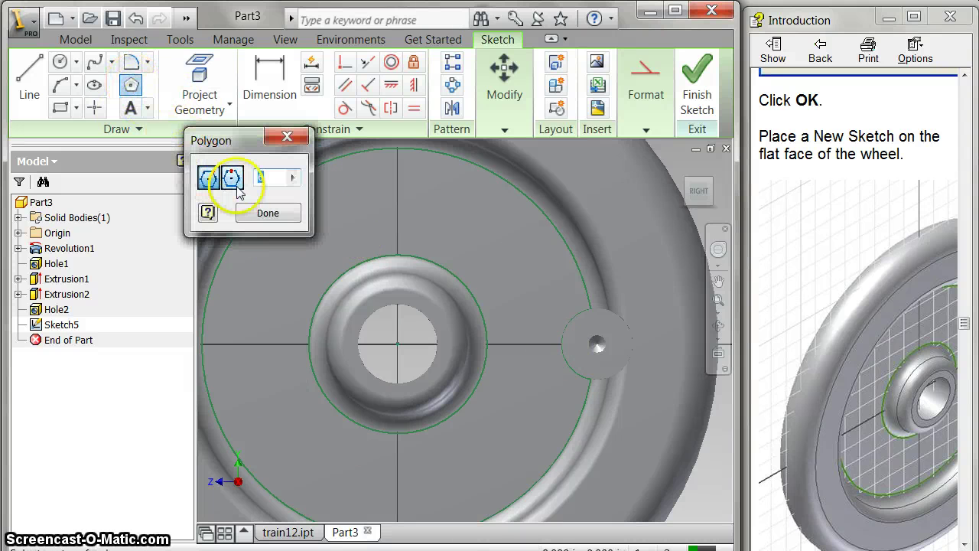
click(533, 277)
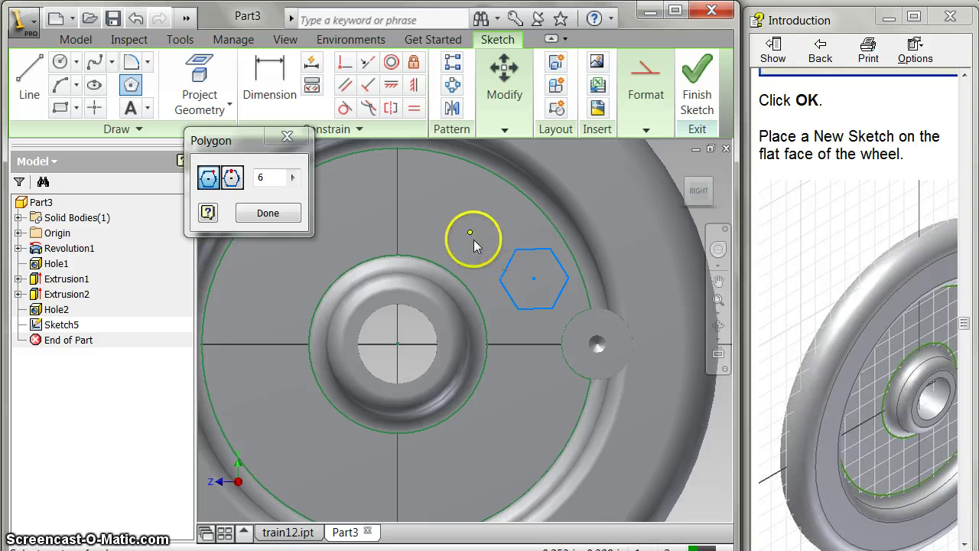
click(262, 215)
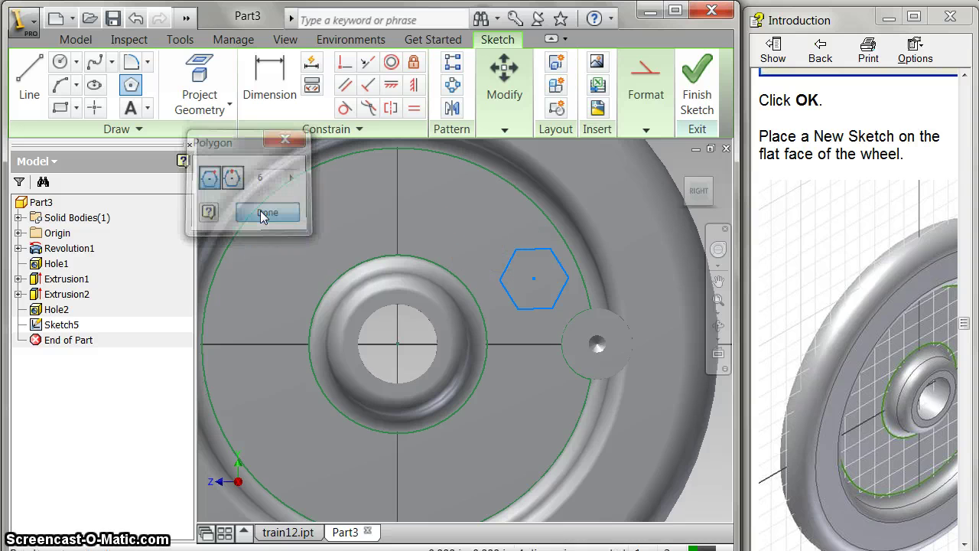
click(696, 95)
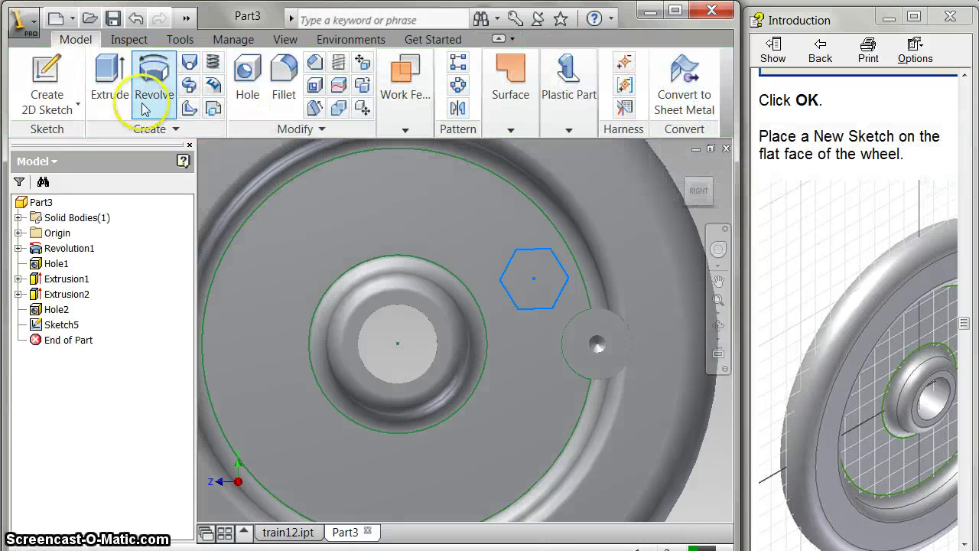
Extrude the hexagon as a cut with a distance of .25 into the wheel's flat face.
click(109, 72)
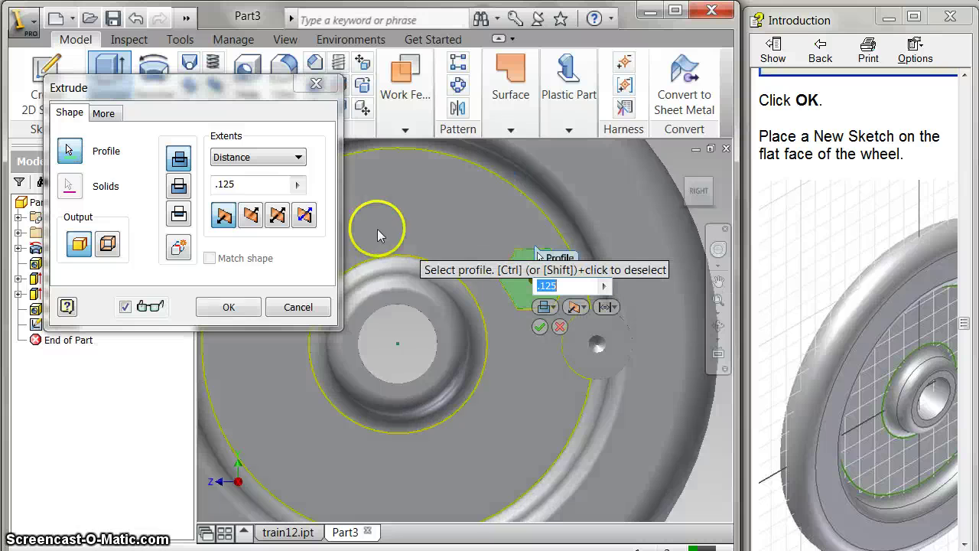
click(179, 186)
click(297, 184)
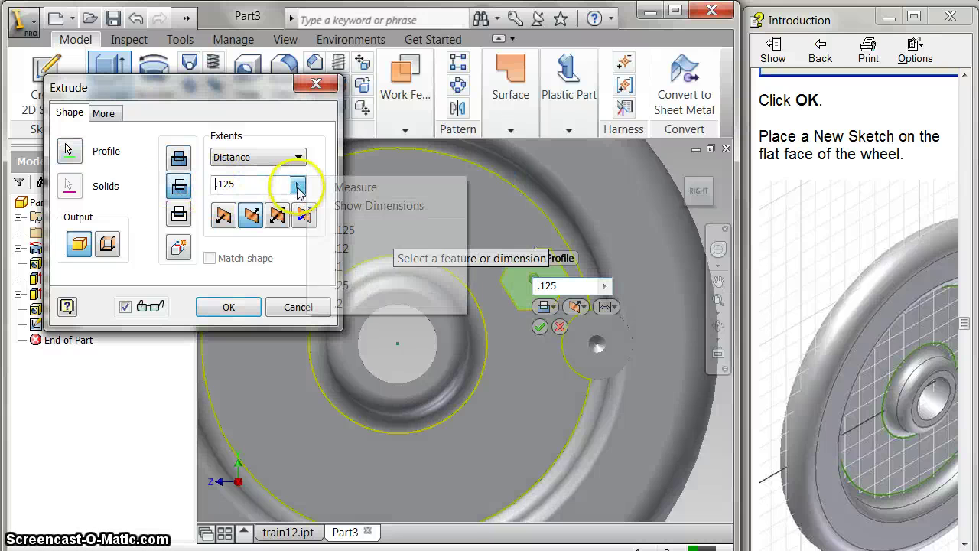
click(337, 285)
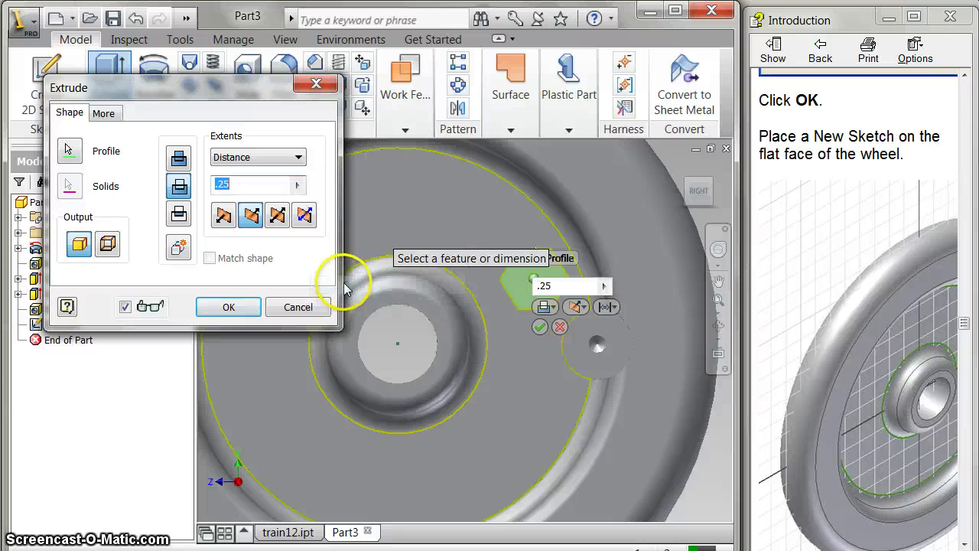
click(235, 308)
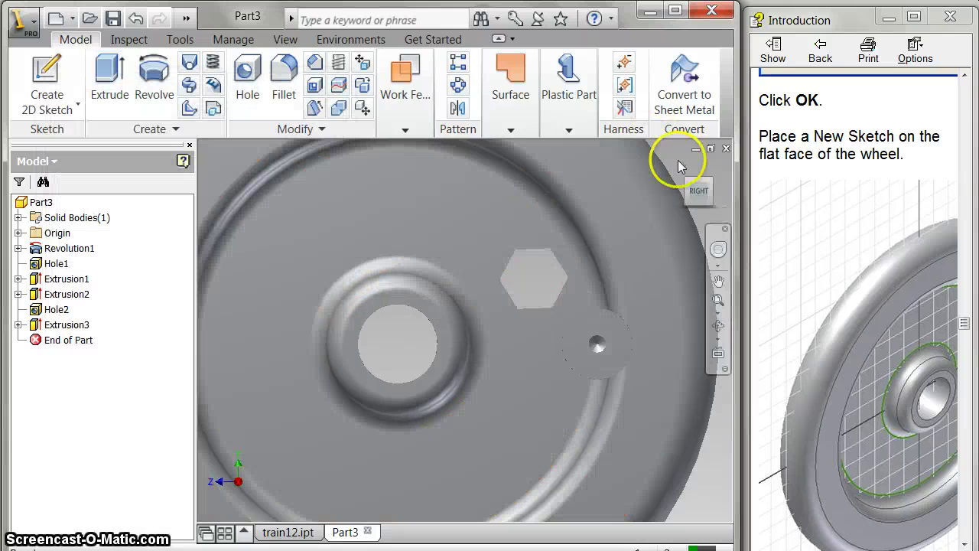
Create a circular pattern of the hexagonal cut around the wheel's central axis, with 6 occurrences over 360 deg.
click(697, 195)
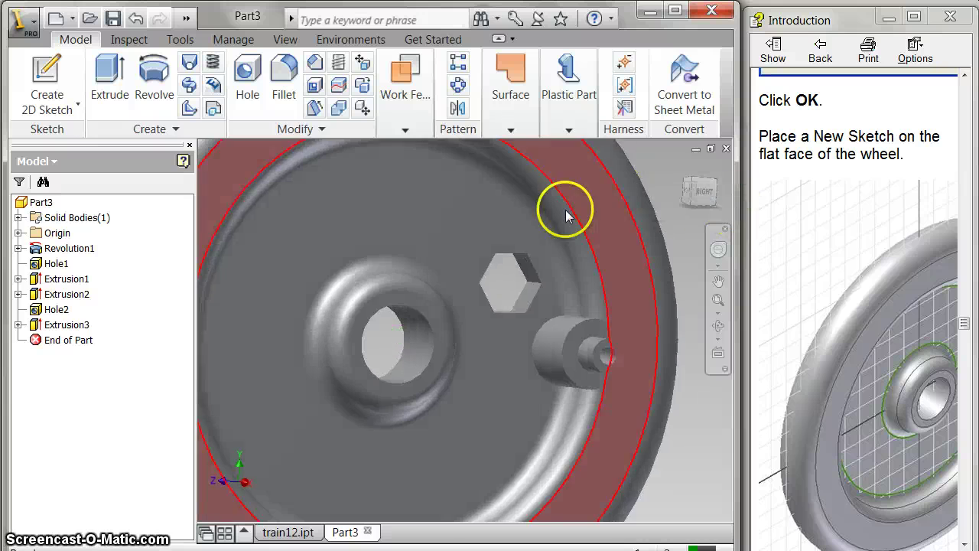
scroll(499, 219, up, 3)
scroll(498, 219, down, 3)
scroll(496, 219, down, 3)
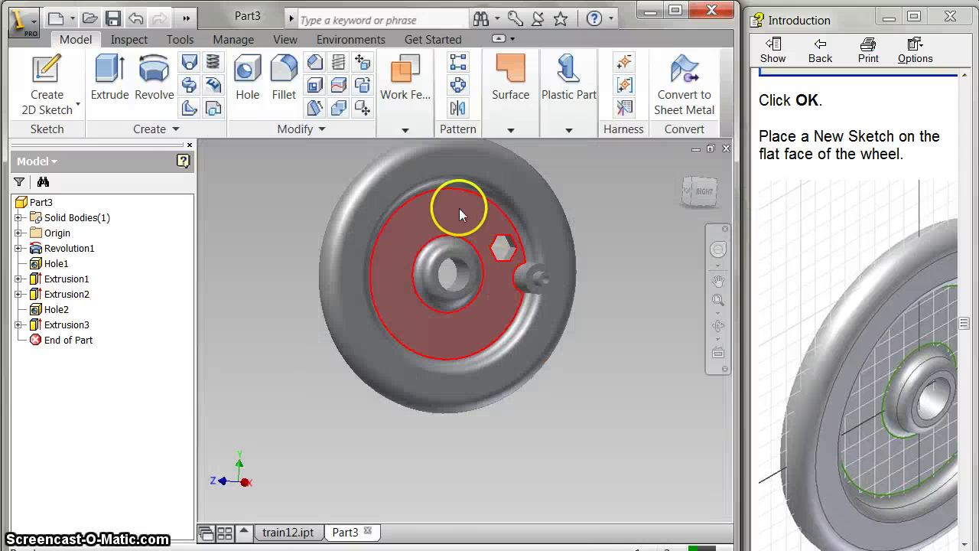
click(457, 85)
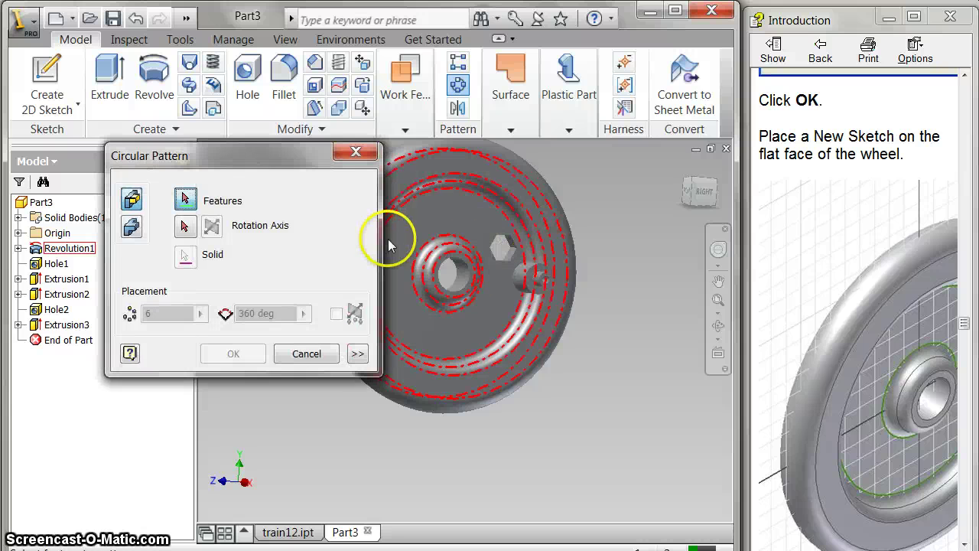
click(505, 245)
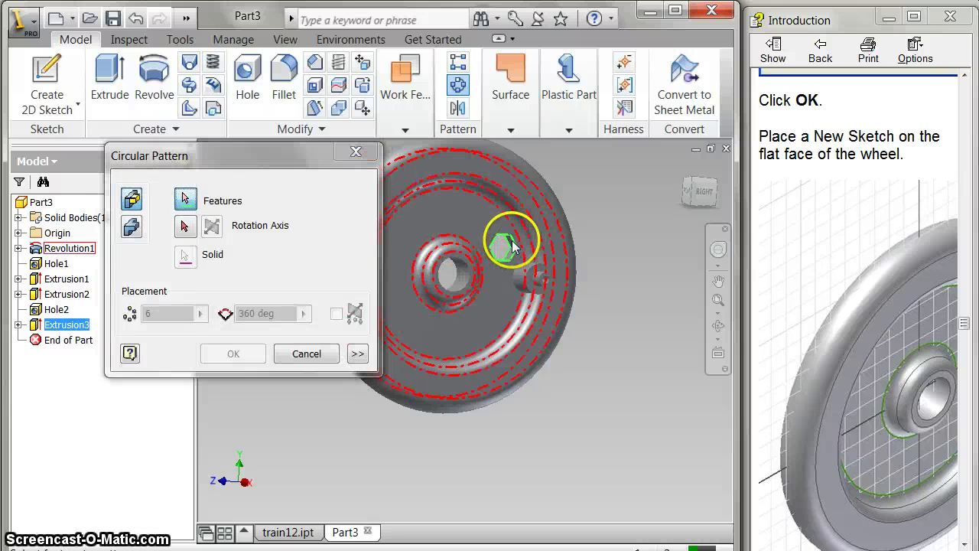
click(184, 226)
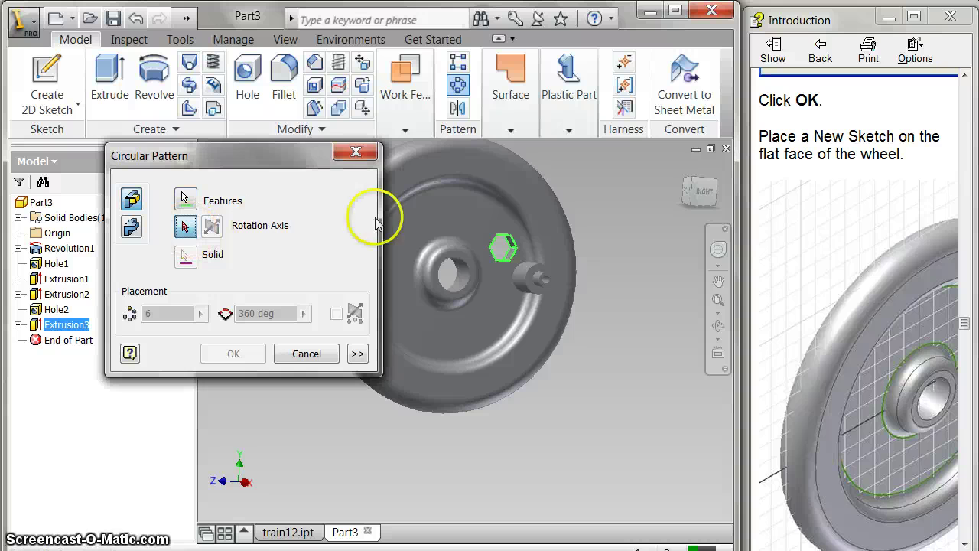
click(413, 198)
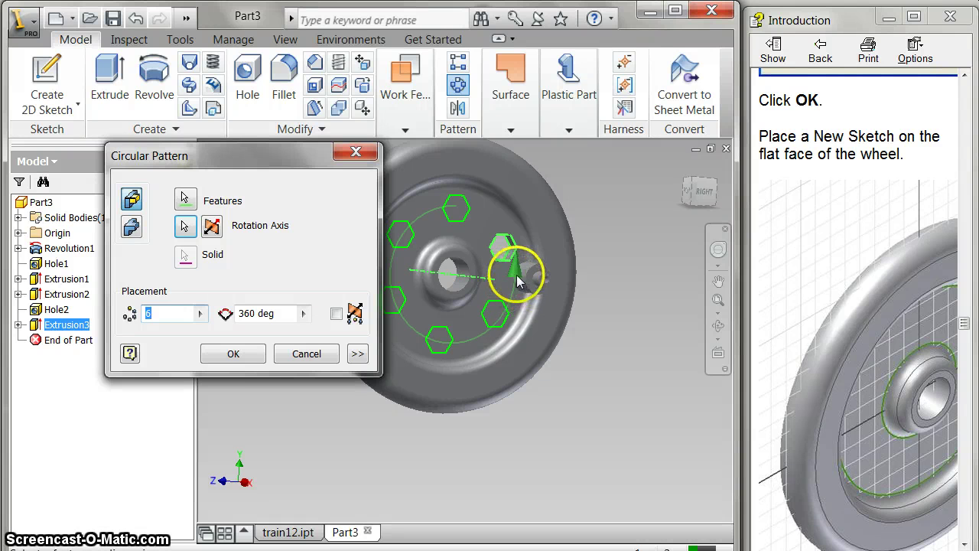
click(232, 354)
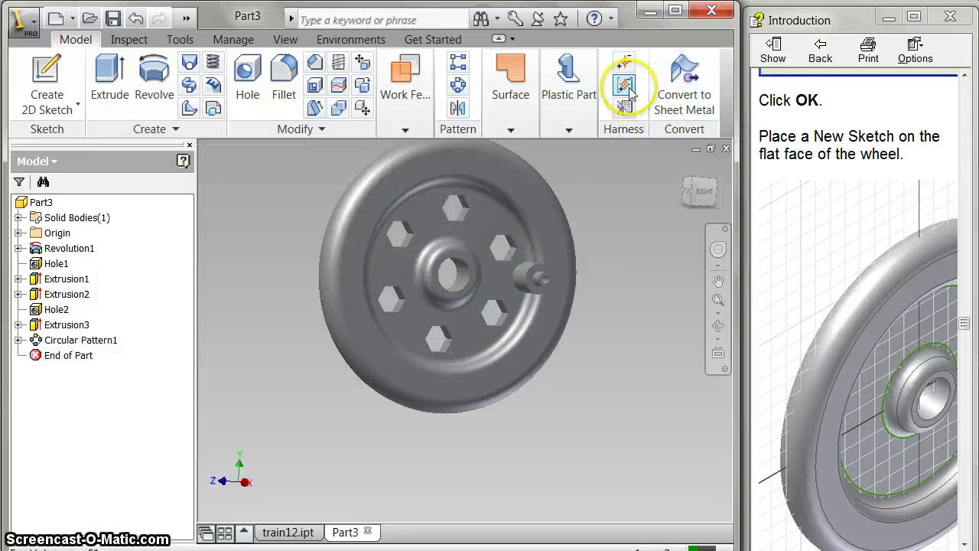
Set the color style of the whole part to Blue (Clear/Polished).
click(683, 171)
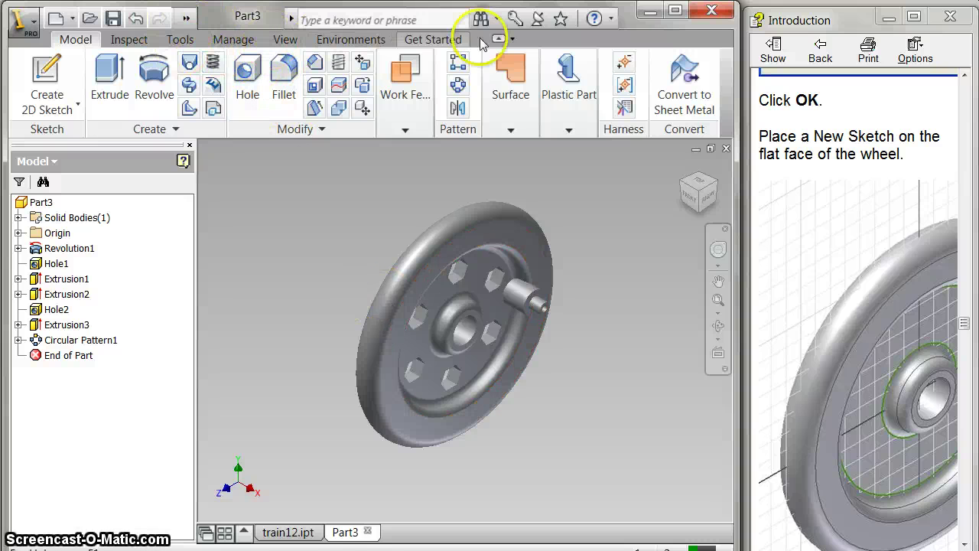
click(188, 20)
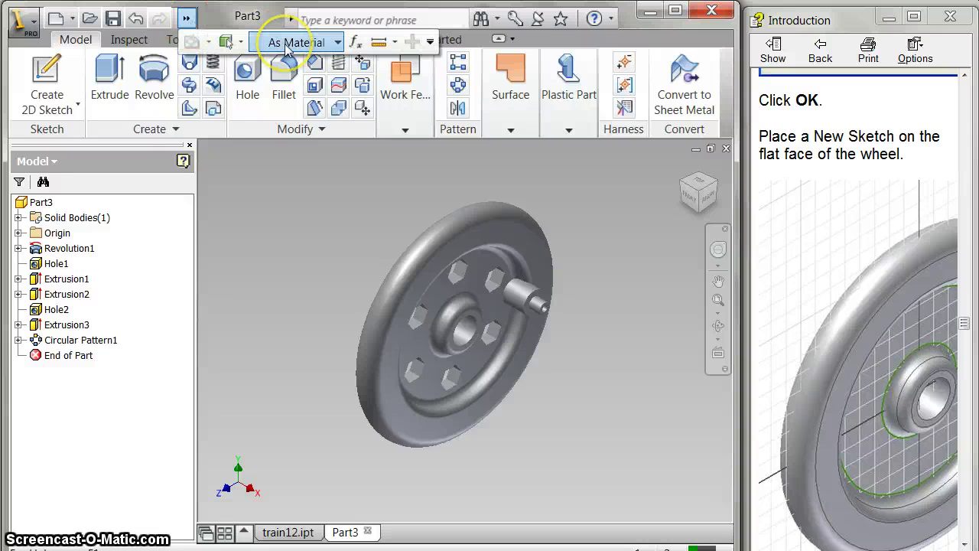
click(337, 44)
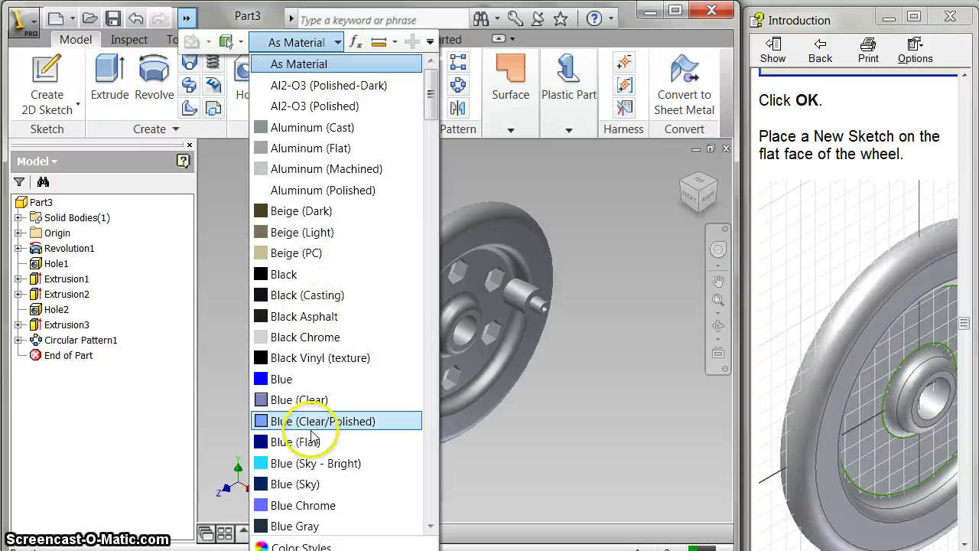
scroll(306, 425, down, 2)
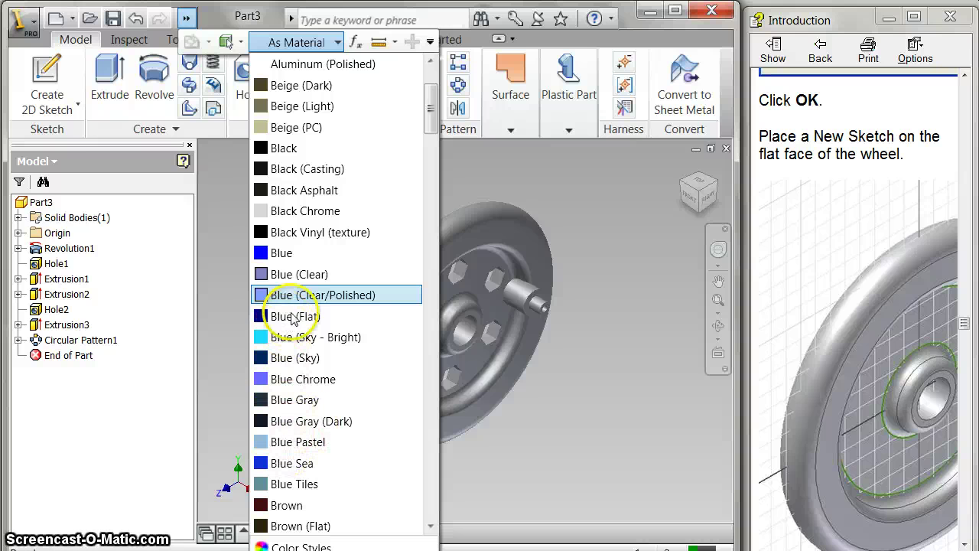
scroll(291, 184, down, 1)
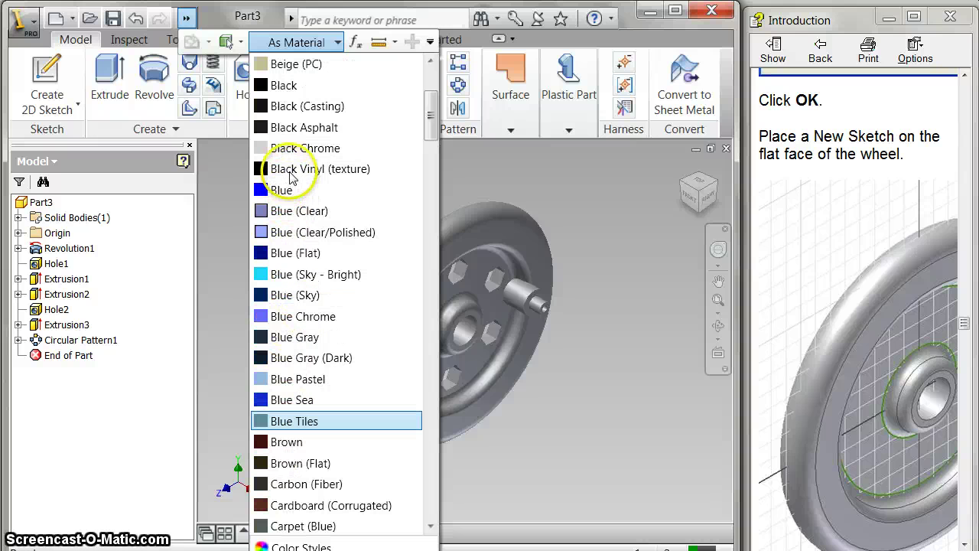
key(Escape)
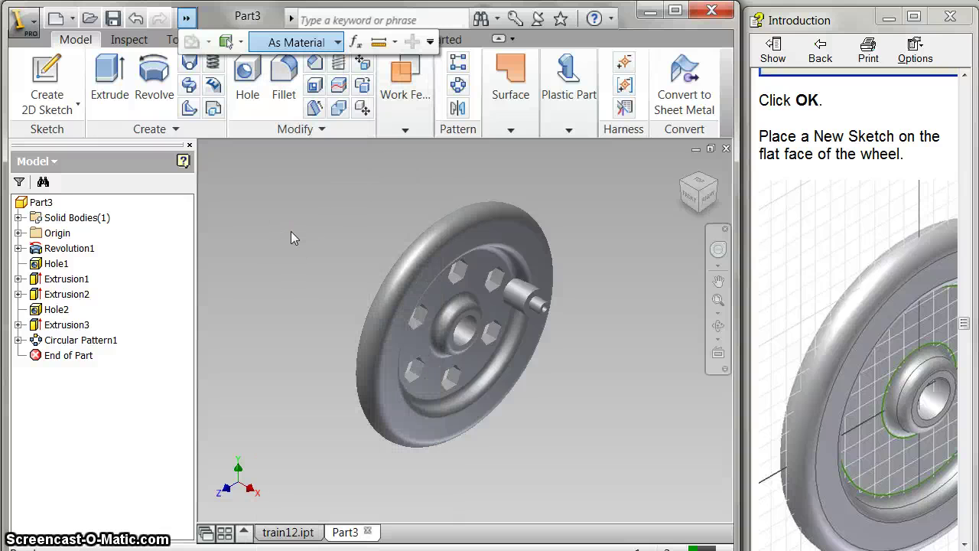
key(Down)
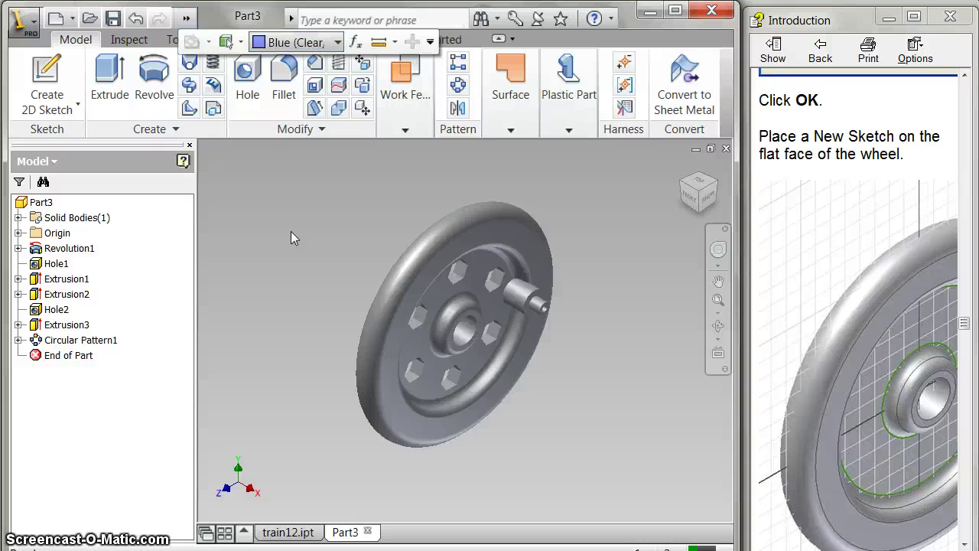
click(290, 238)
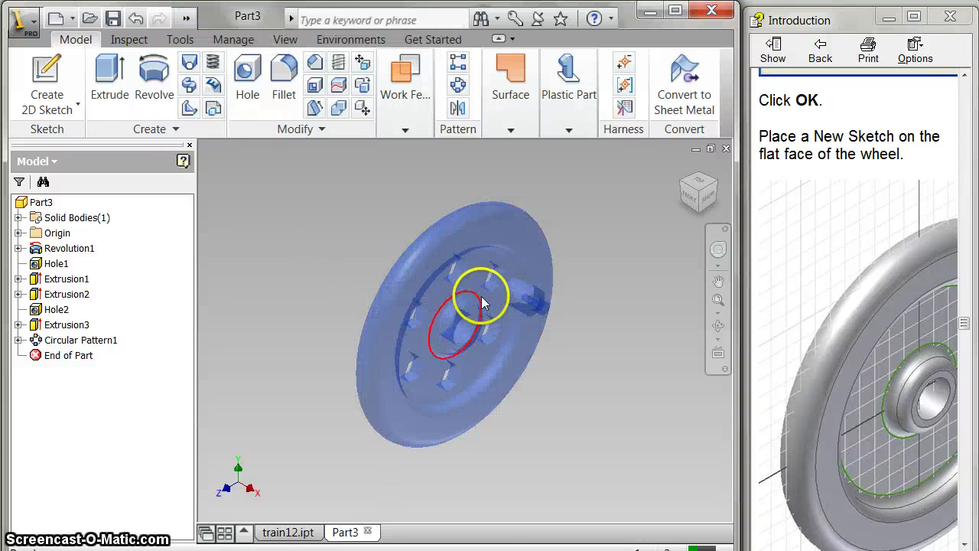
Set the face color style of the flat face between hub and rim to Aluminum (Machined).
right_click(470, 290)
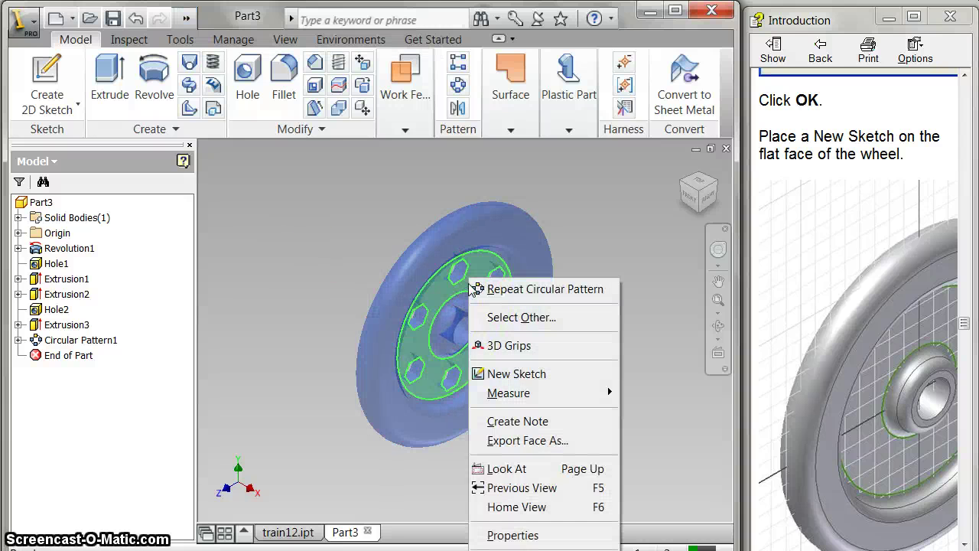
click(493, 534)
click(272, 192)
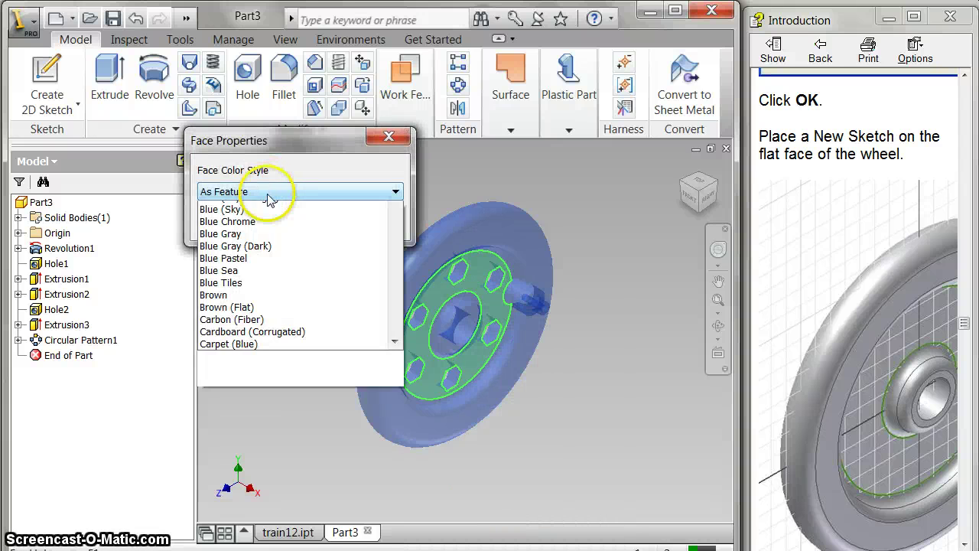
click(257, 269)
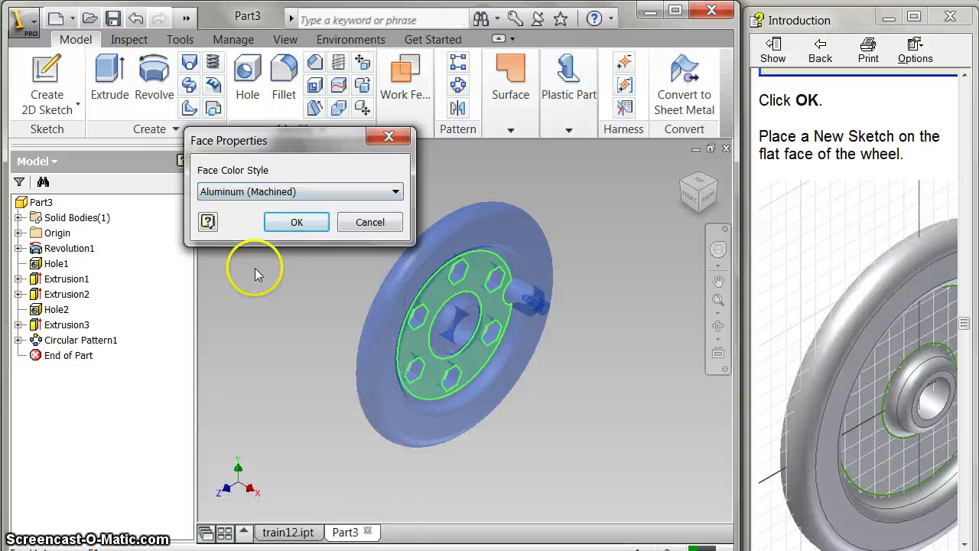
click(280, 230)
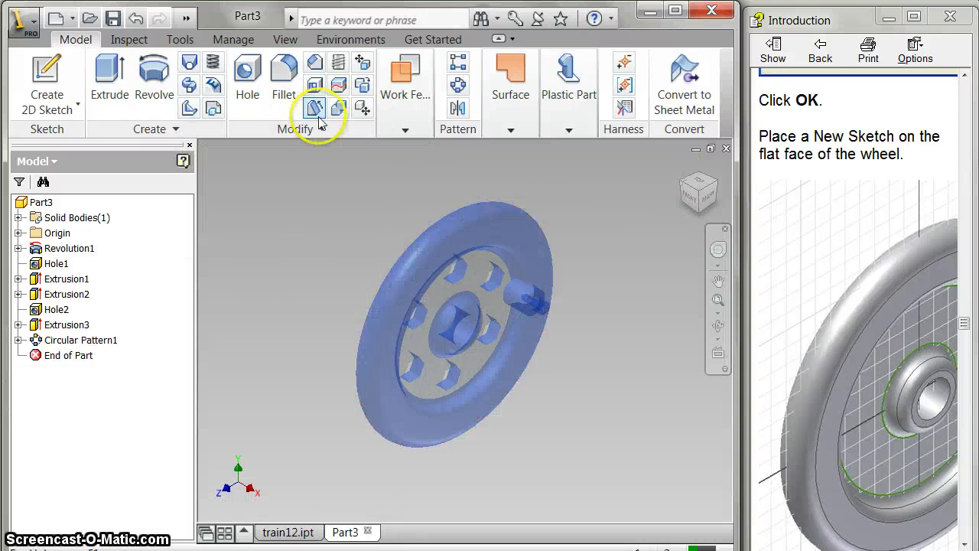
Change the whole part's color style to Black (Casting) and view the wheel from another angle.
click(187, 18)
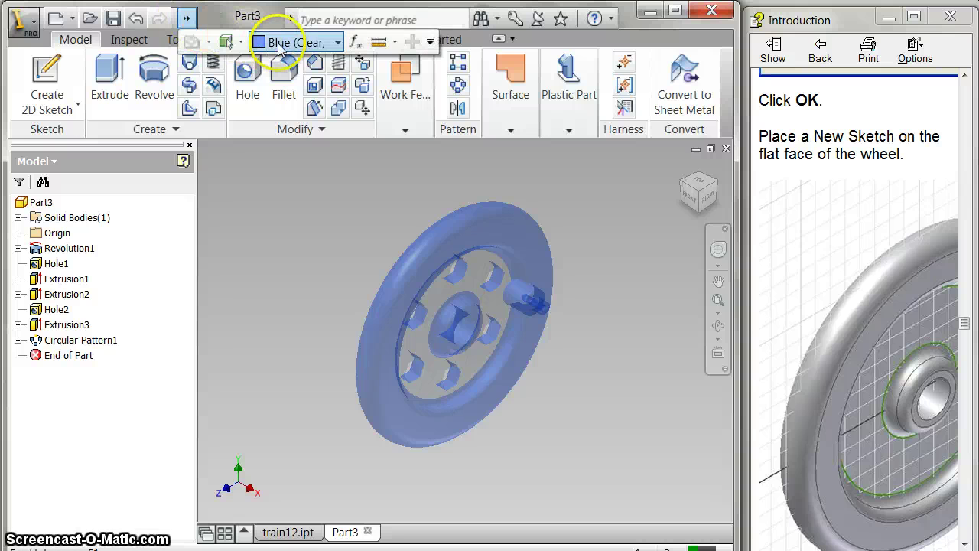
click(306, 43)
click(297, 46)
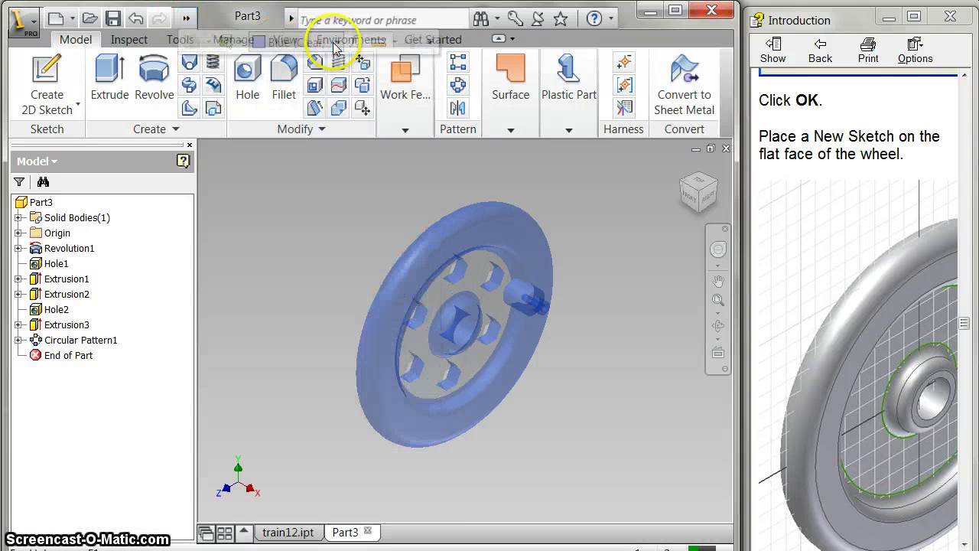
click(186, 18)
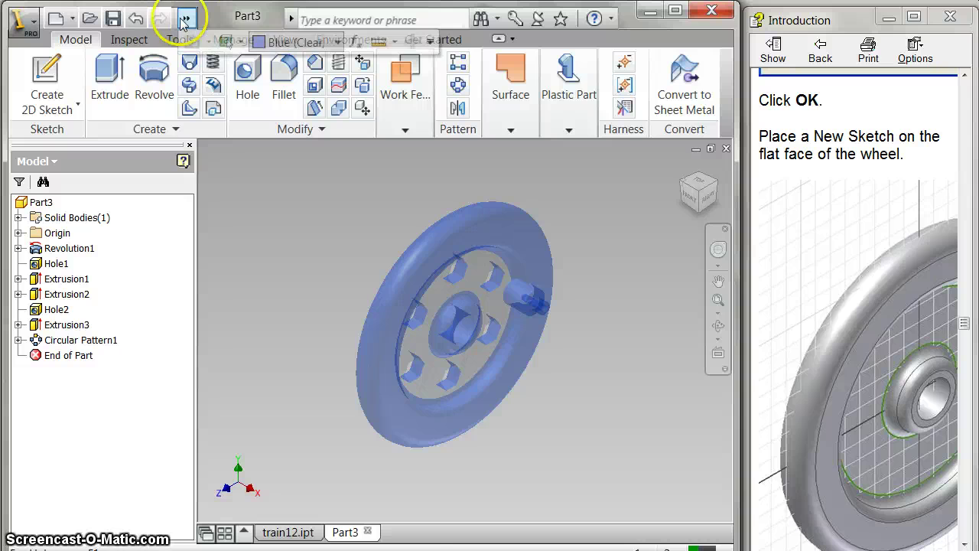
click(295, 42)
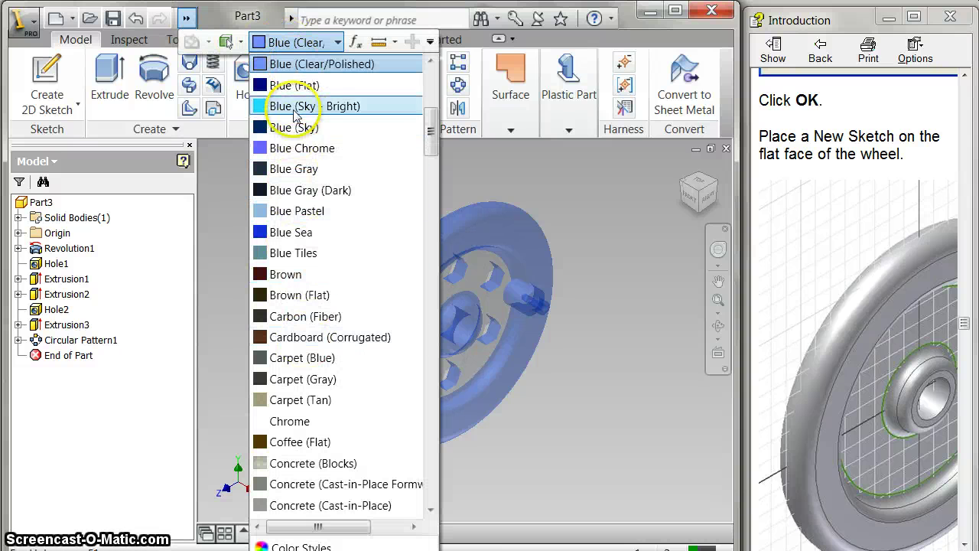
scroll(298, 85, up, 2)
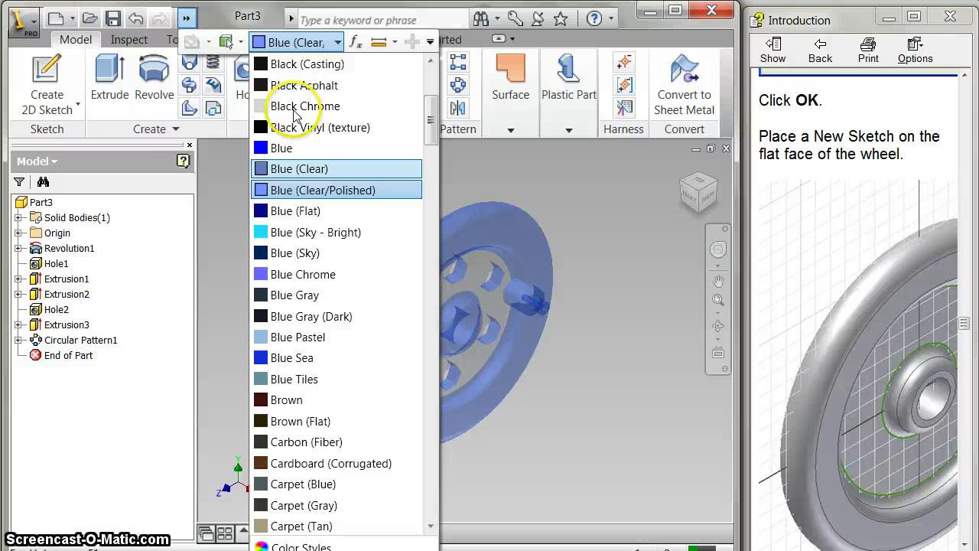
click(299, 64)
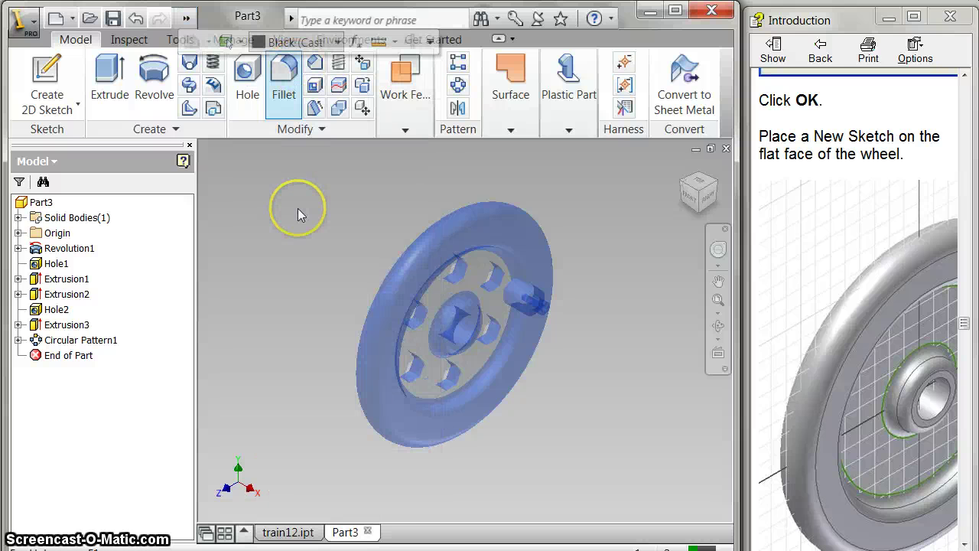
drag(695, 208, 564, 237)
click(695, 190)
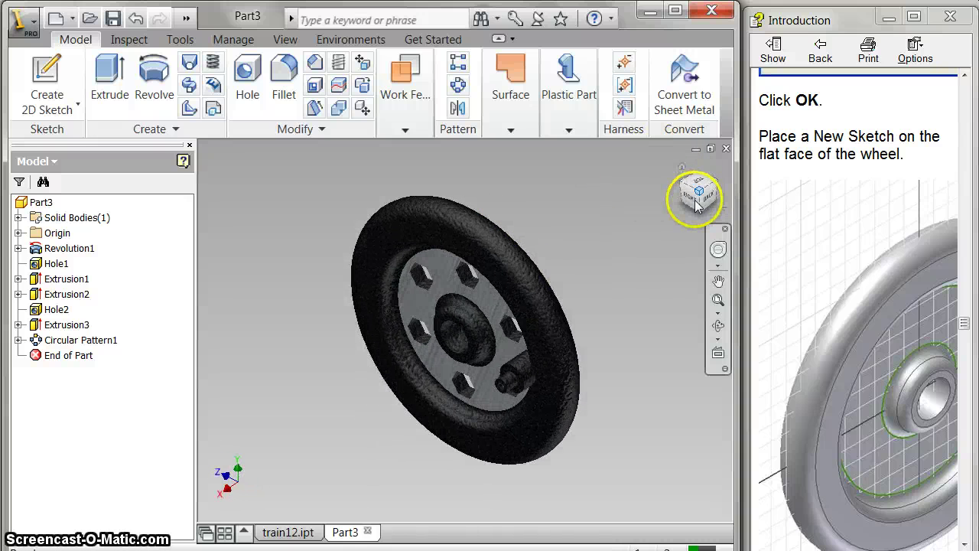